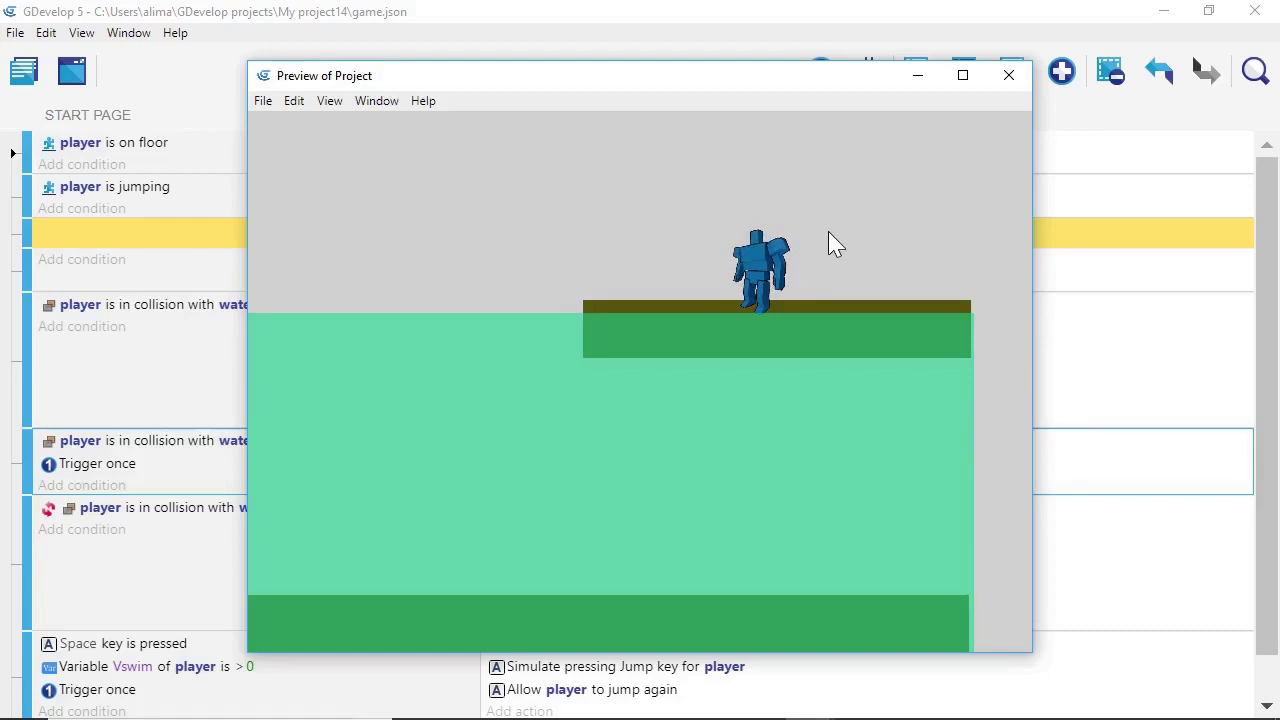
Step: Test the player's walking in both directions and its jump on the upper platform in the game preview
key(Right)
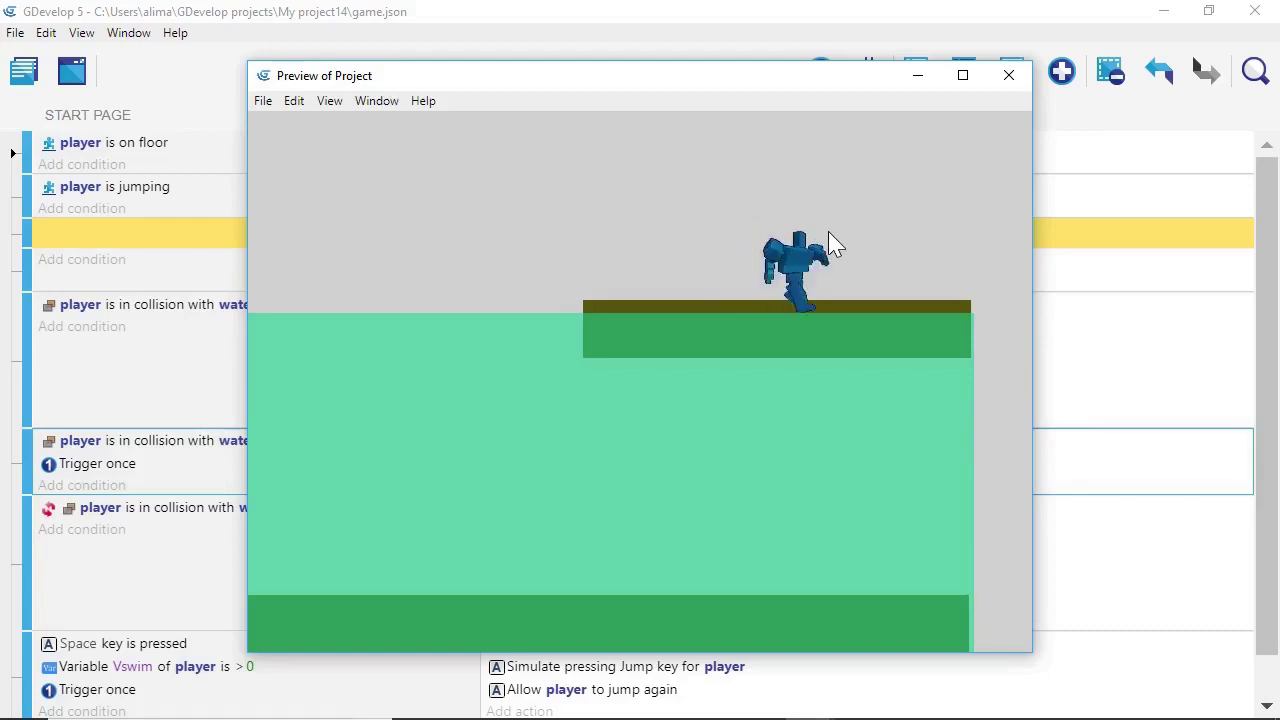
key(Left)
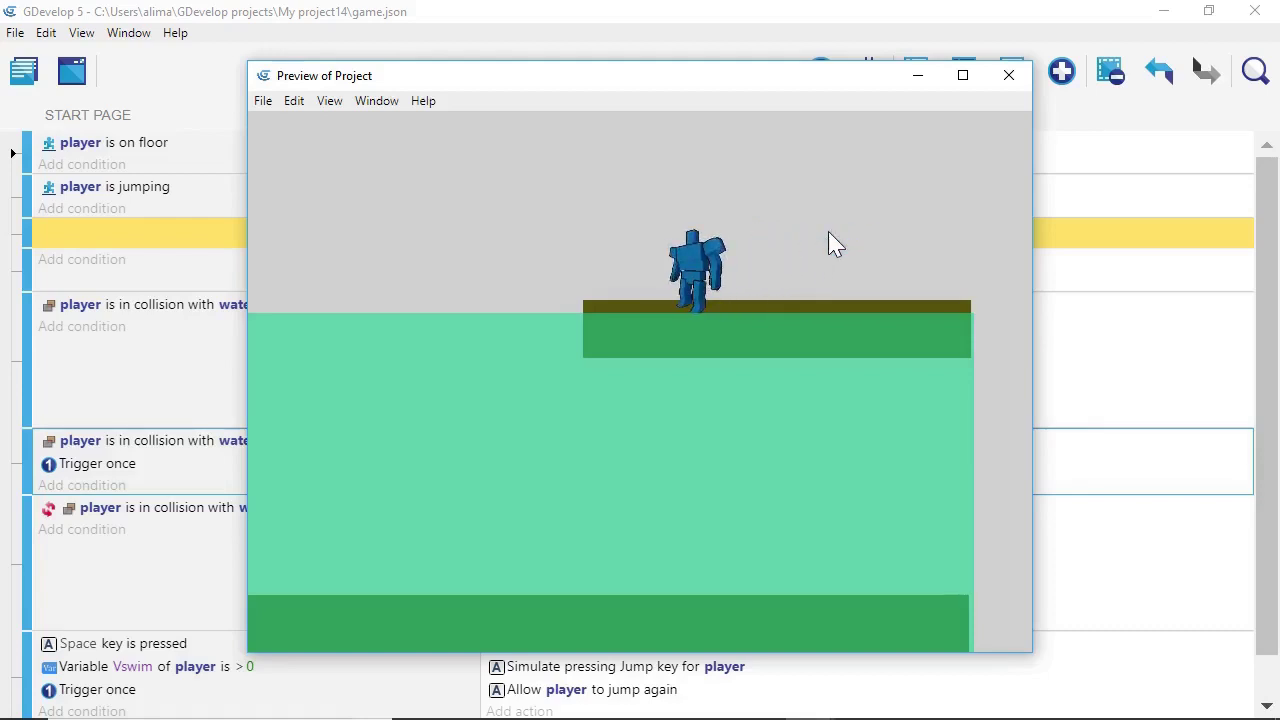
key(Right)
key(Left)
key(Right)
key(Left)
key(space)
key(space)
key(space)
key(Left)
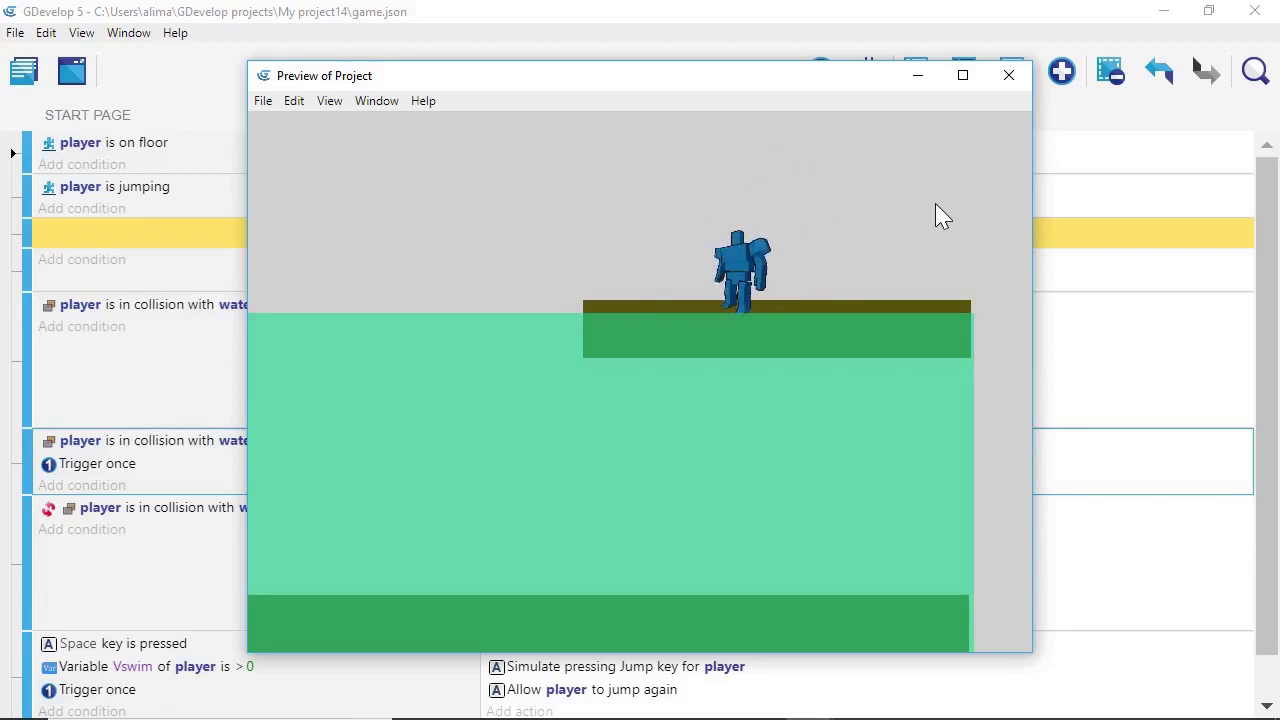
Step: Move the player off the platform into the water and test walking both ways along the underwater floor
key(Left)
key(space)
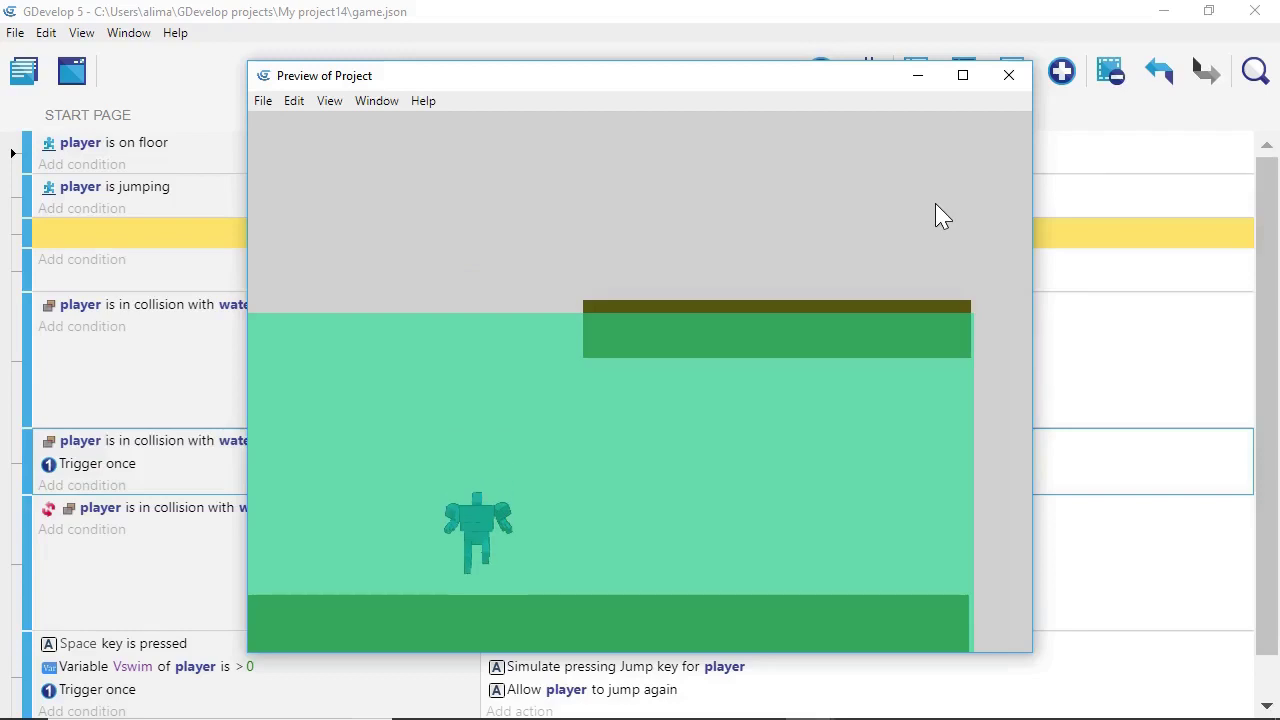
key(Right)
key(Right)
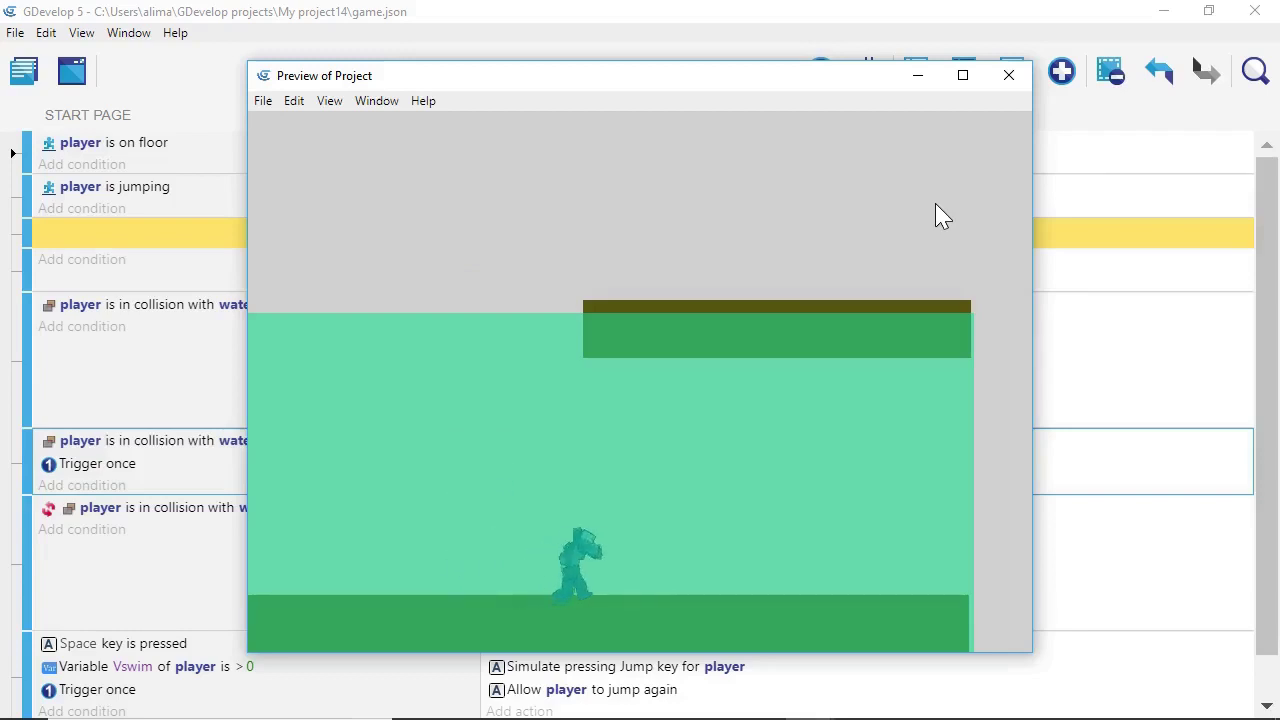
key(Left)
key(Left)
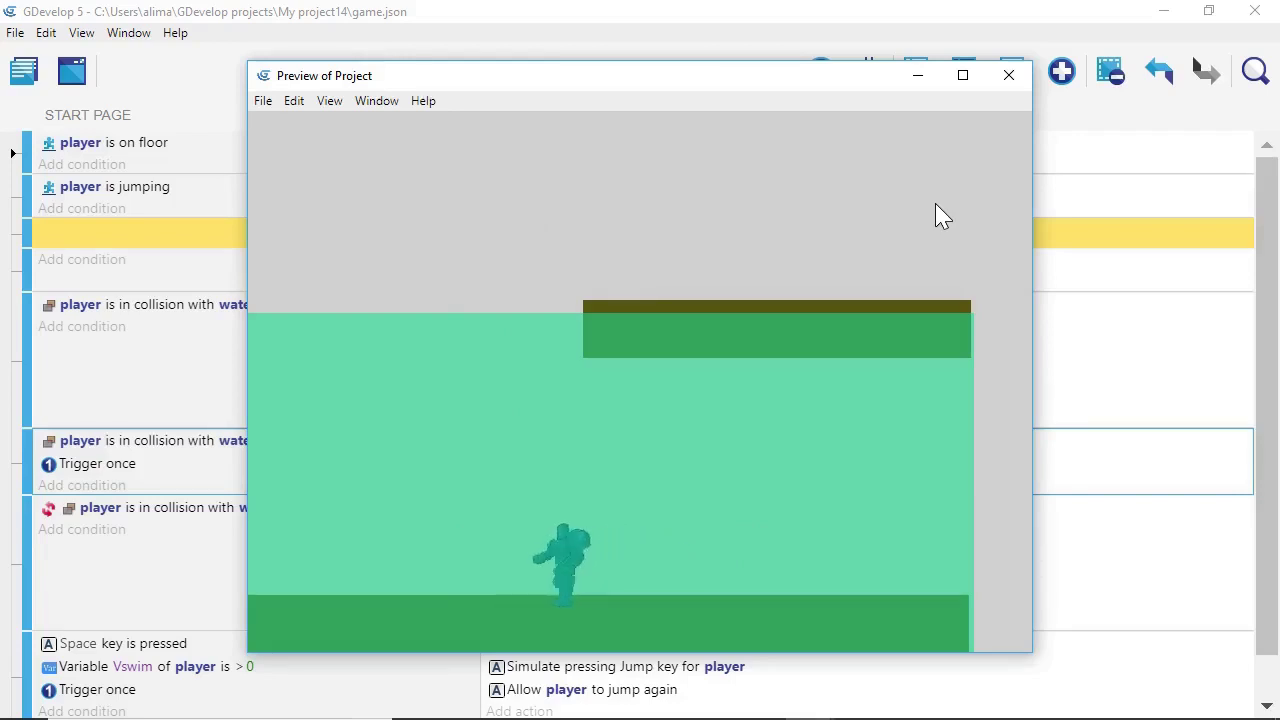
Step: Test swimming the player up out of the water and back onto the platform, and close the preview
key(space)
key(space)
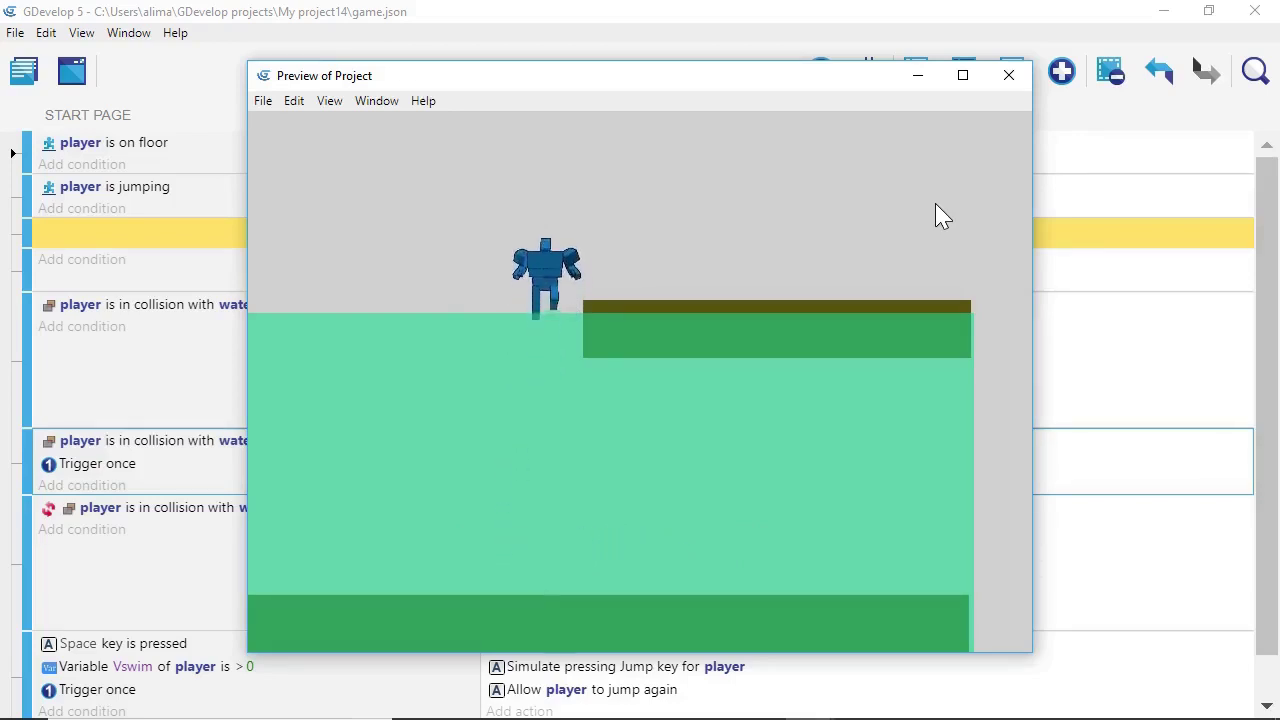
key(Right)
key(Left)
key(Right)
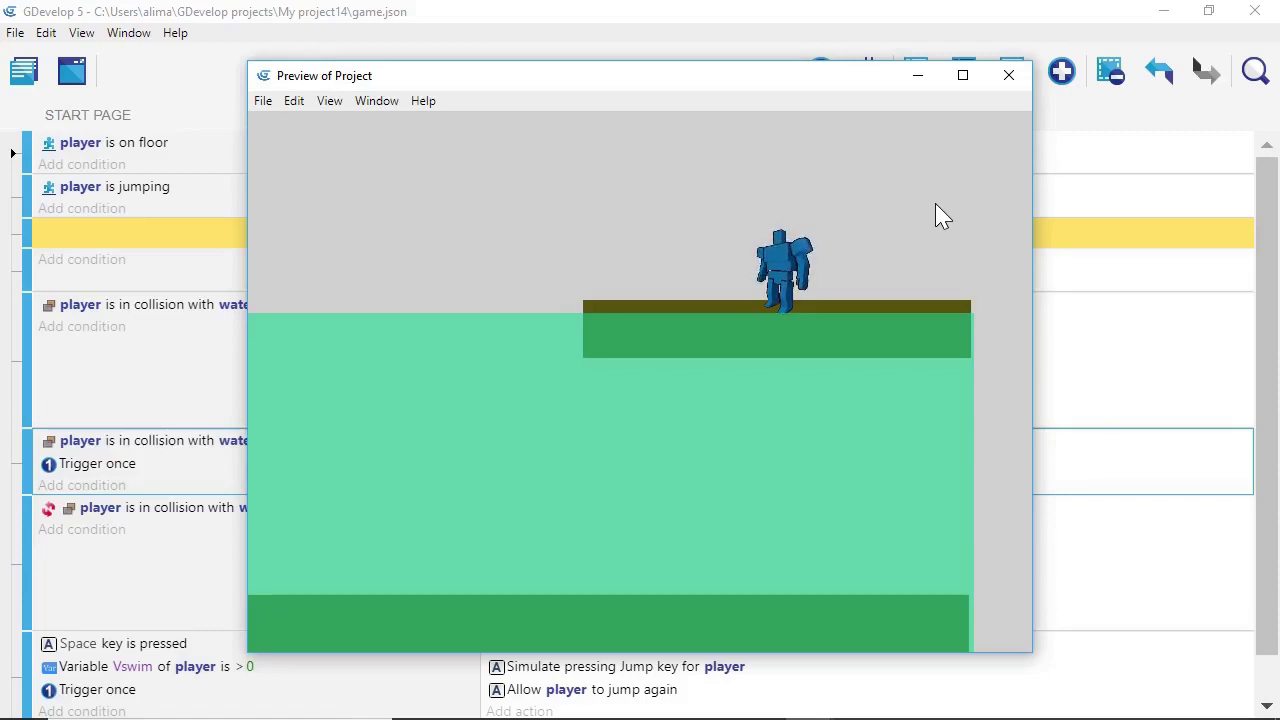
click(1009, 80)
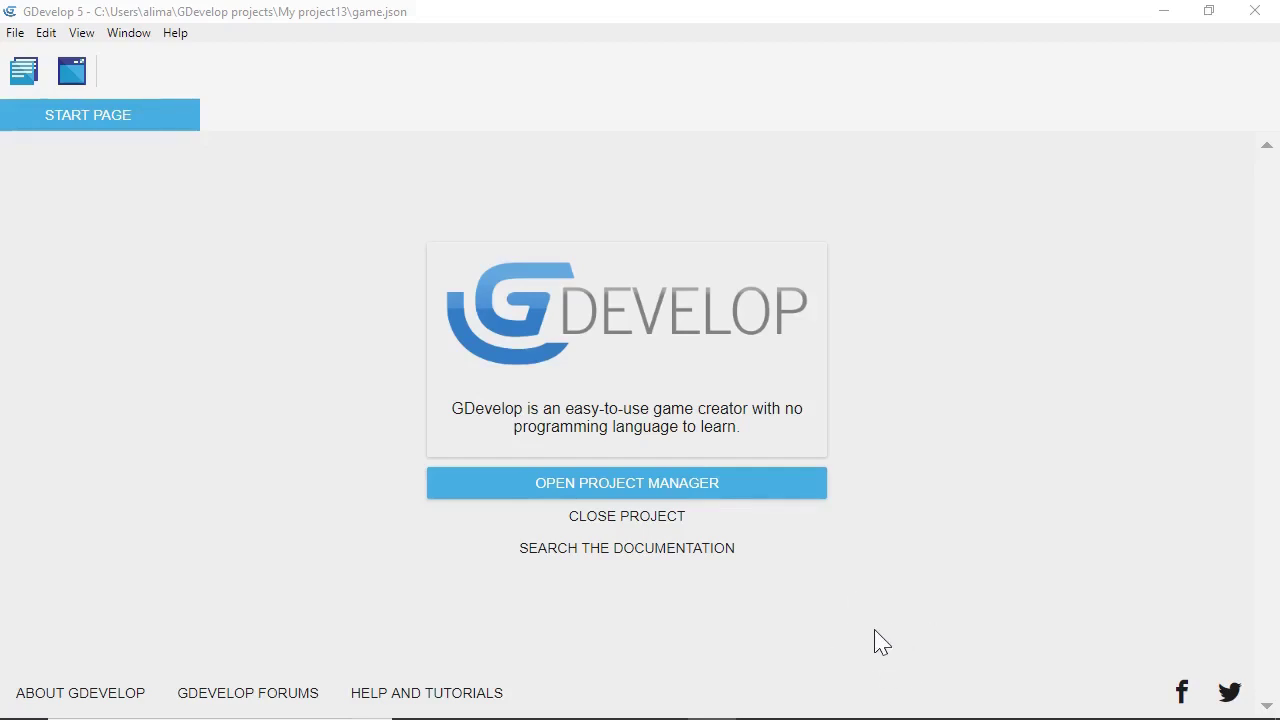
Step: Create a new project from the Empty game starter in the My project14 folder
click(16, 38)
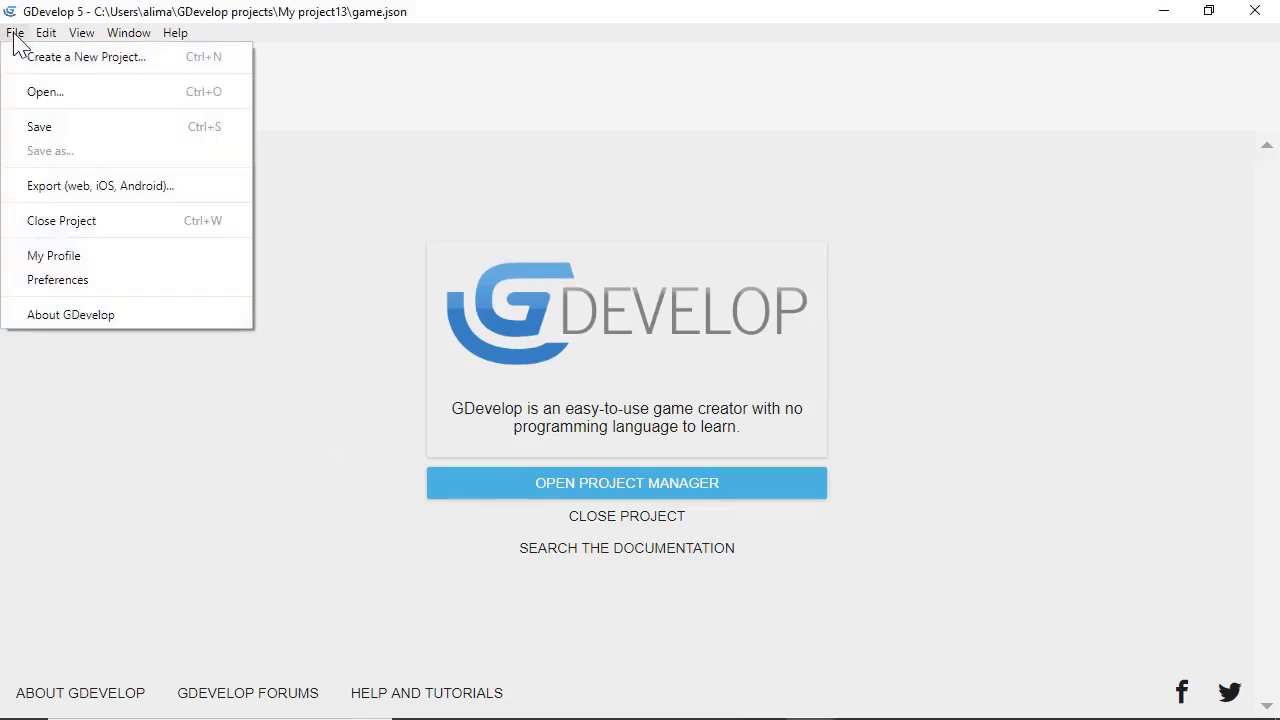
click(158, 62)
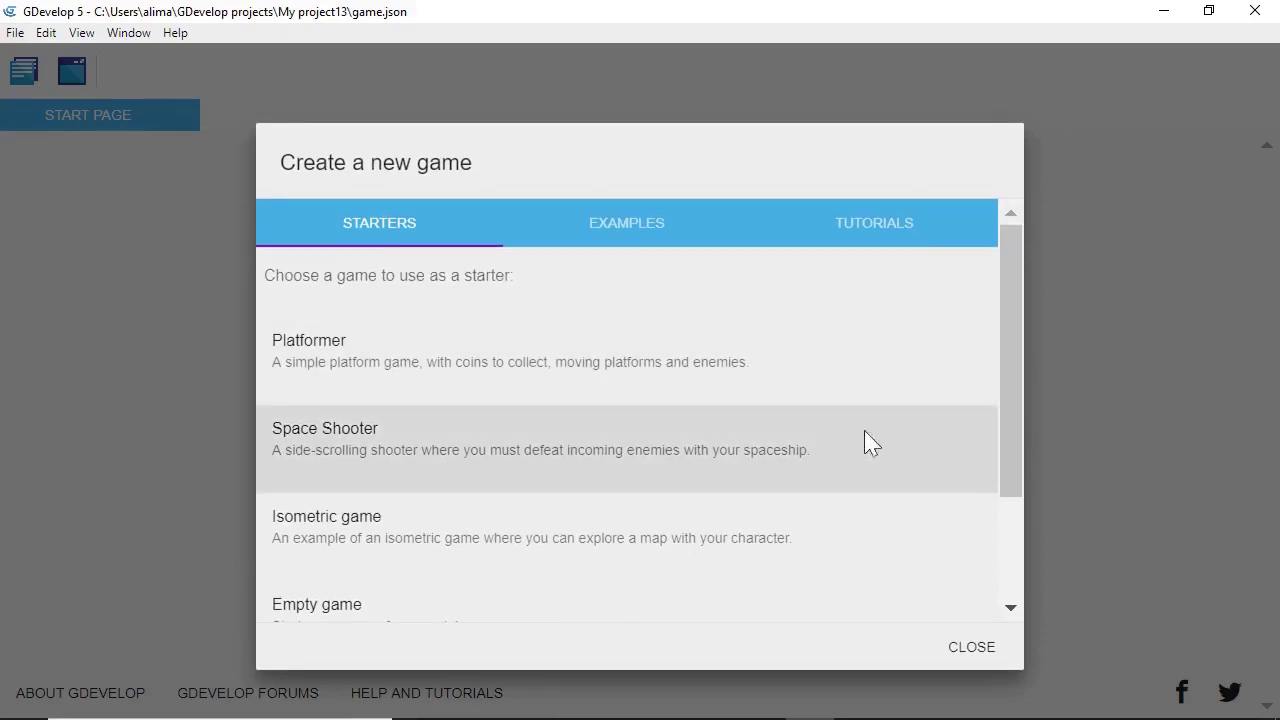
drag(1000, 408, 1018, 560)
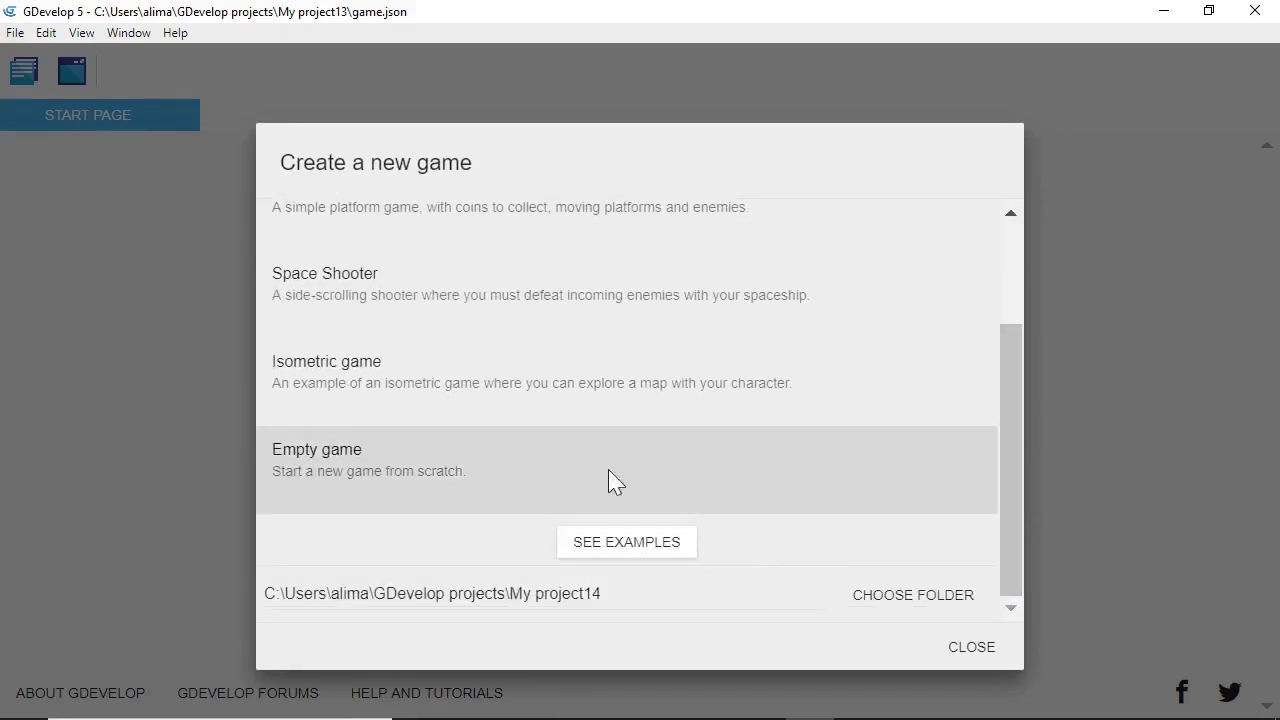
click(832, 478)
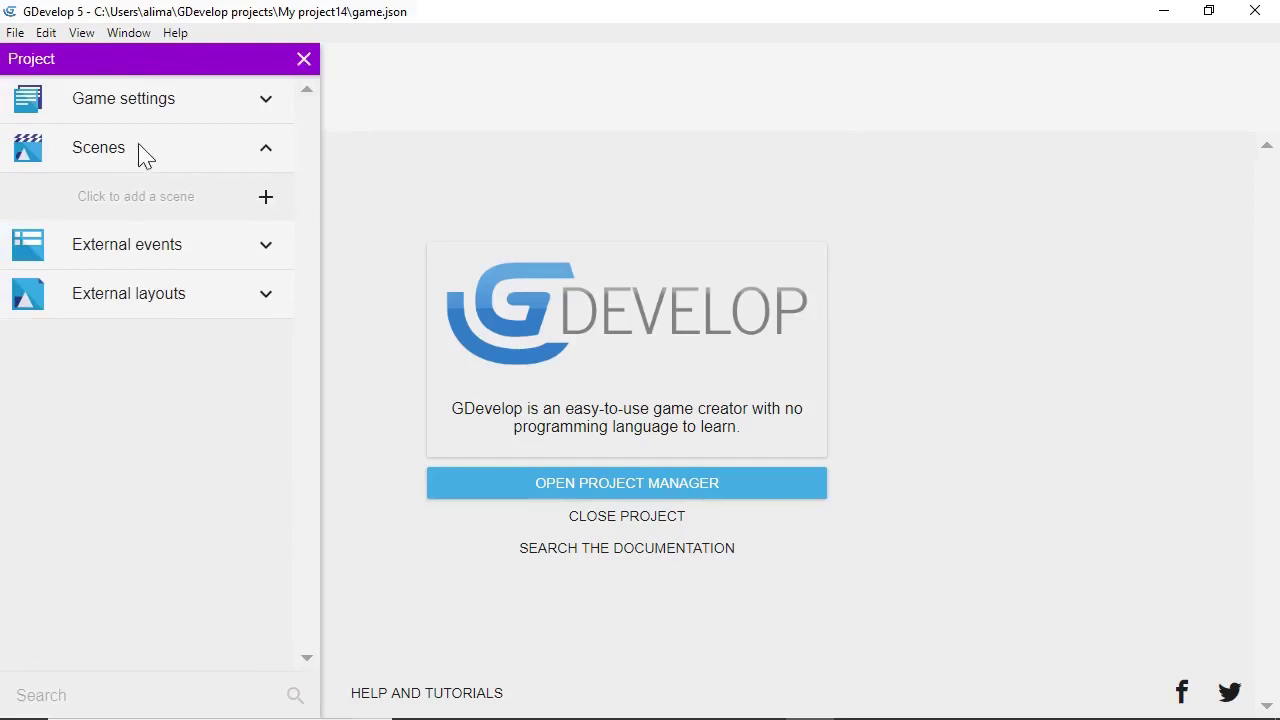
Step: Add a scene to the project and open it in the scene editor with the project manager closed
click(266, 198)
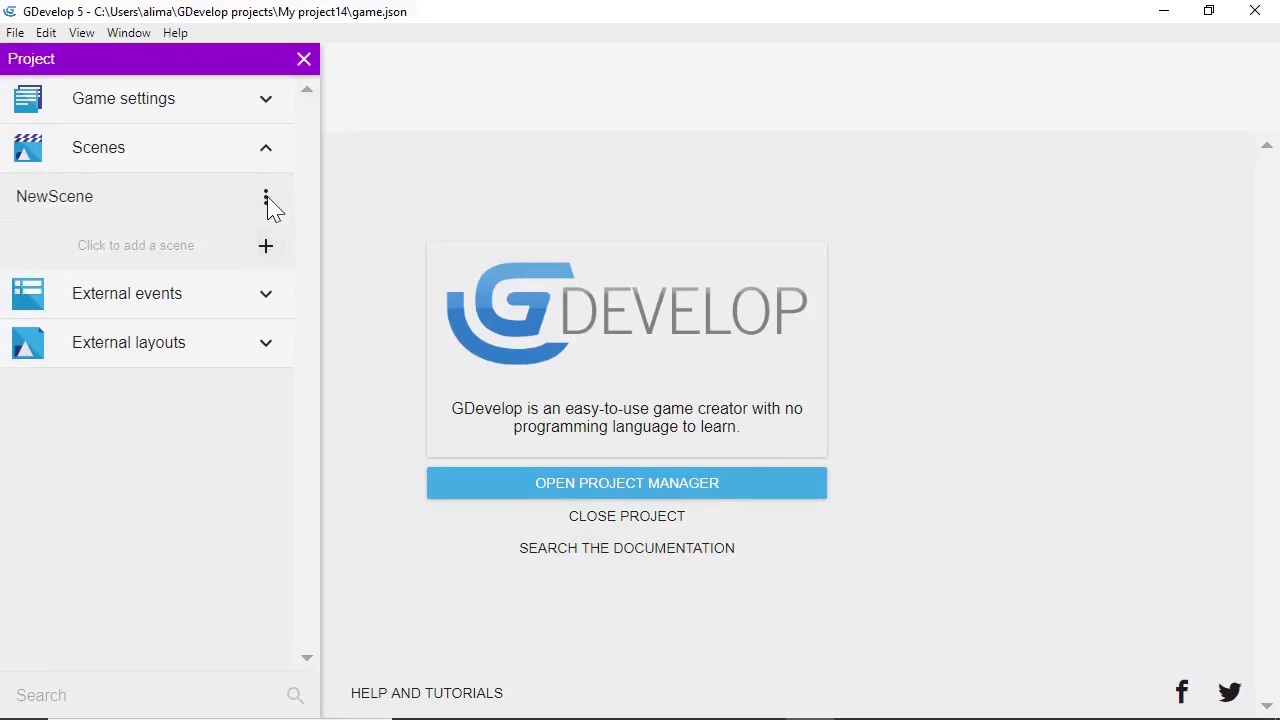
click(179, 196)
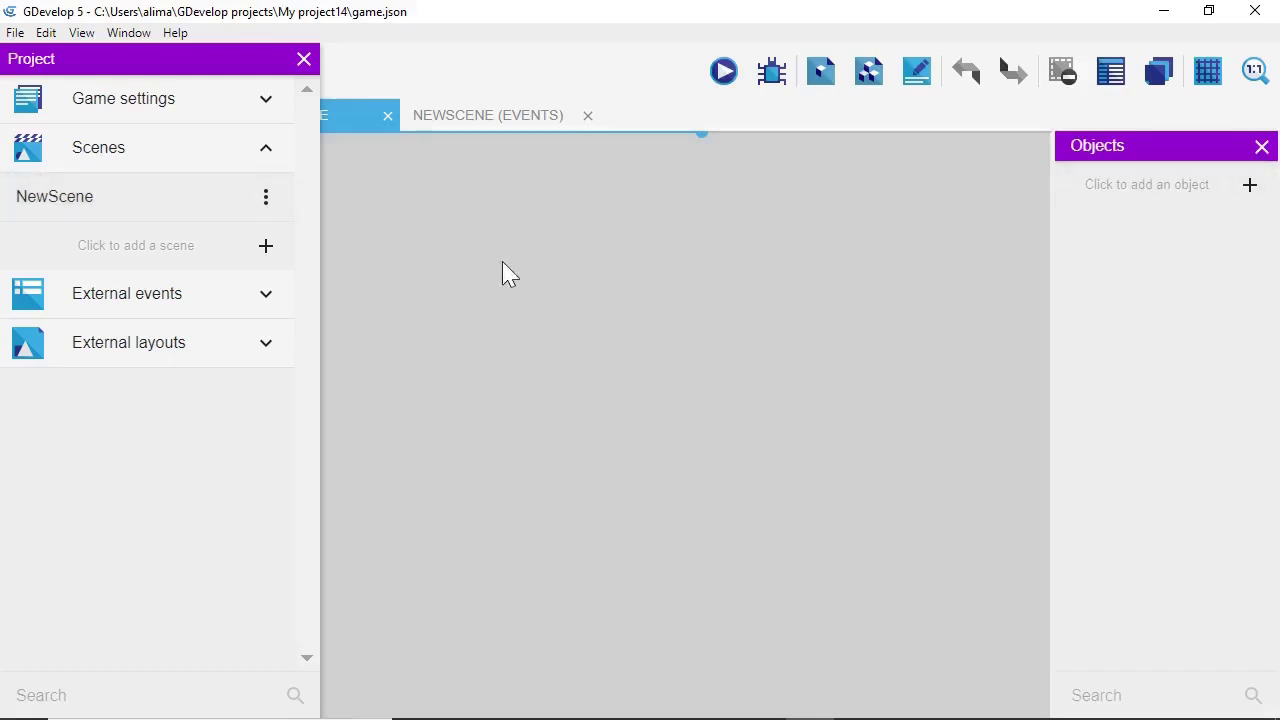
click(304, 60)
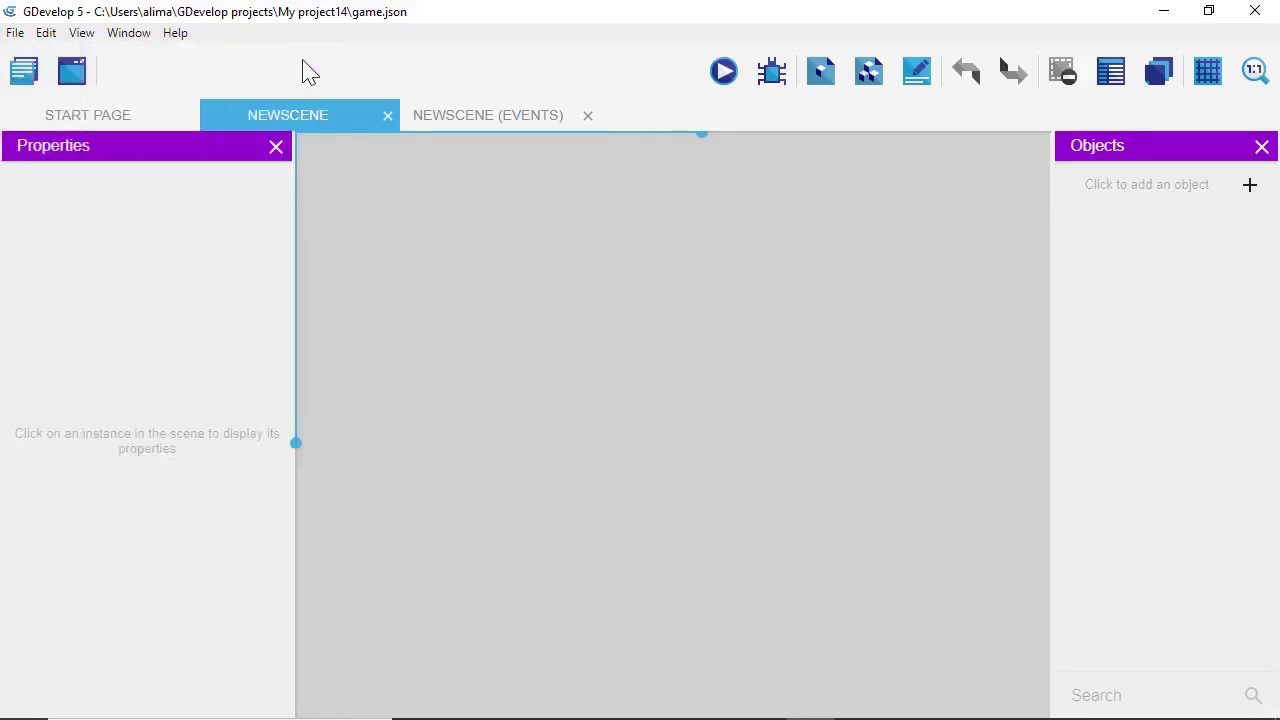
click(28, 82)
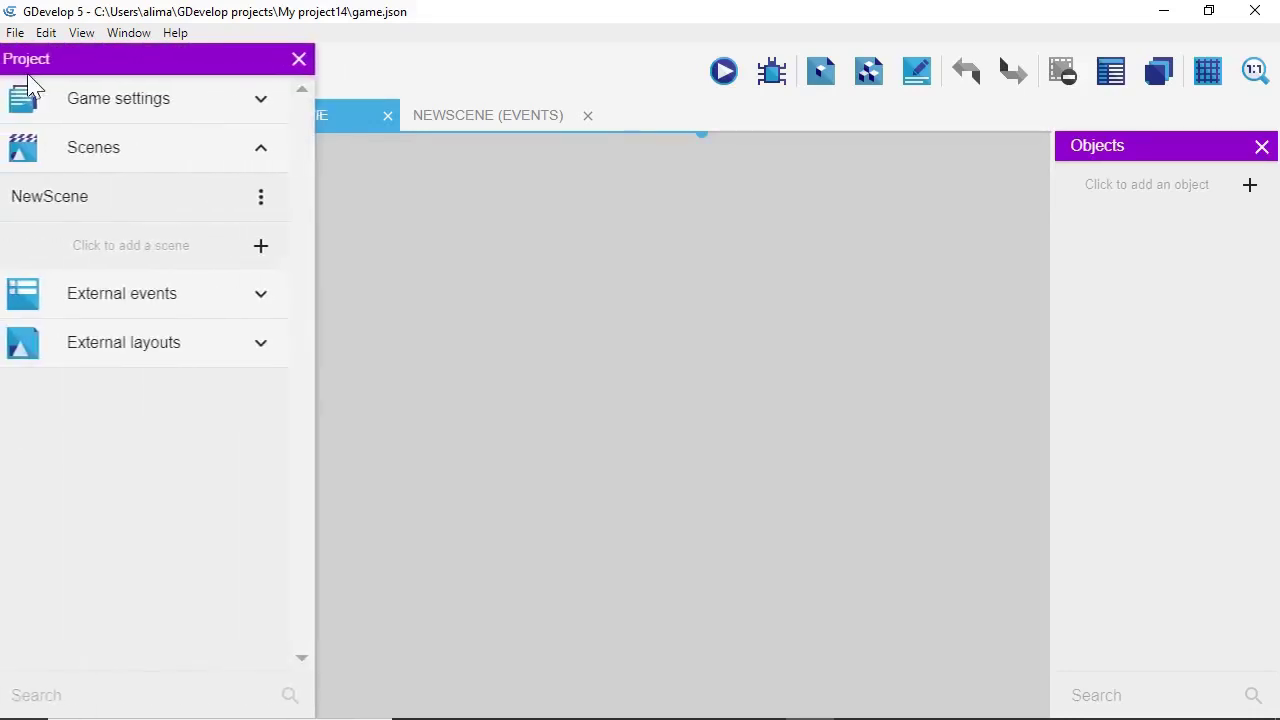
click(305, 61)
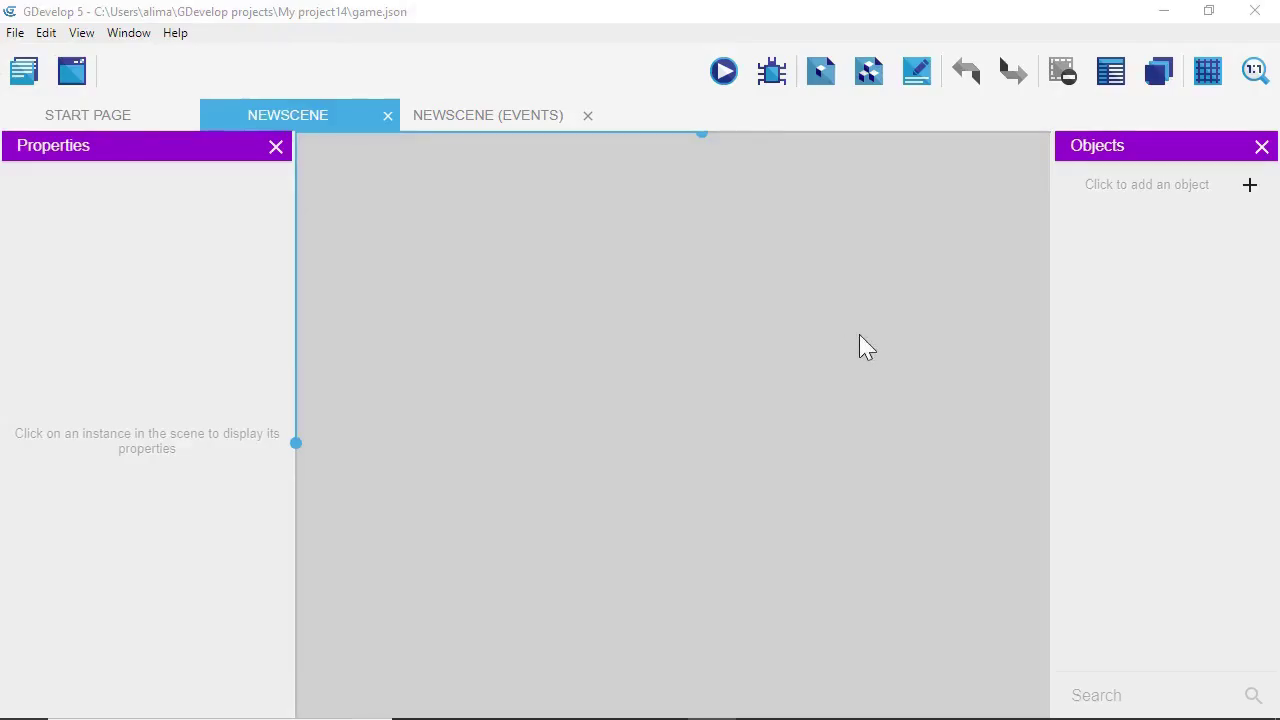
Step: Add a new Sprite object to the scene and name it player
click(1250, 186)
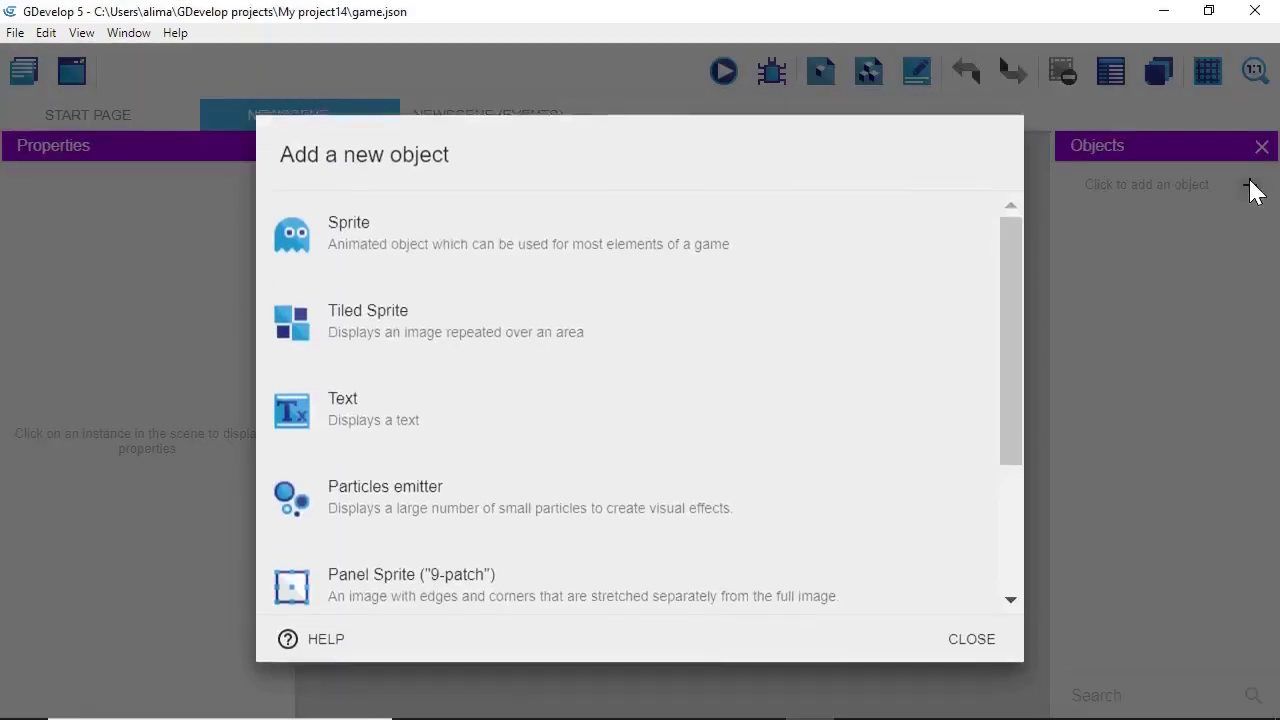
click(893, 258)
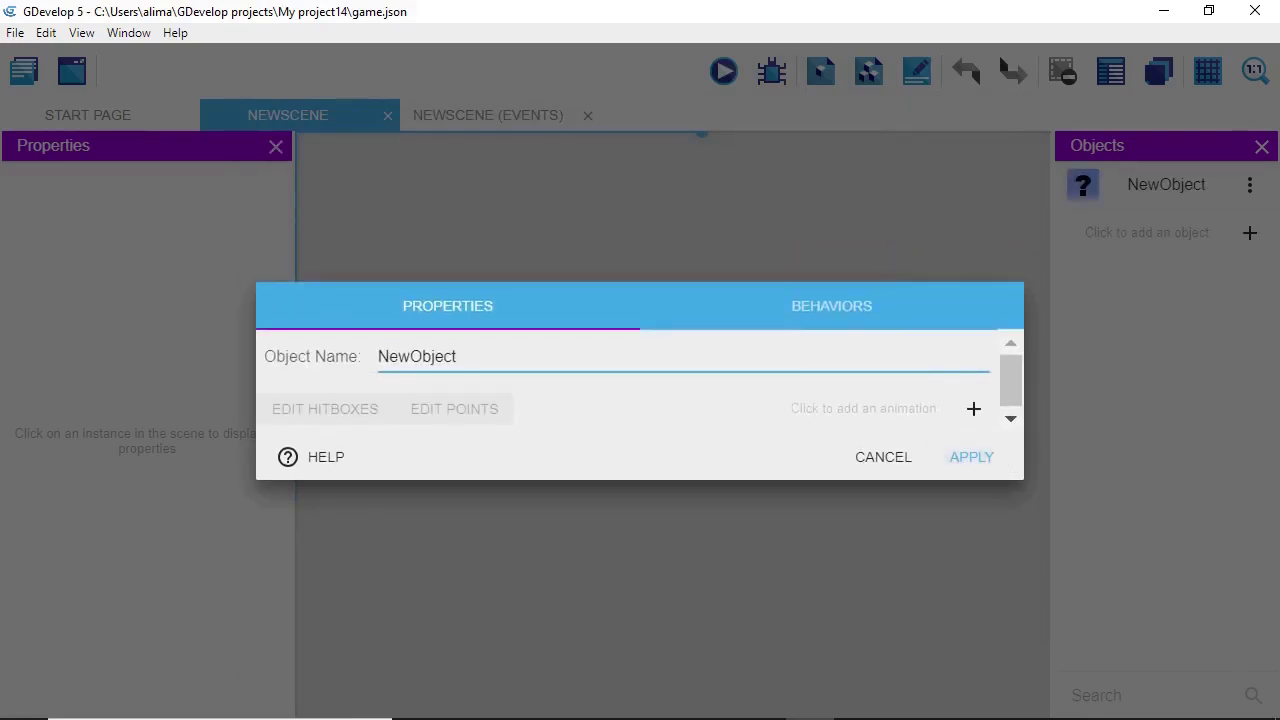
key(BackSpace)
key(BackSpace)
key(BackSpace)
key(BackSpace)
key(BackSpace)
key(BackSpace)
key(BackSpace)
key(BackSpace)
text(player)
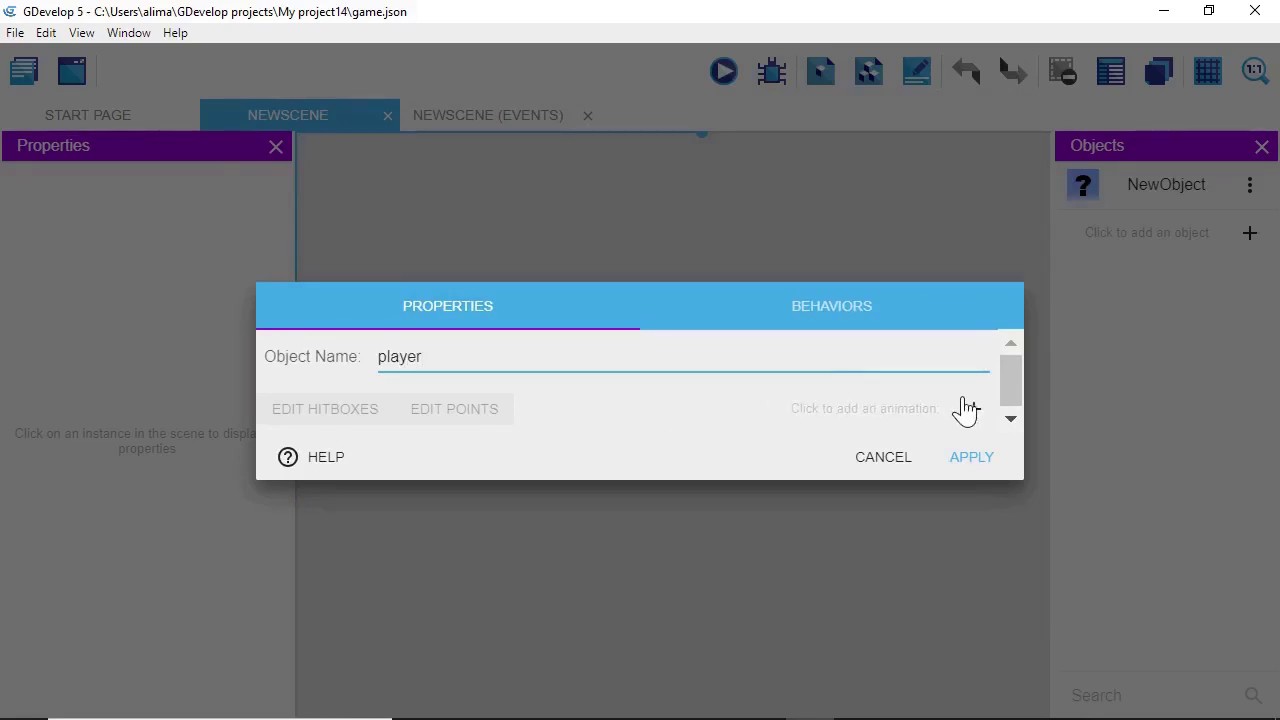
Step: Add an animation to the player using all images from the Desktop folder blockman animation frames\Block man idle frames
click(970, 408)
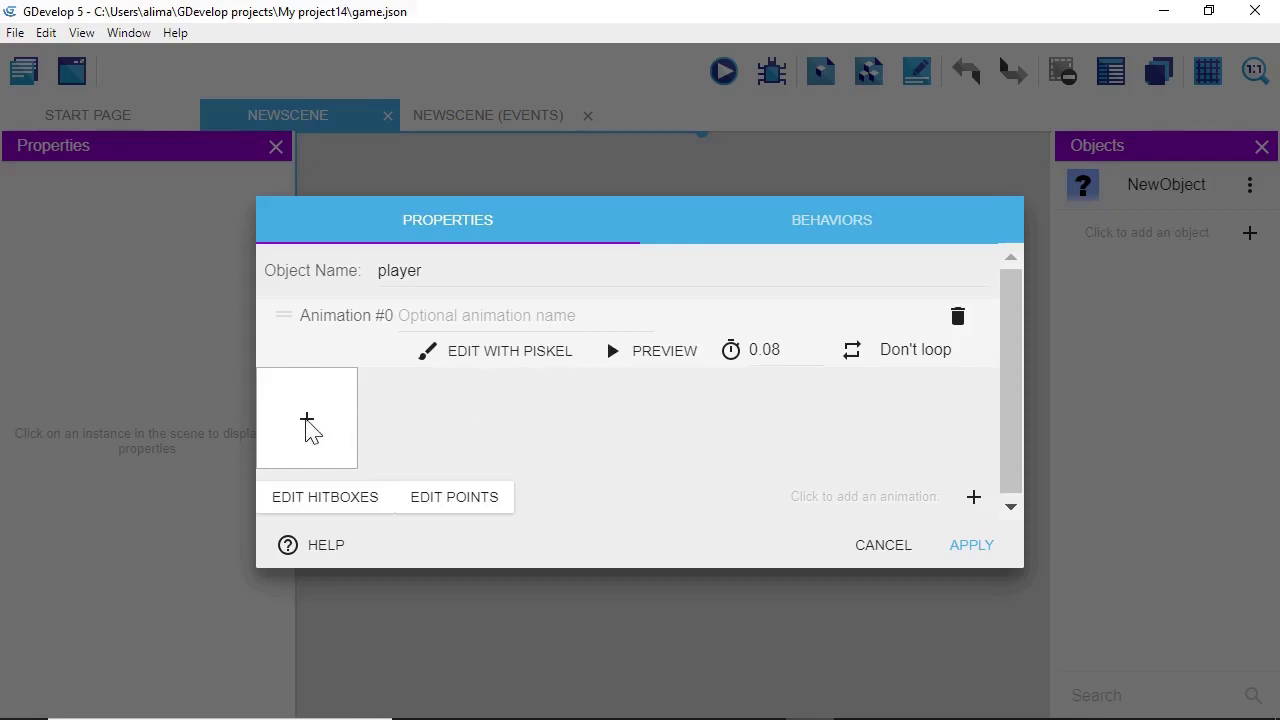
click(308, 424)
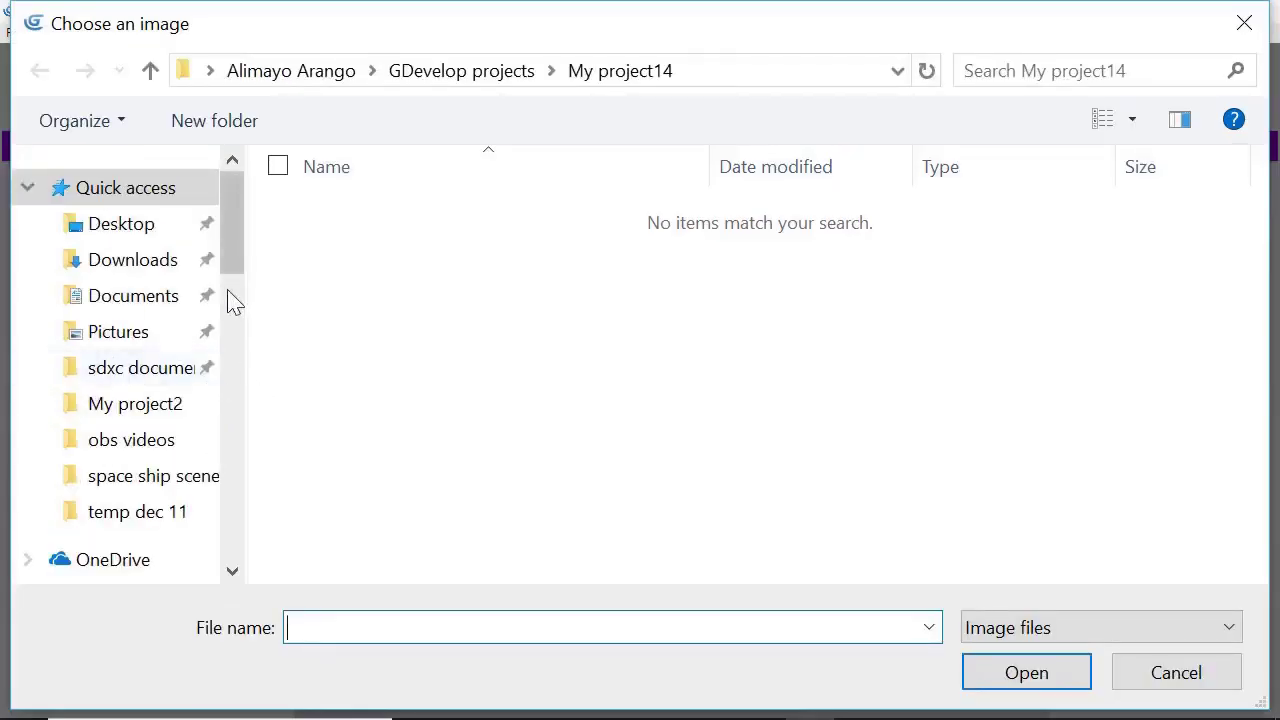
scroll(235, 295, down, 3)
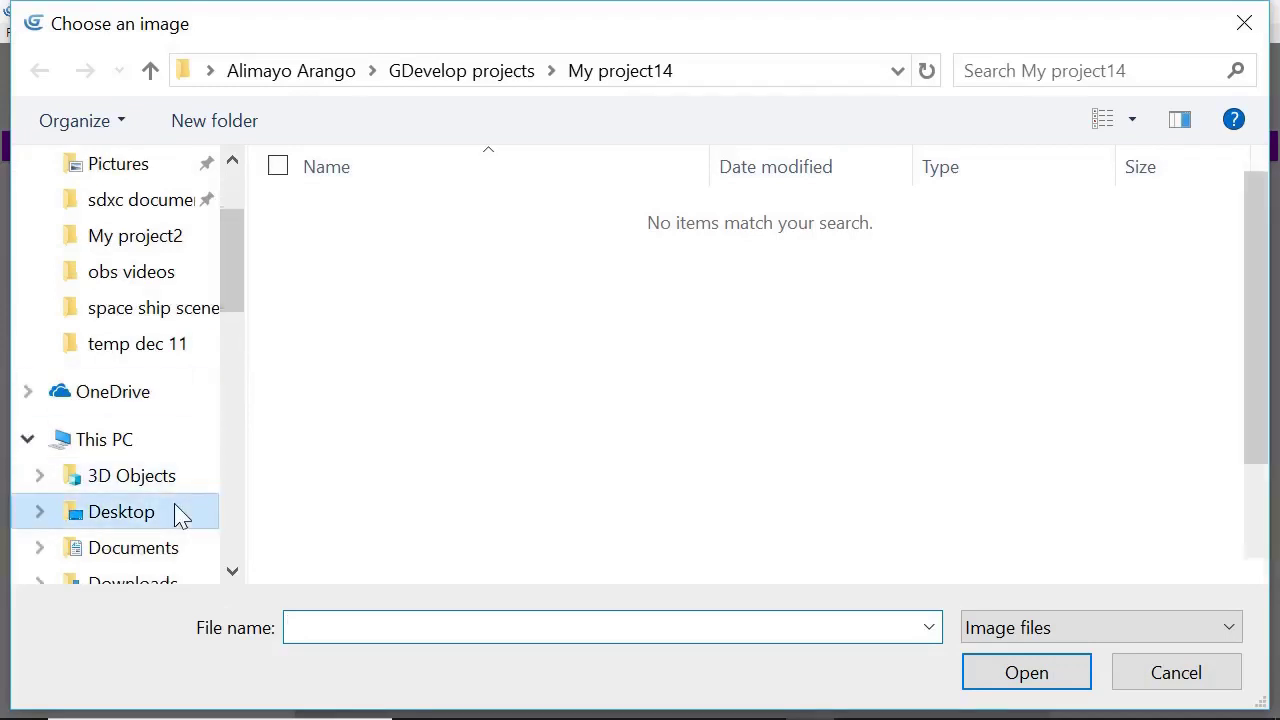
click(180, 515)
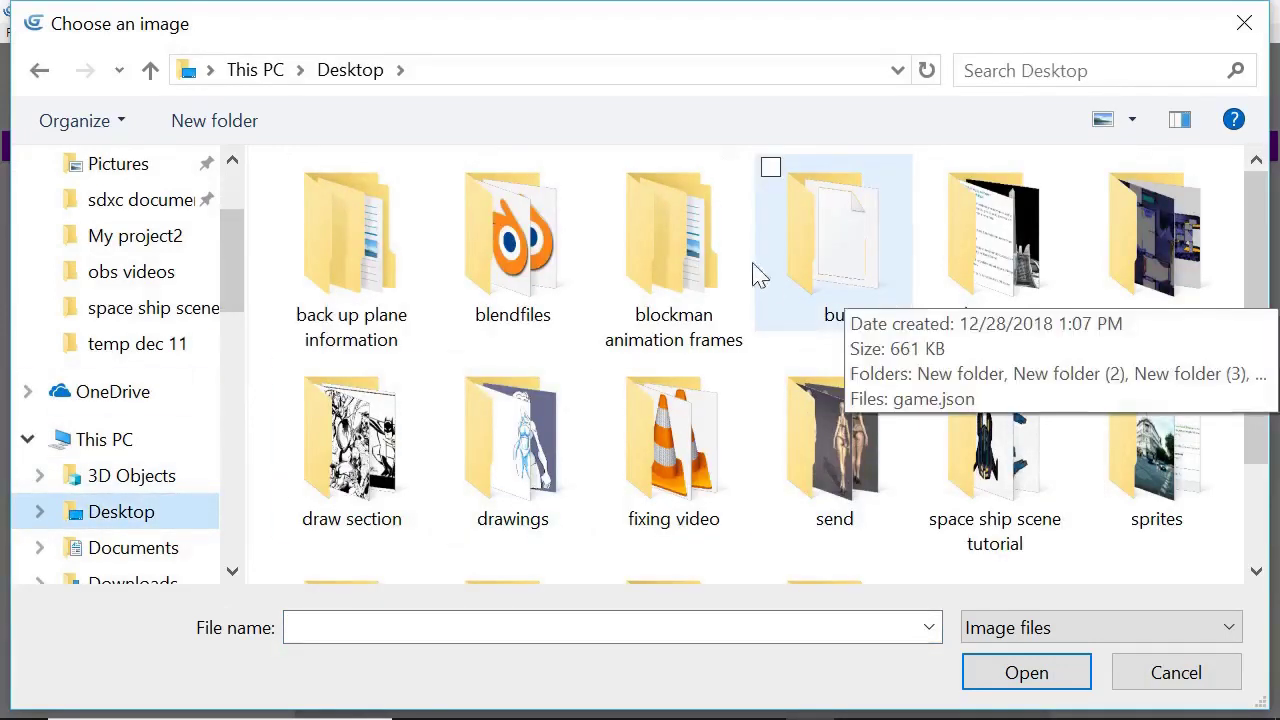
double_click(680, 262)
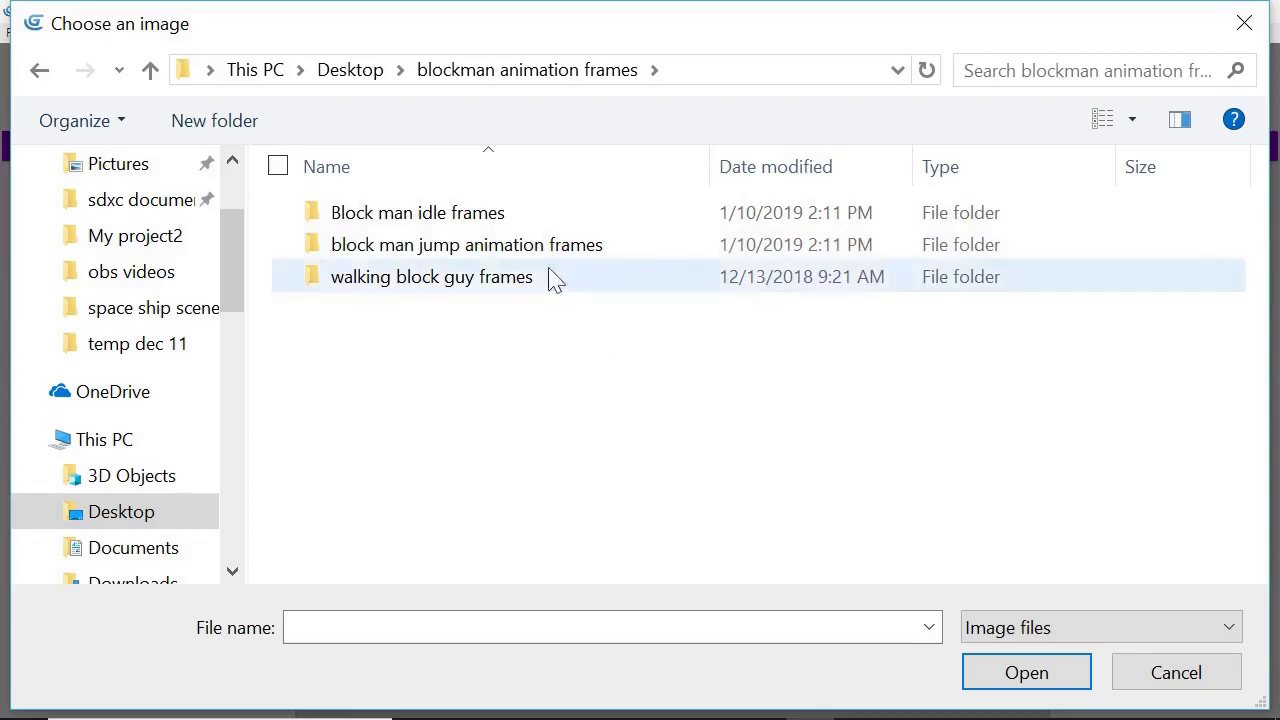
double_click(556, 216)
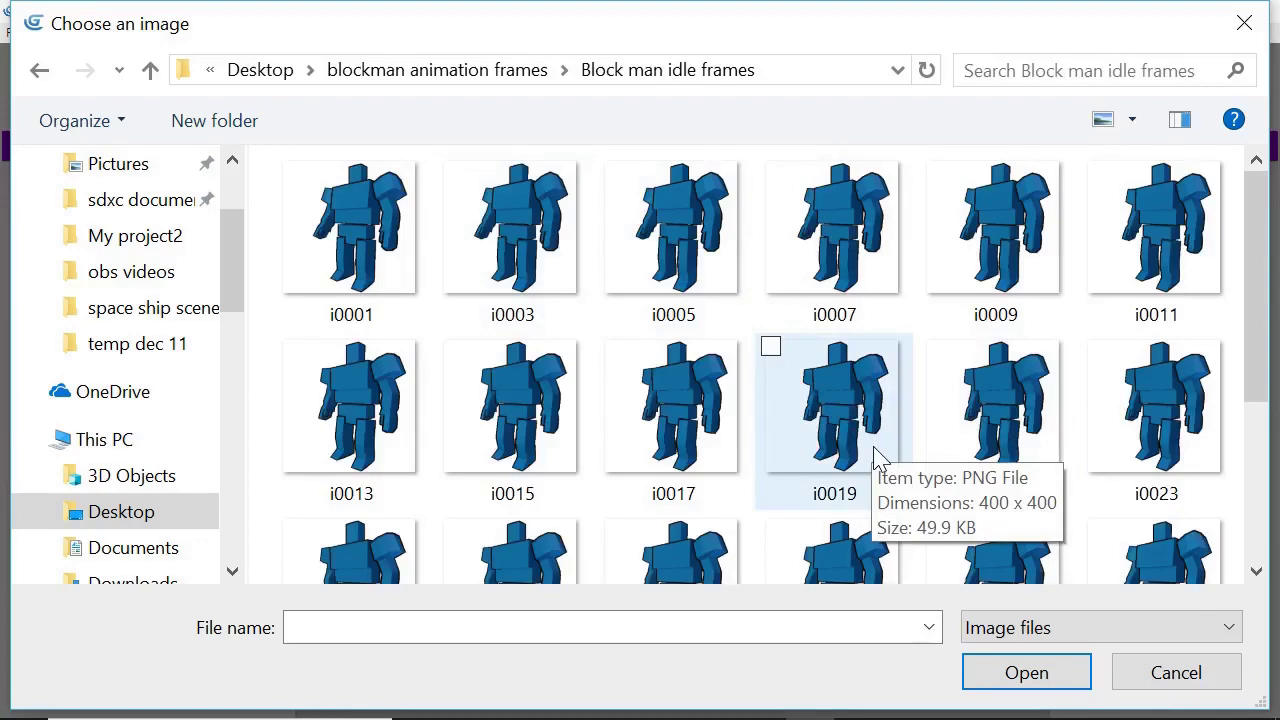
key(ctrl+a)
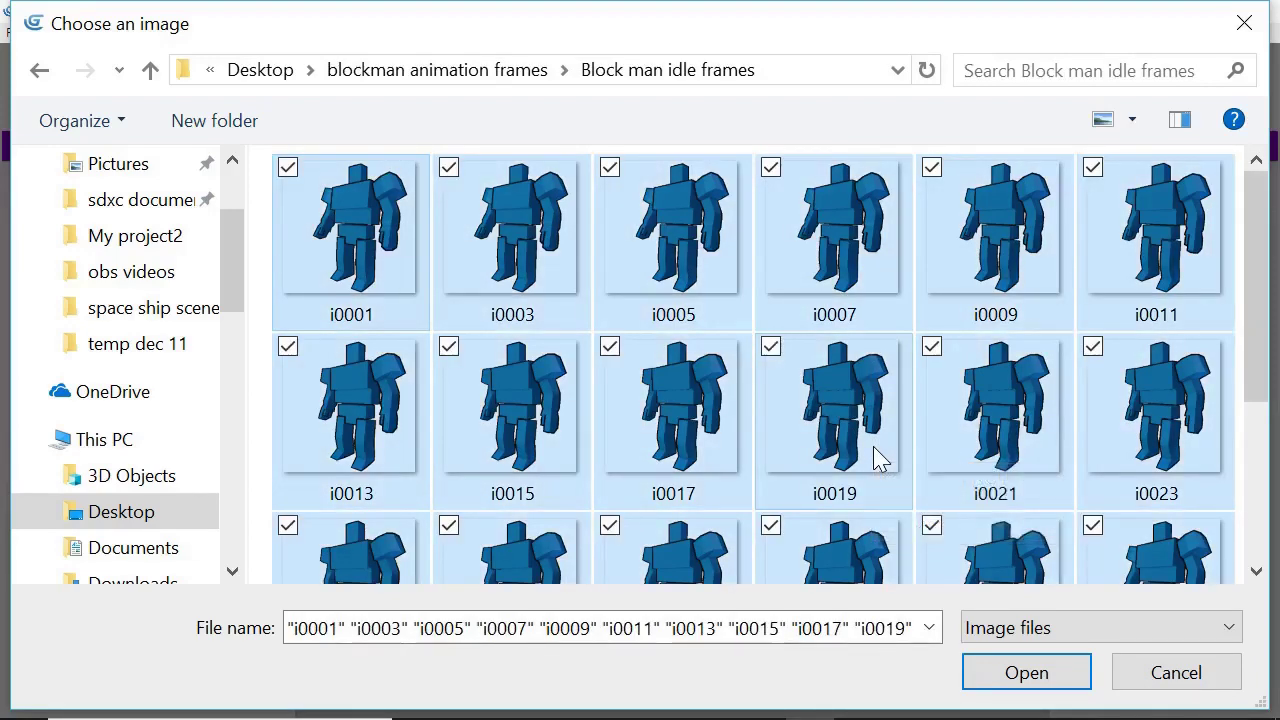
click(1026, 672)
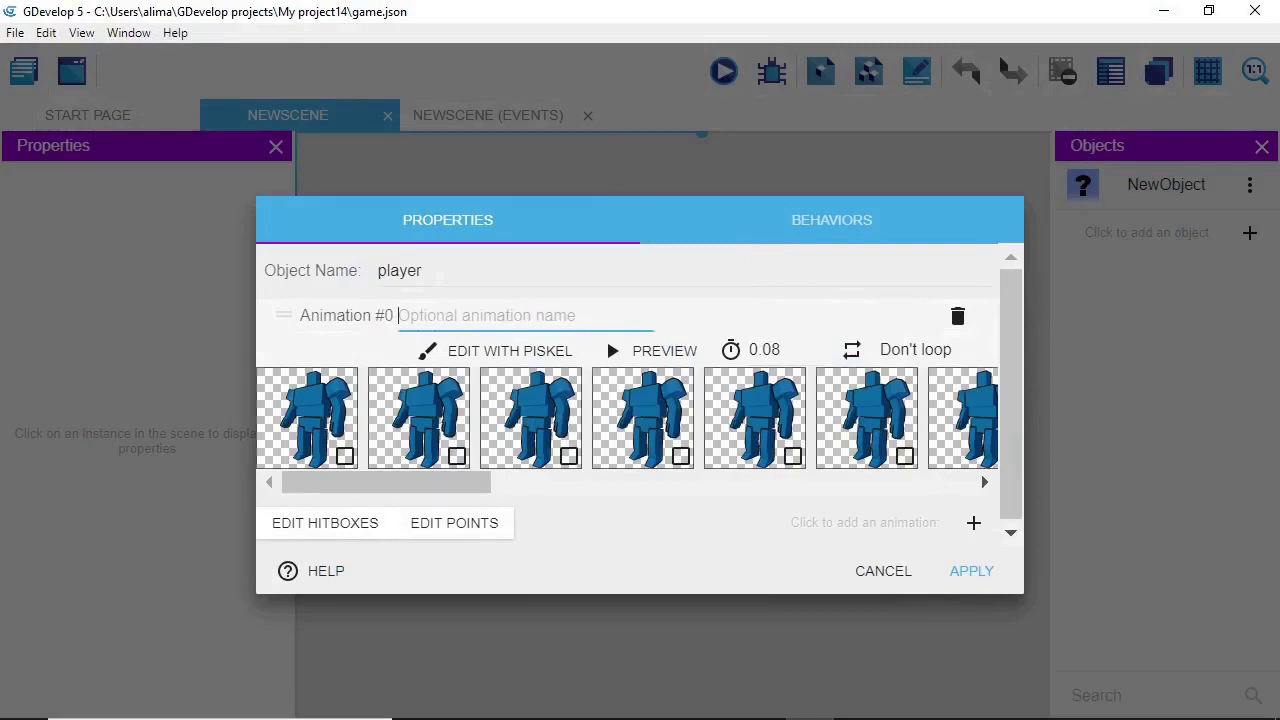
Step: Name the player's first animation idle and set it to loop, checking its playback in the animation preview
text(idle)
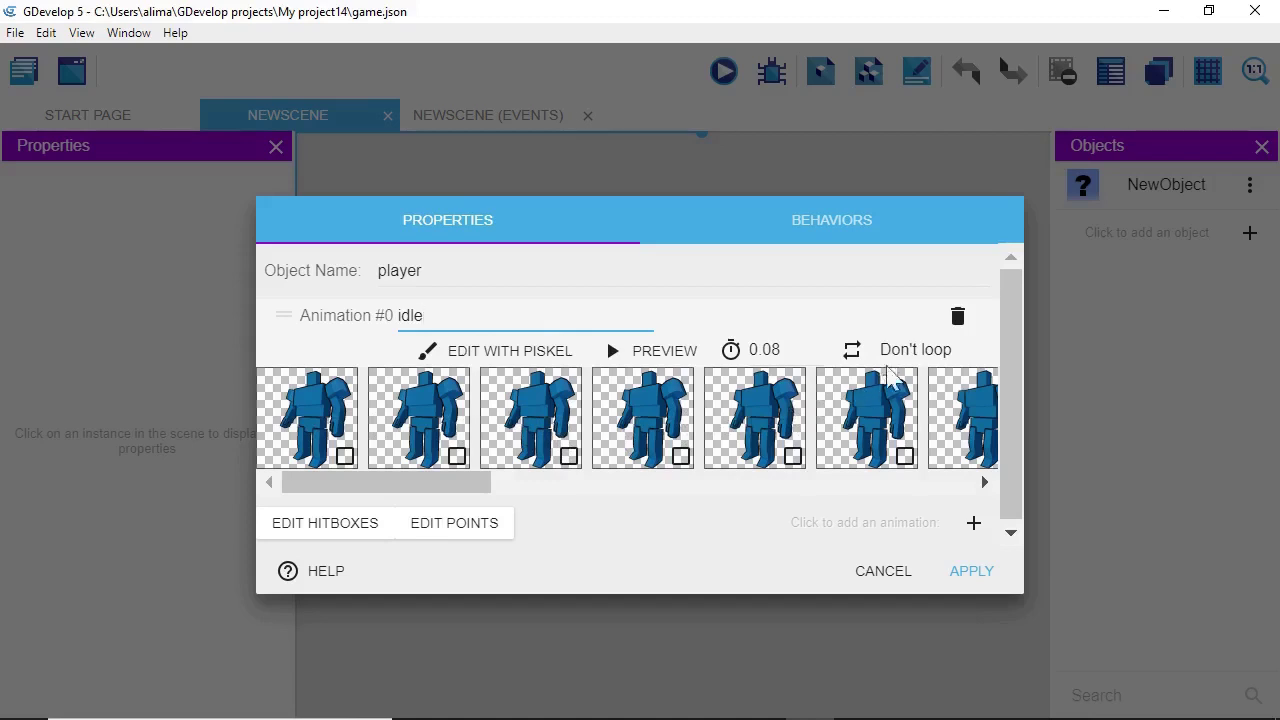
click(893, 364)
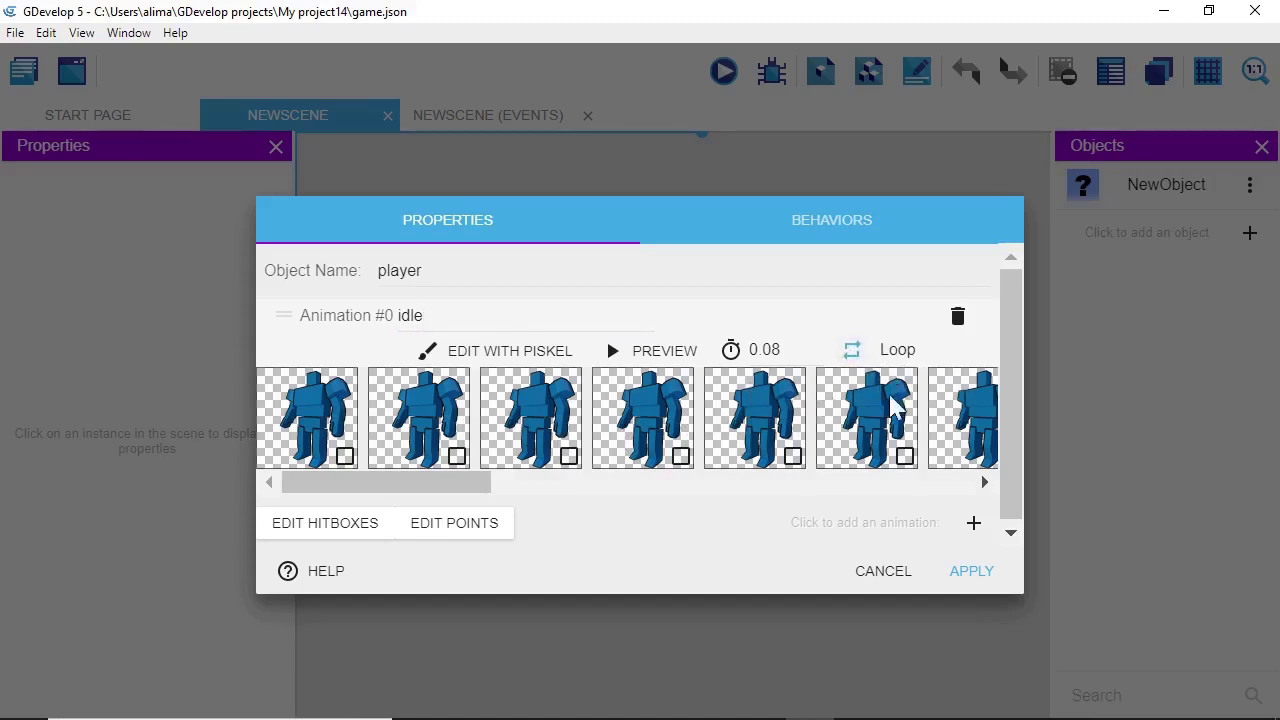
click(645, 350)
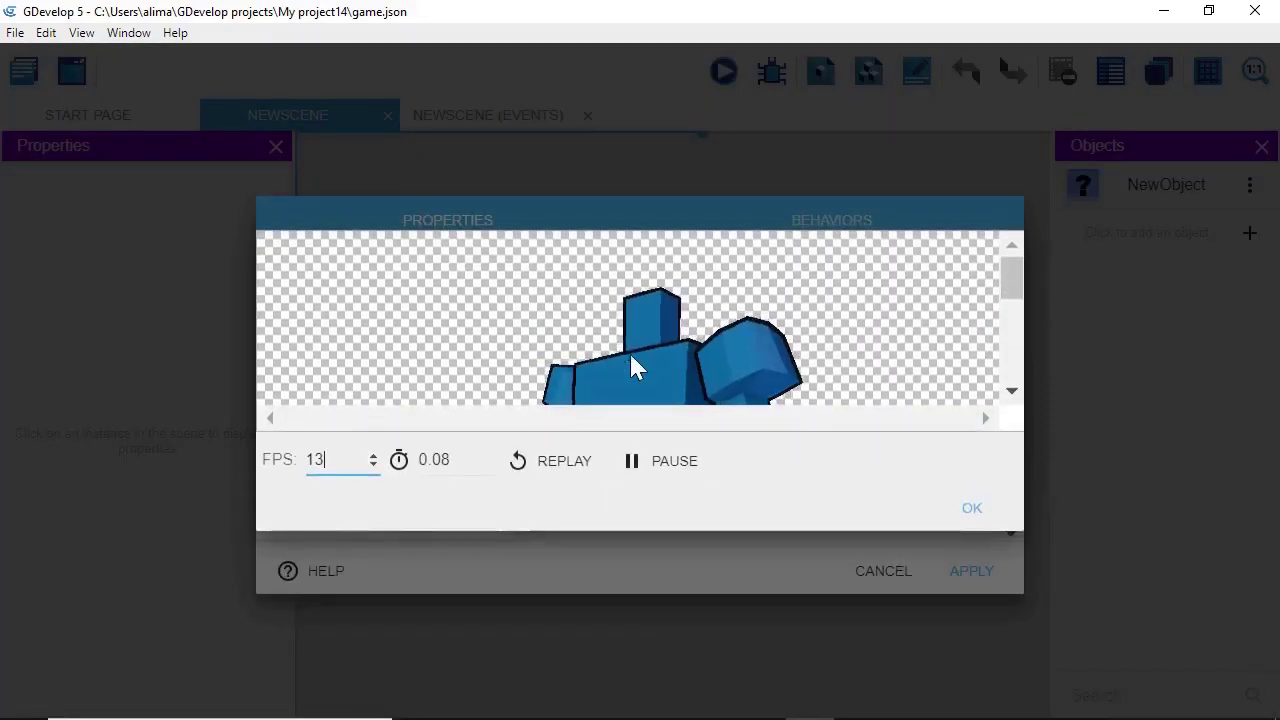
drag(1017, 297, 1017, 320)
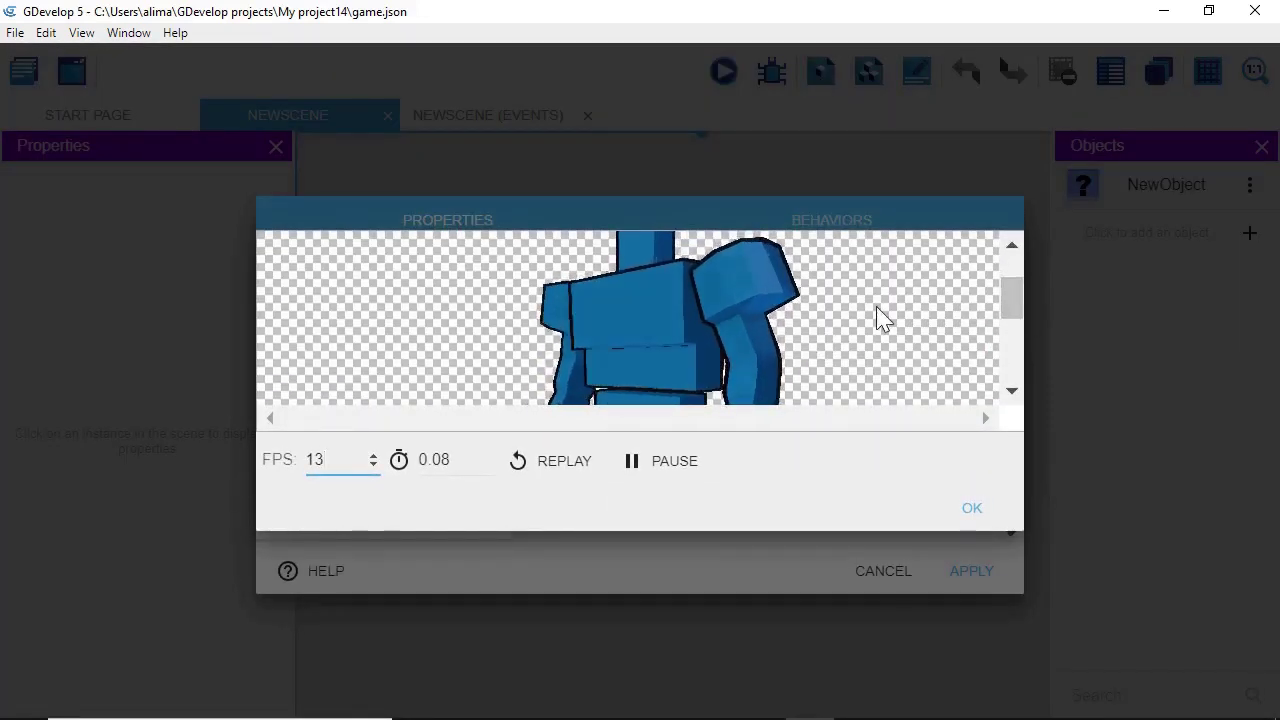
click(971, 508)
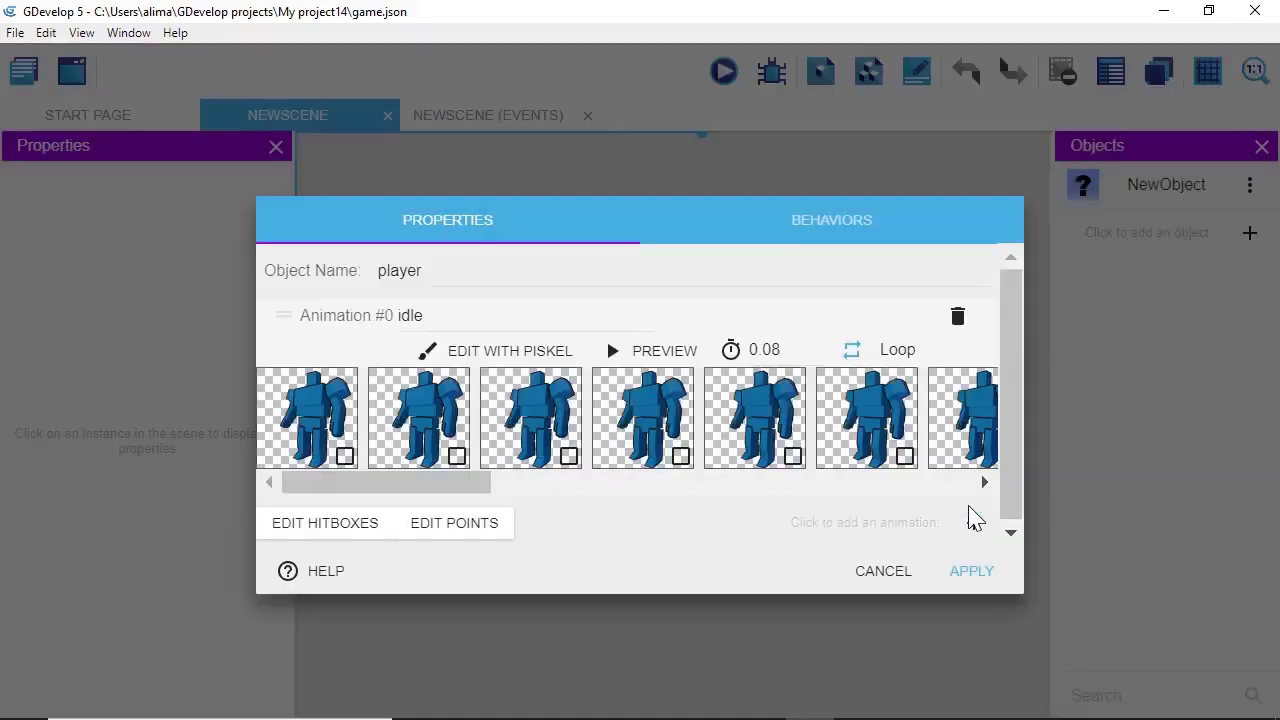
drag(1023, 429, 1022, 430)
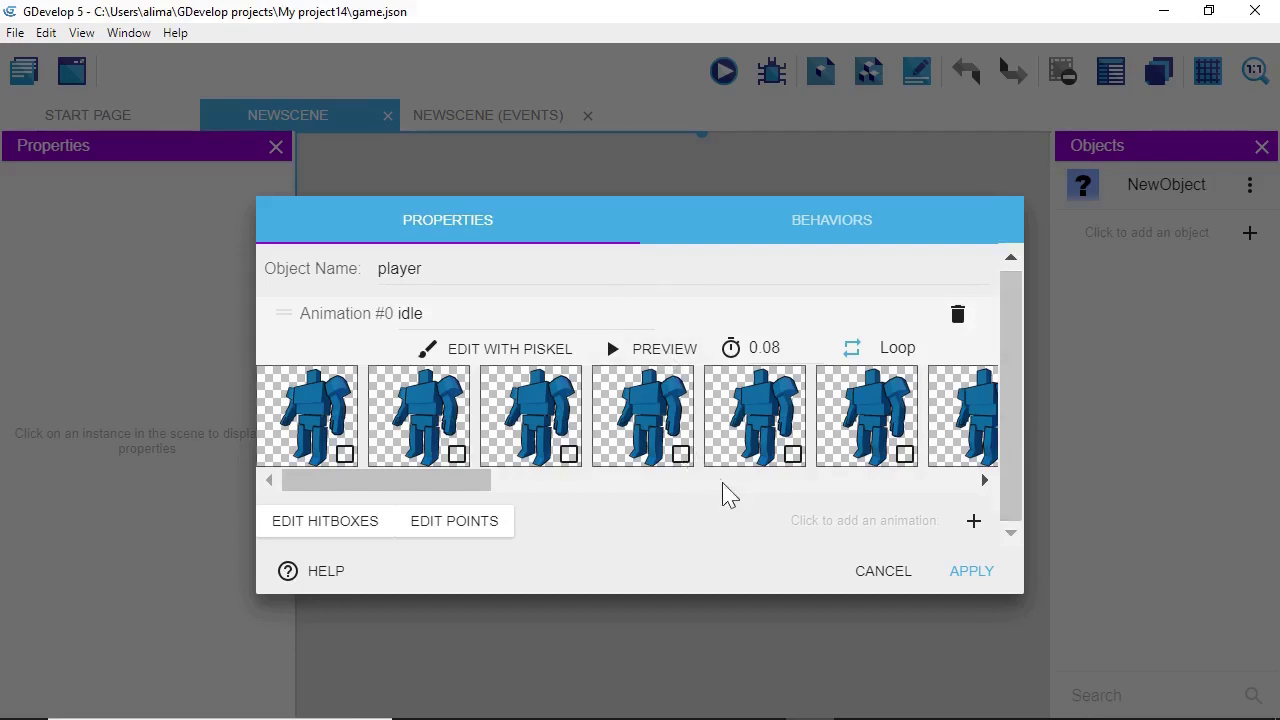
Step: Add a second animation to the player object and name it walk
click(973, 522)
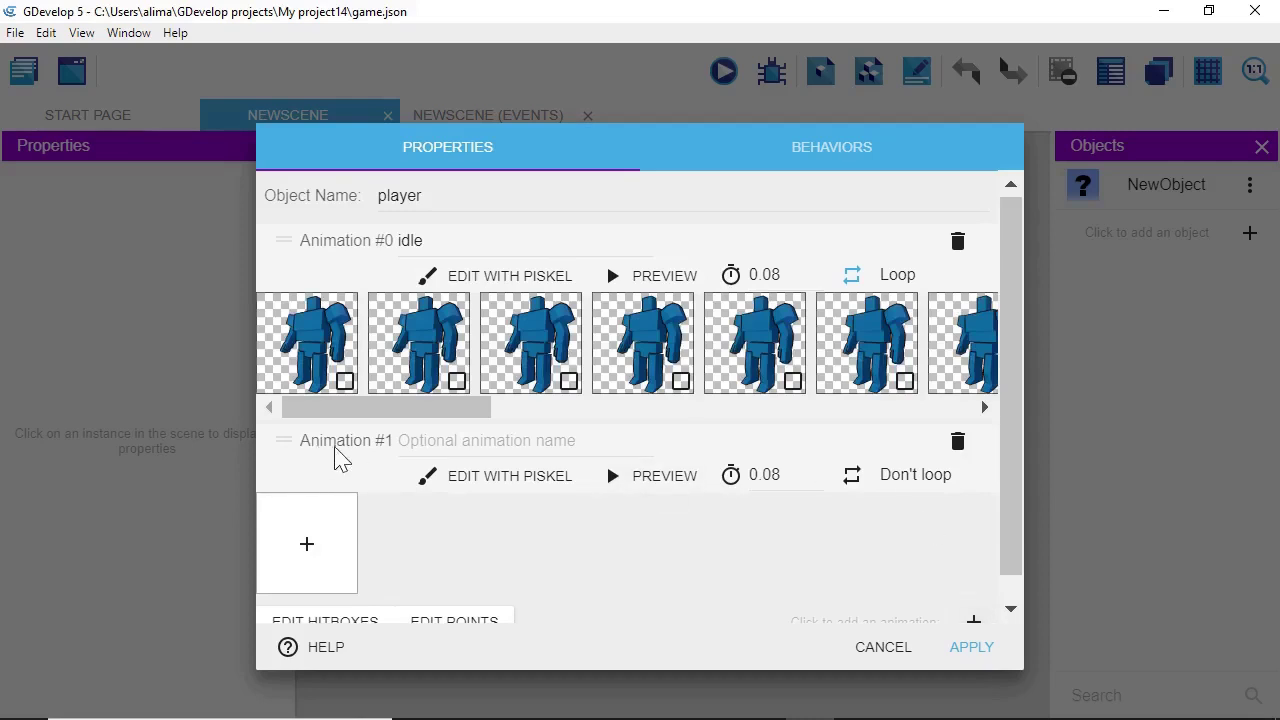
click(400, 440)
text(walk)
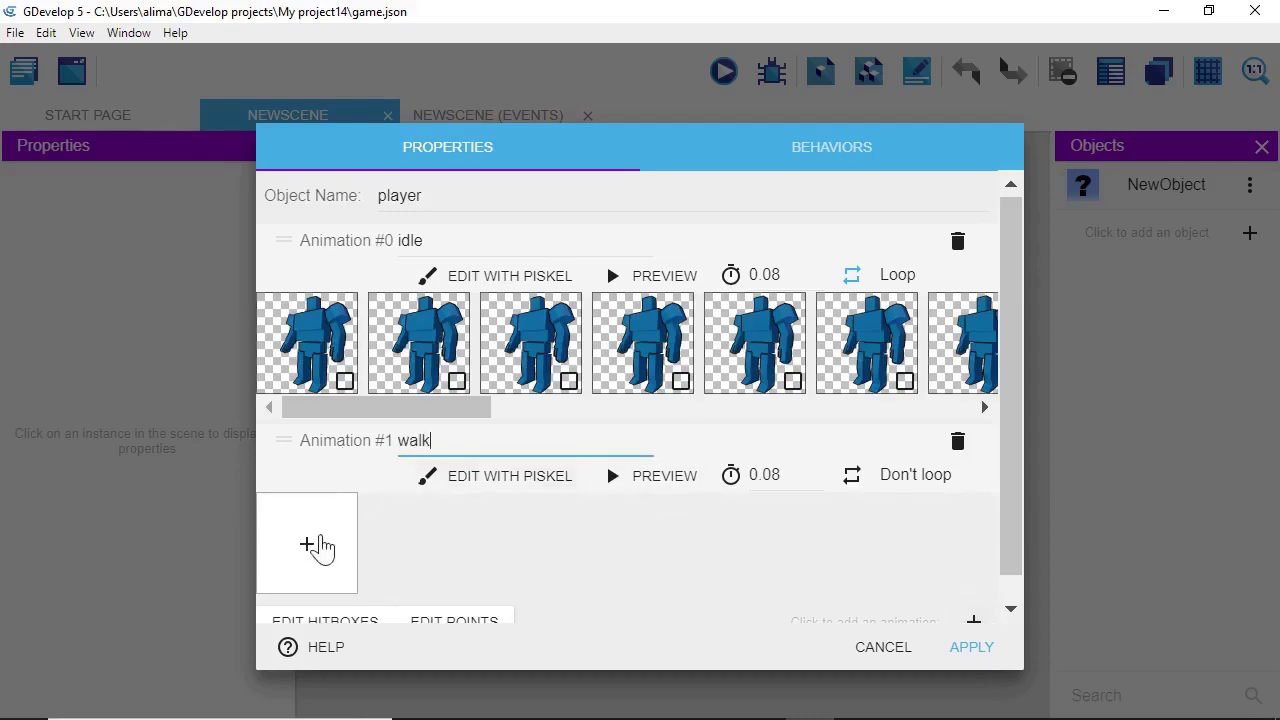
Step: Fill the walk animation with all images from the Desktop folder blockman animation frames\walking block guy frames
click(307, 546)
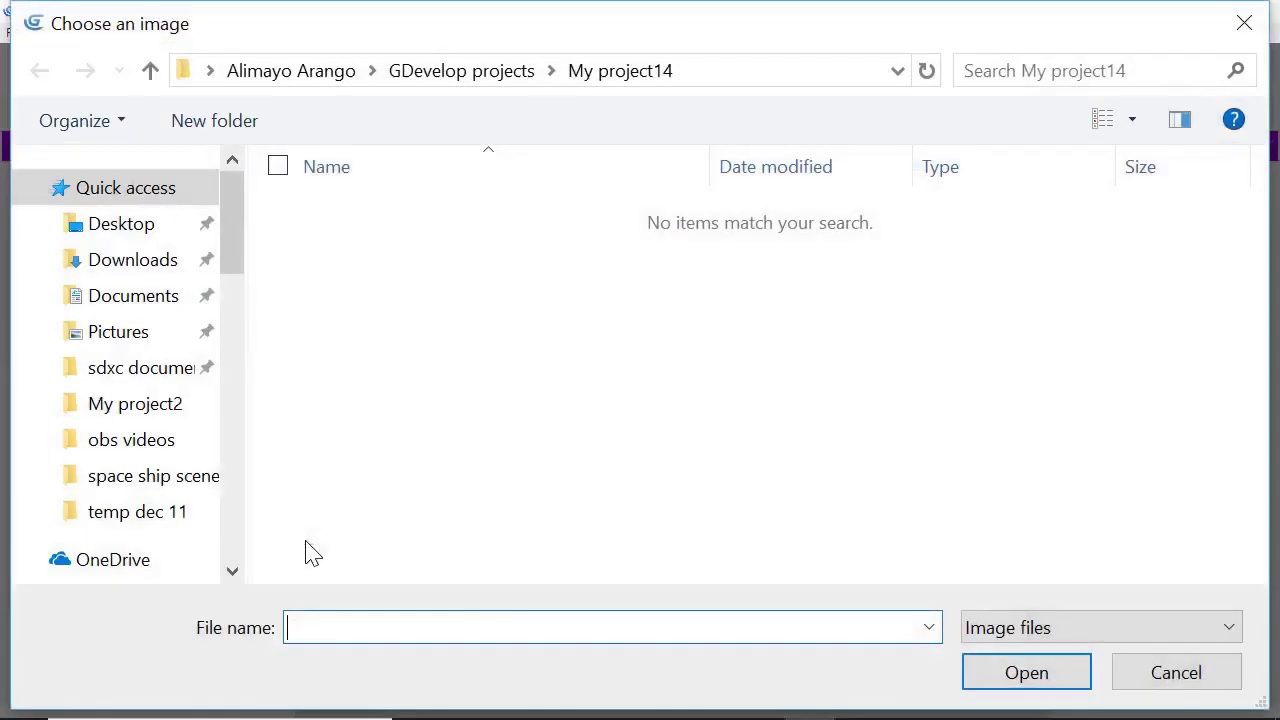
drag(245, 277, 243, 312)
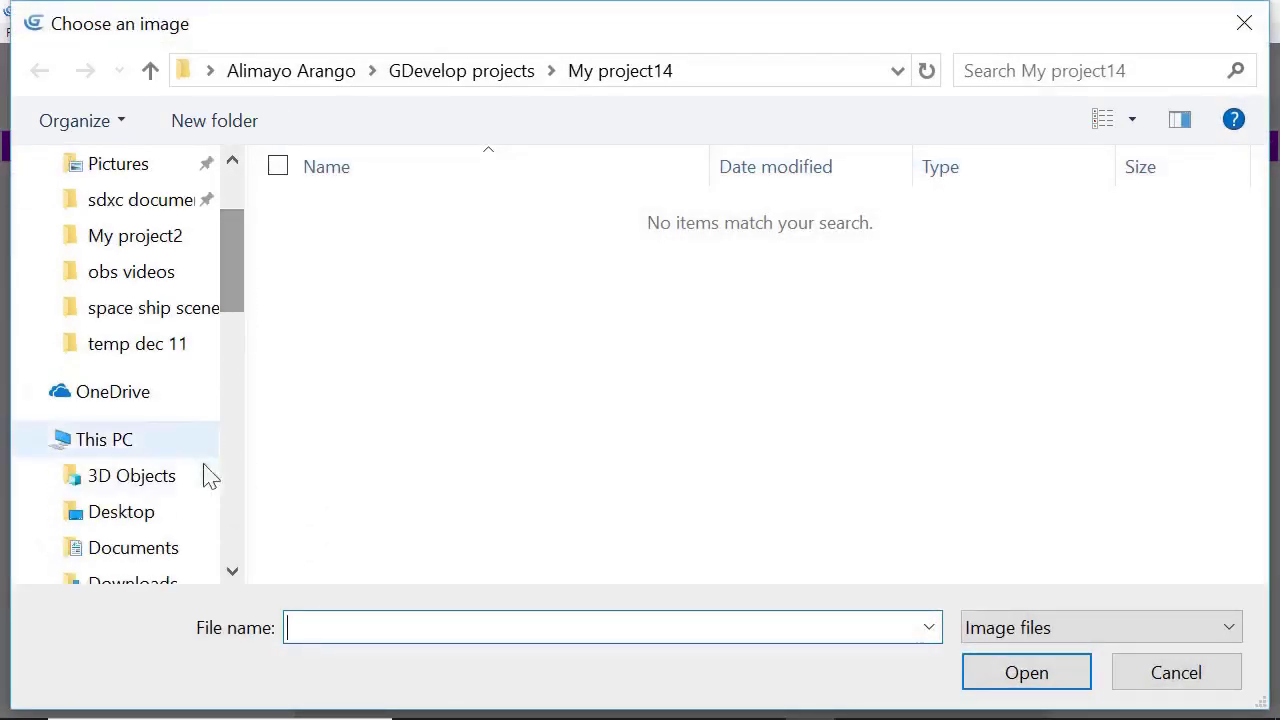
click(194, 513)
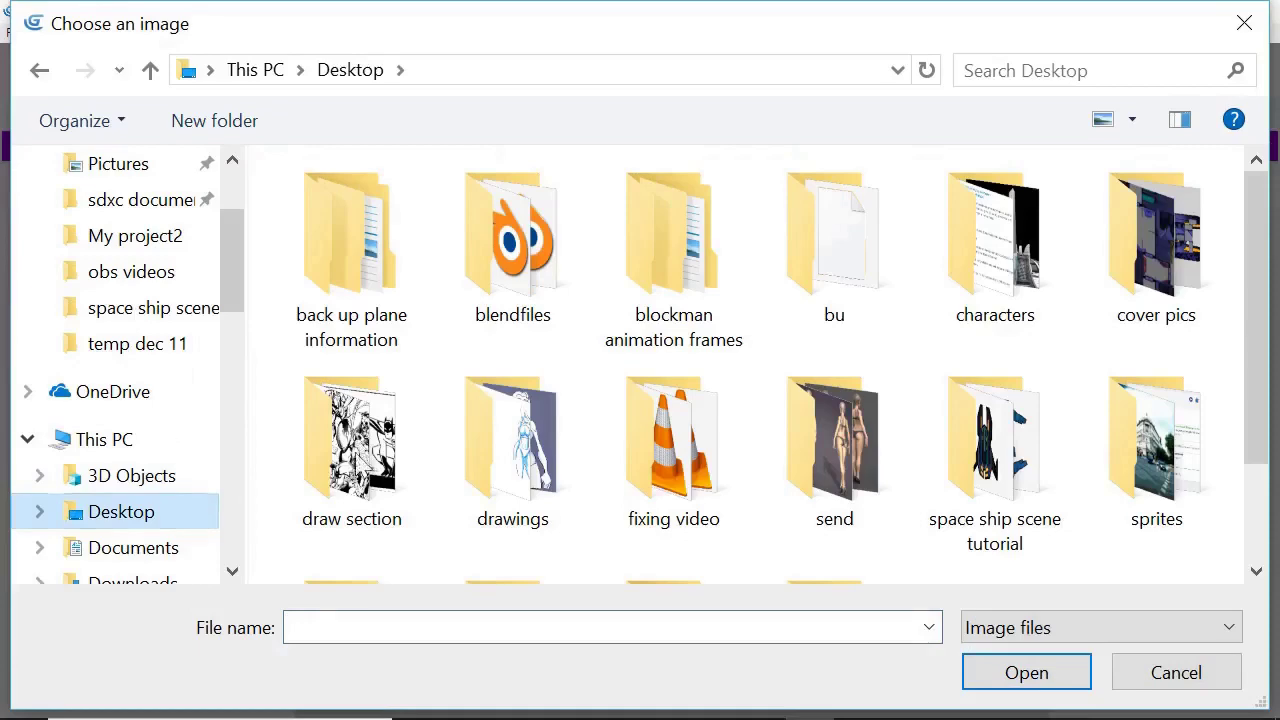
double_click(669, 277)
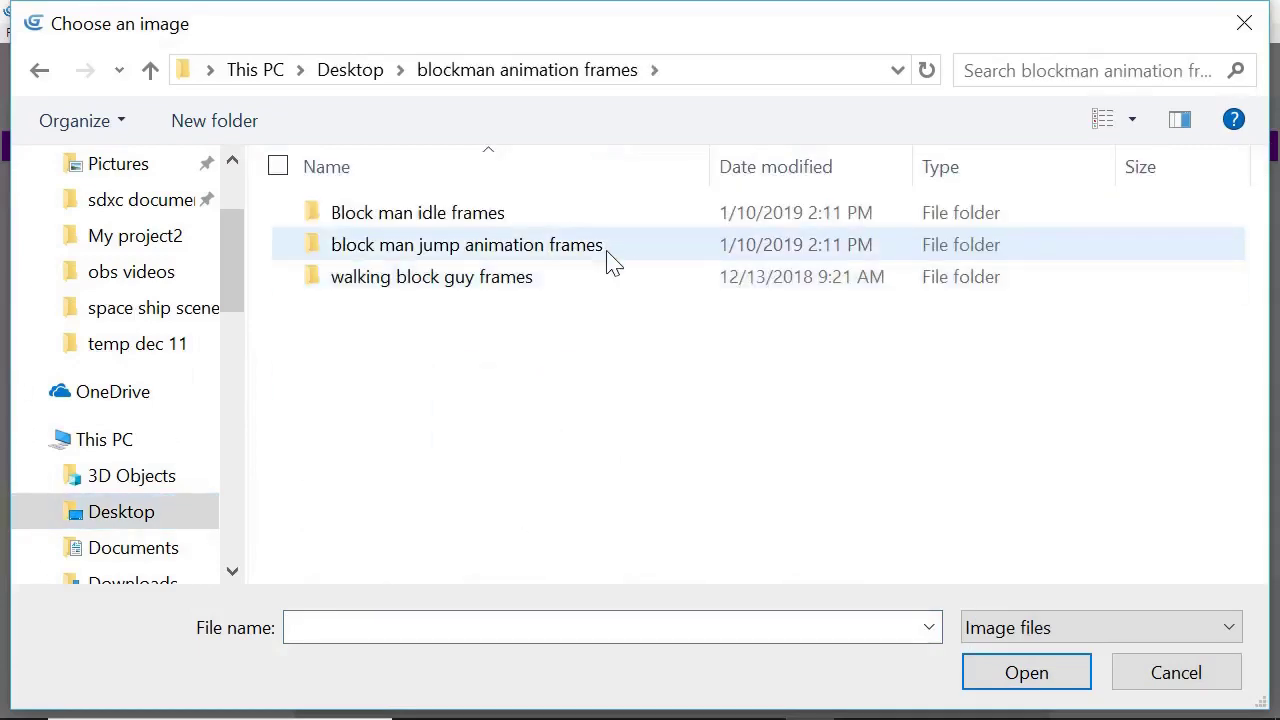
double_click(596, 285)
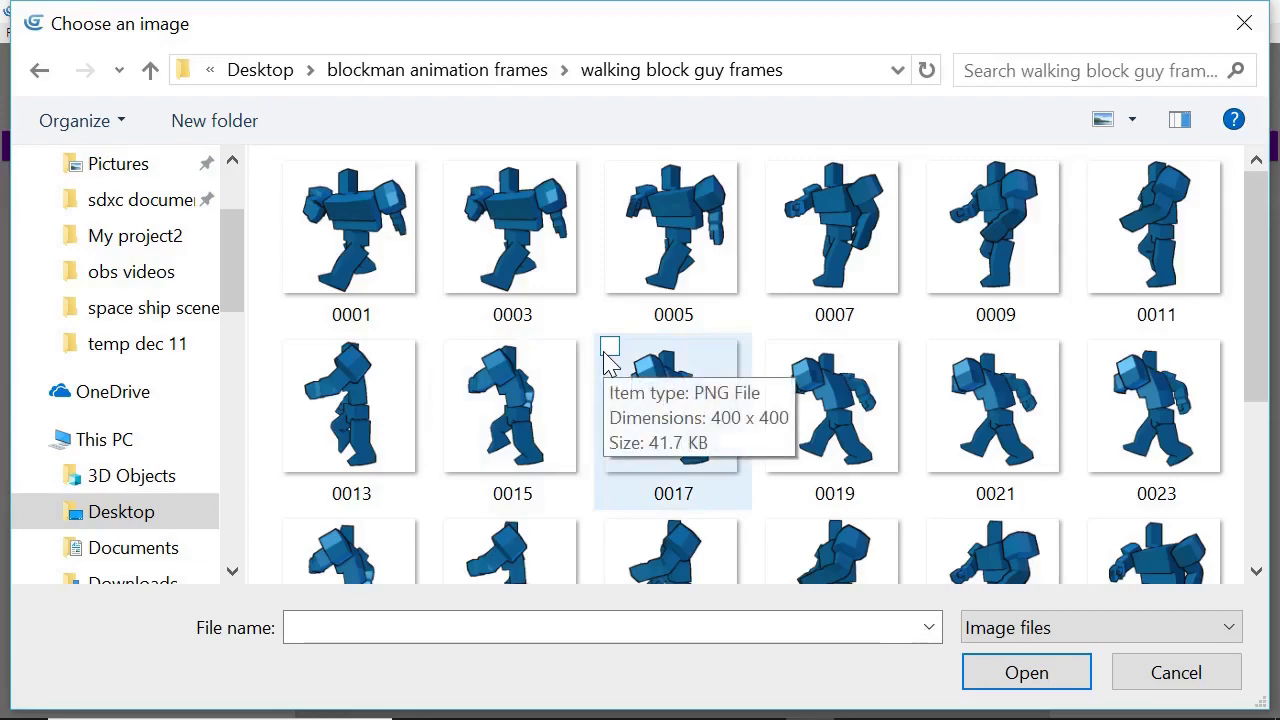
key(ctrl+a)
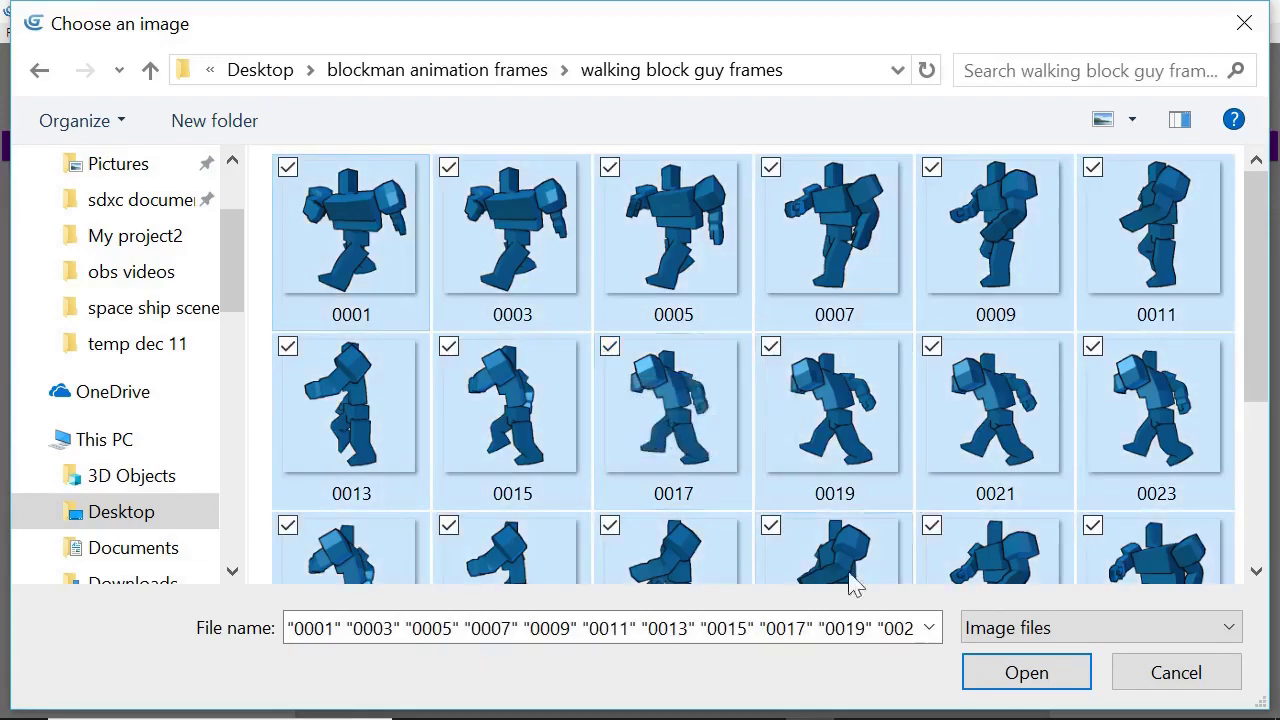
click(996, 677)
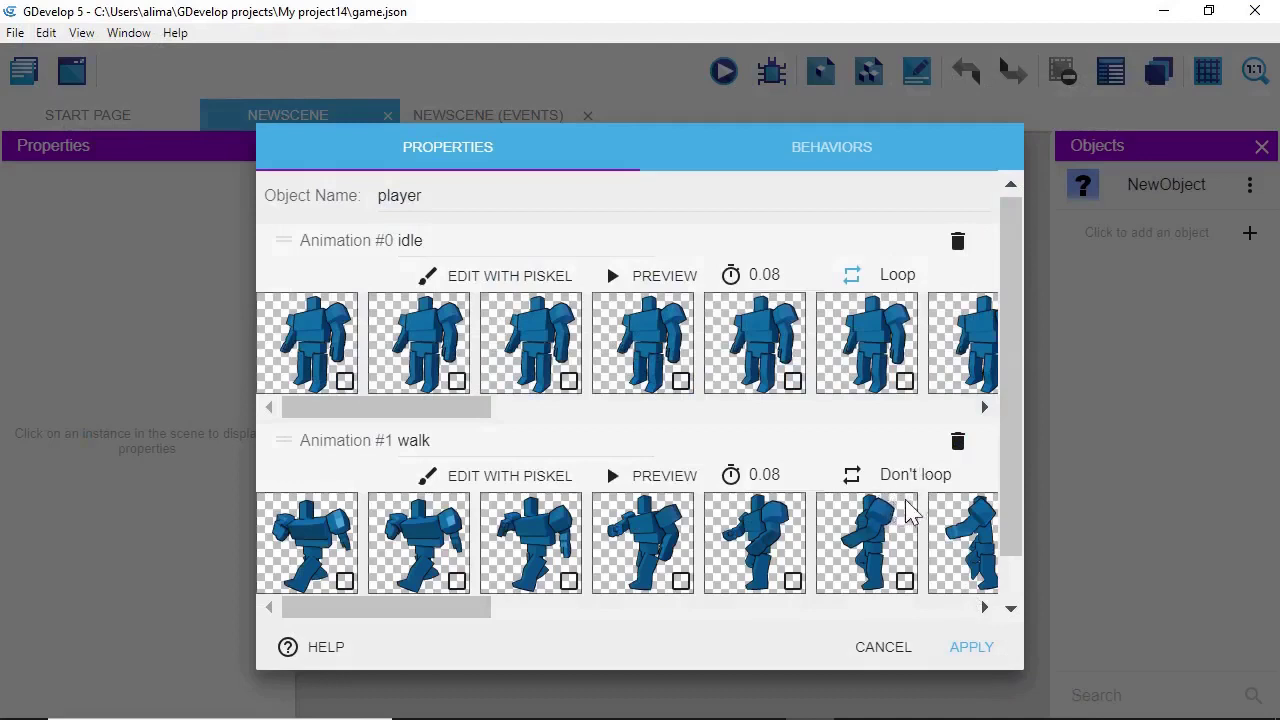
Step: Set the walk animation to loop and check its playback in the animation preview
click(900, 482)
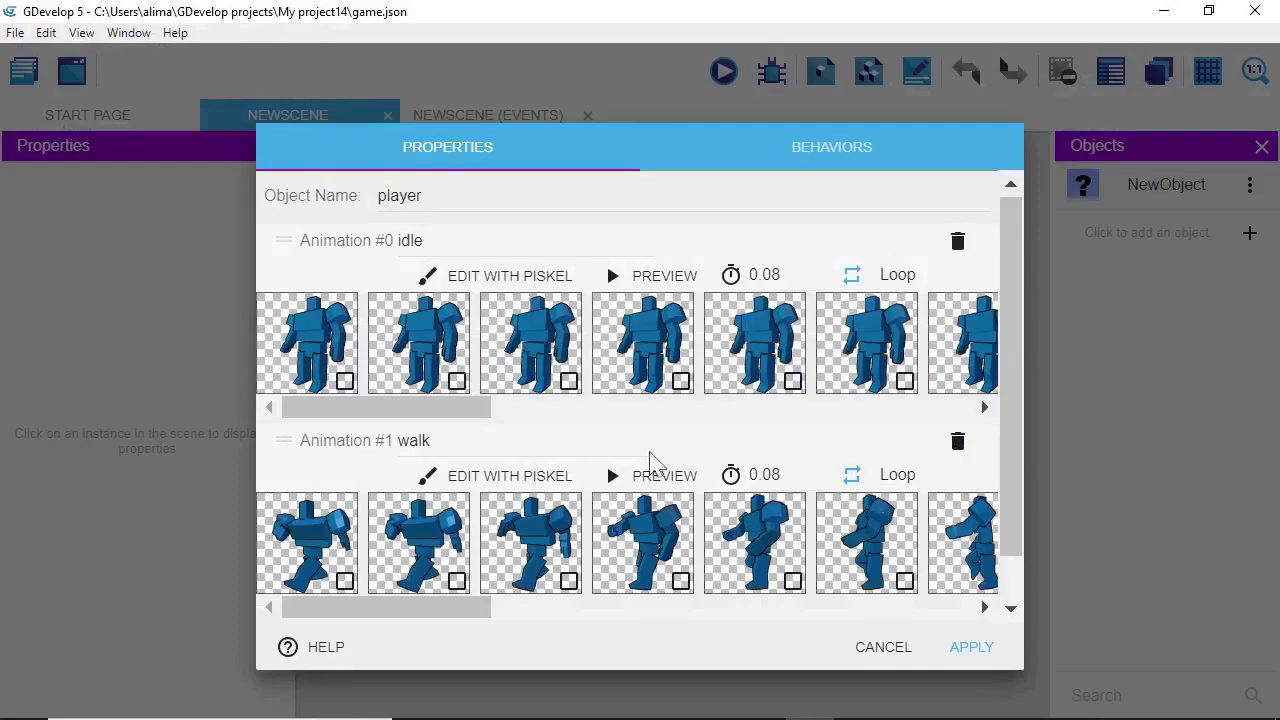
click(614, 478)
scroll(1010, 320, down, 2)
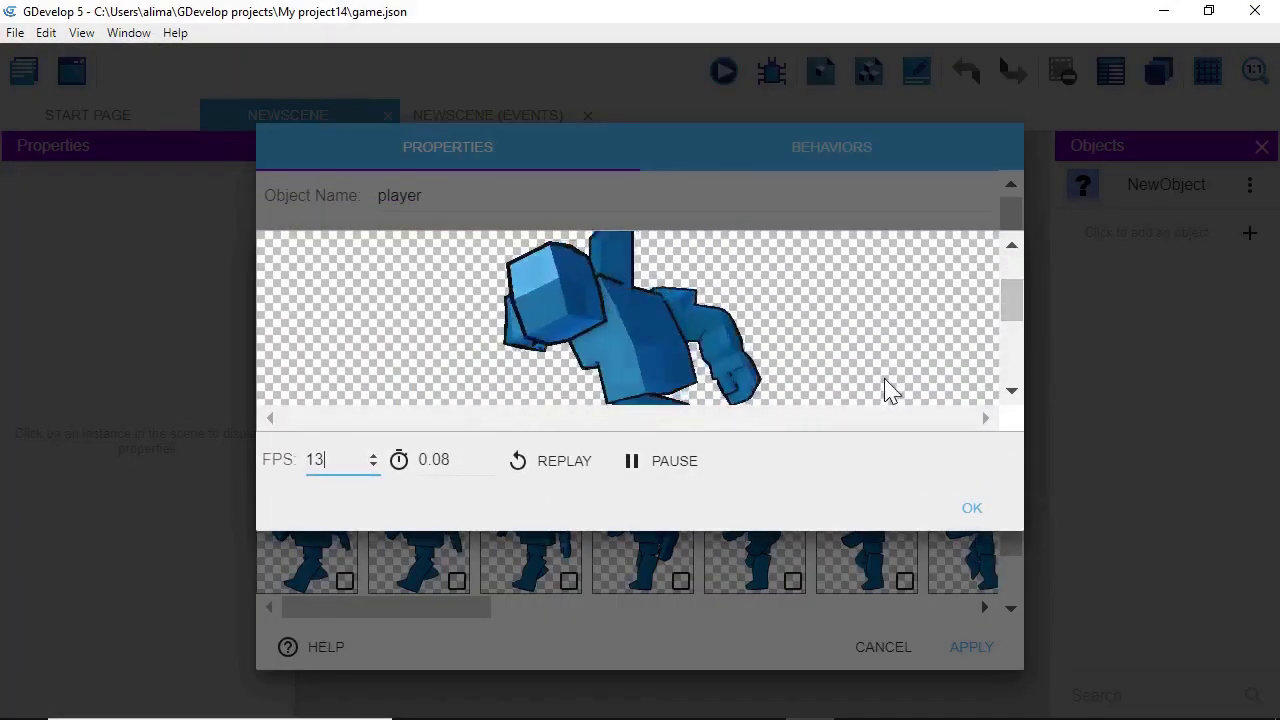
click(972, 507)
Step: Add a third animation to the player object and name it jump
drag(1011, 463, 1015, 540)
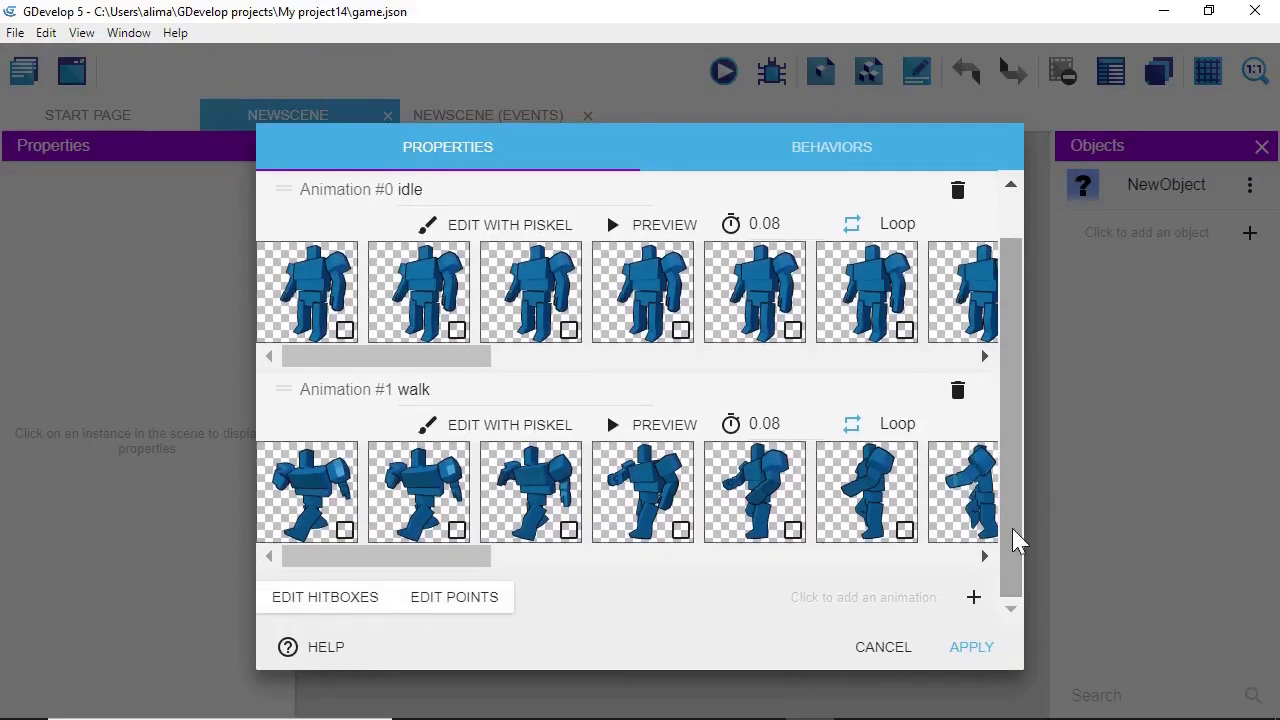
click(972, 597)
drag(1012, 505, 1014, 571)
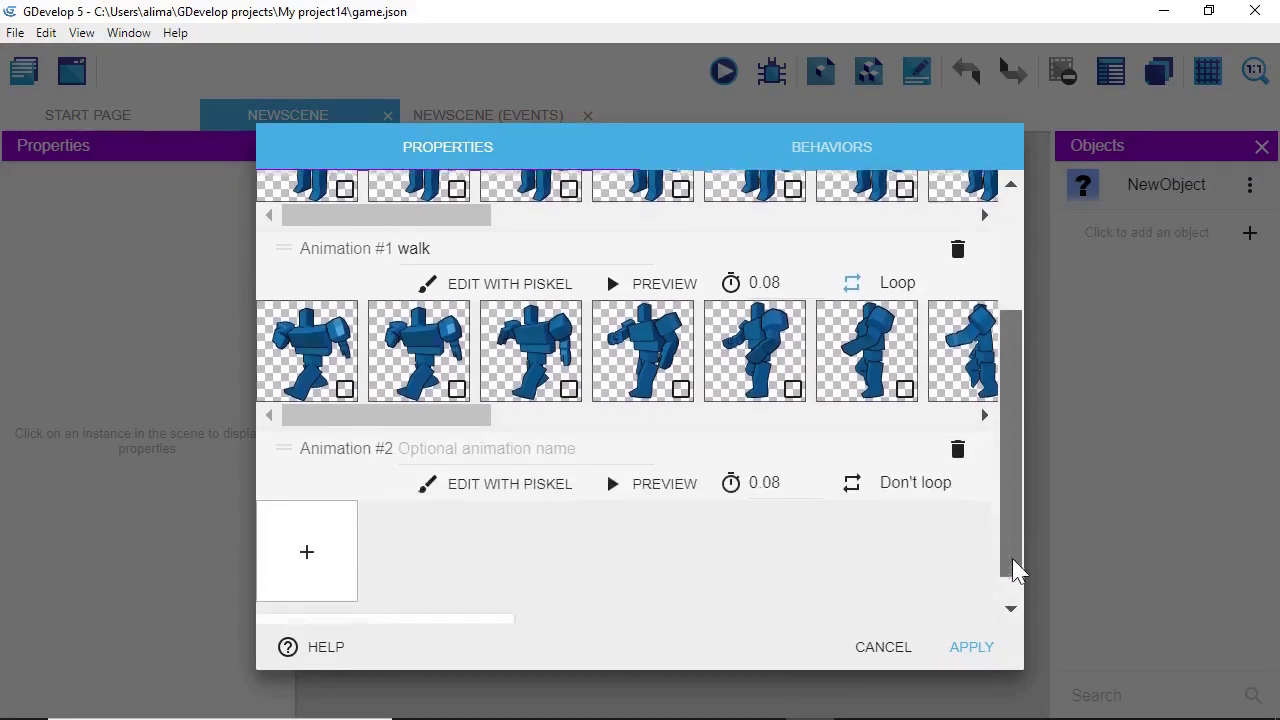
click(405, 445)
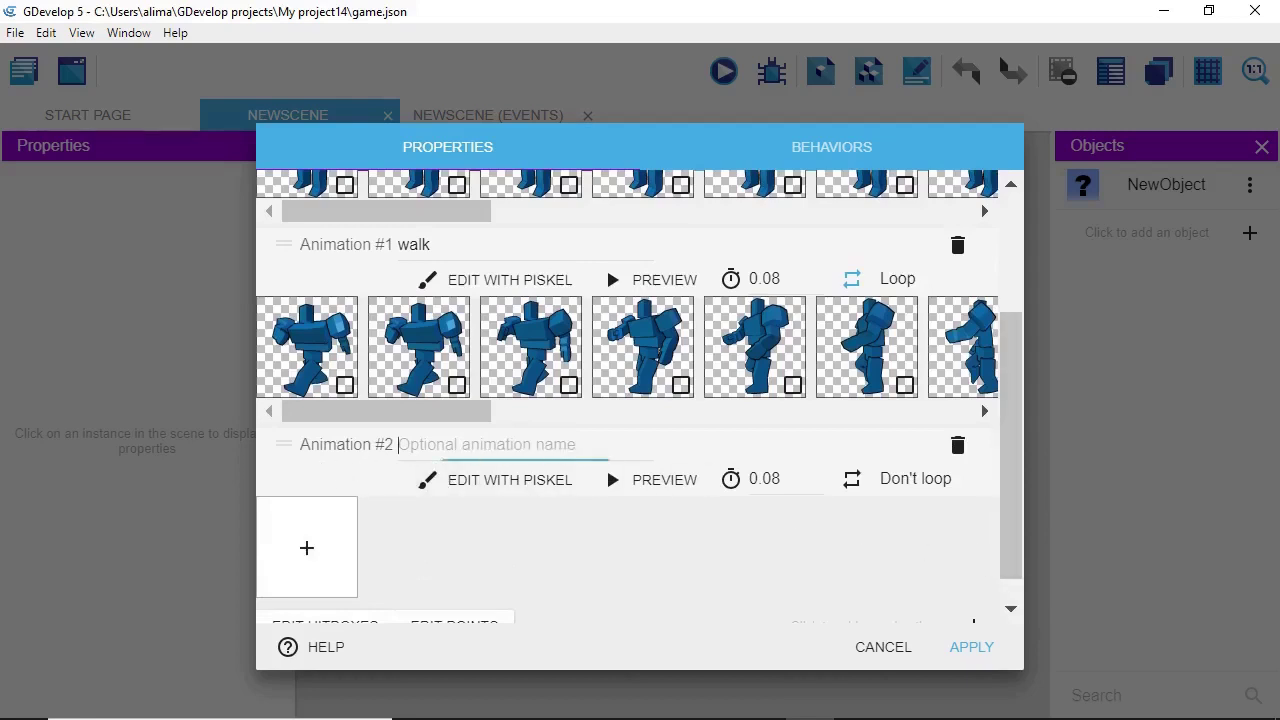
text(jump)
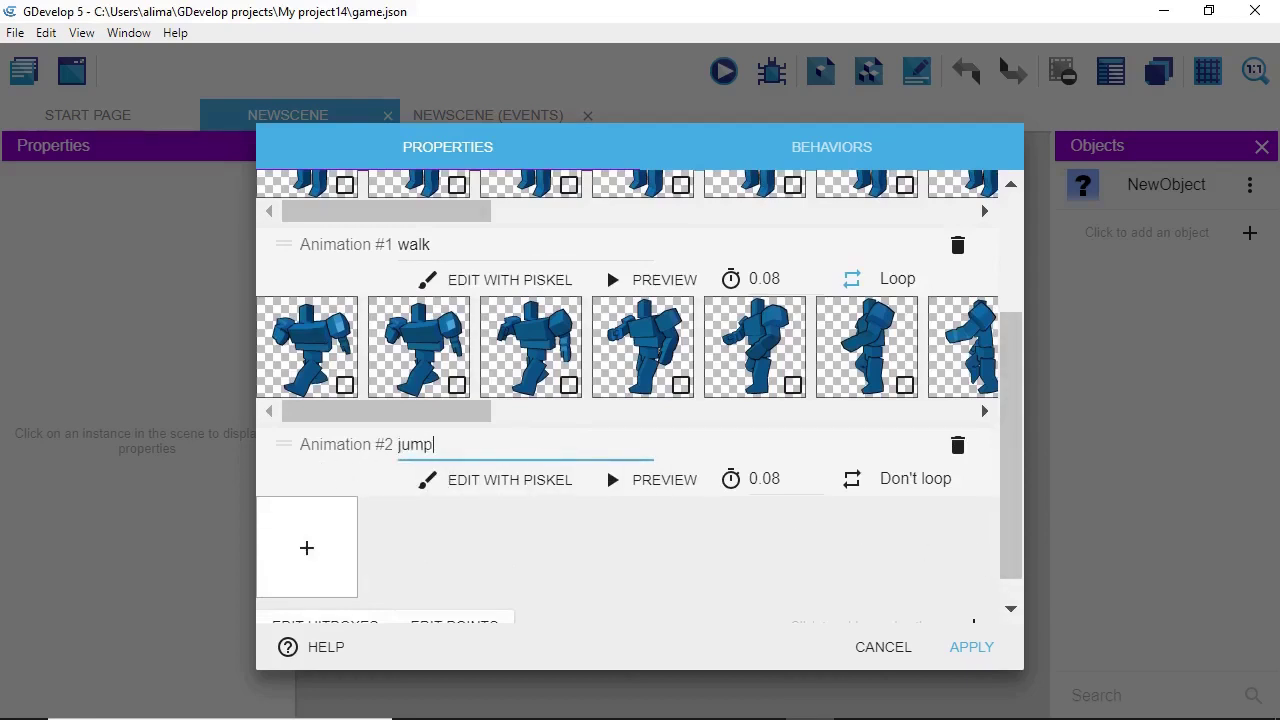
Step: Fill the jump animation with all images from the Desktop folder blockman animation frames\block man jump animation frames
click(307, 551)
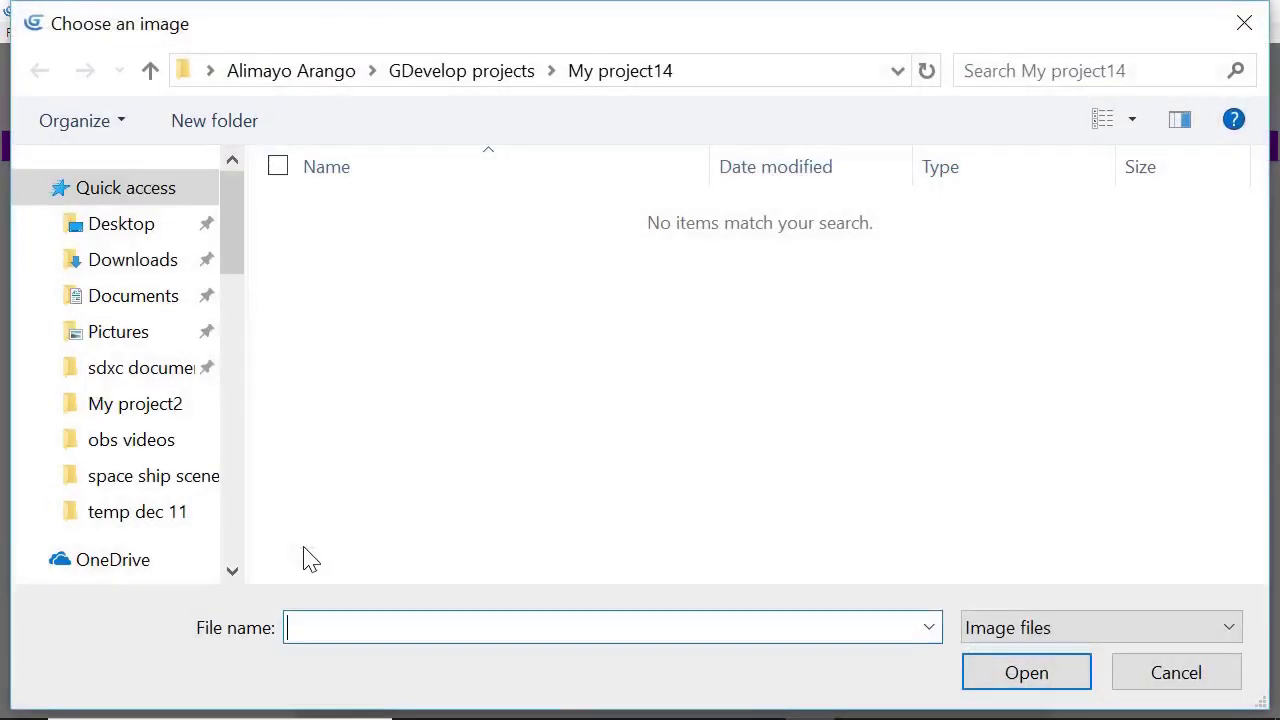
scroll(197, 500, down, 1)
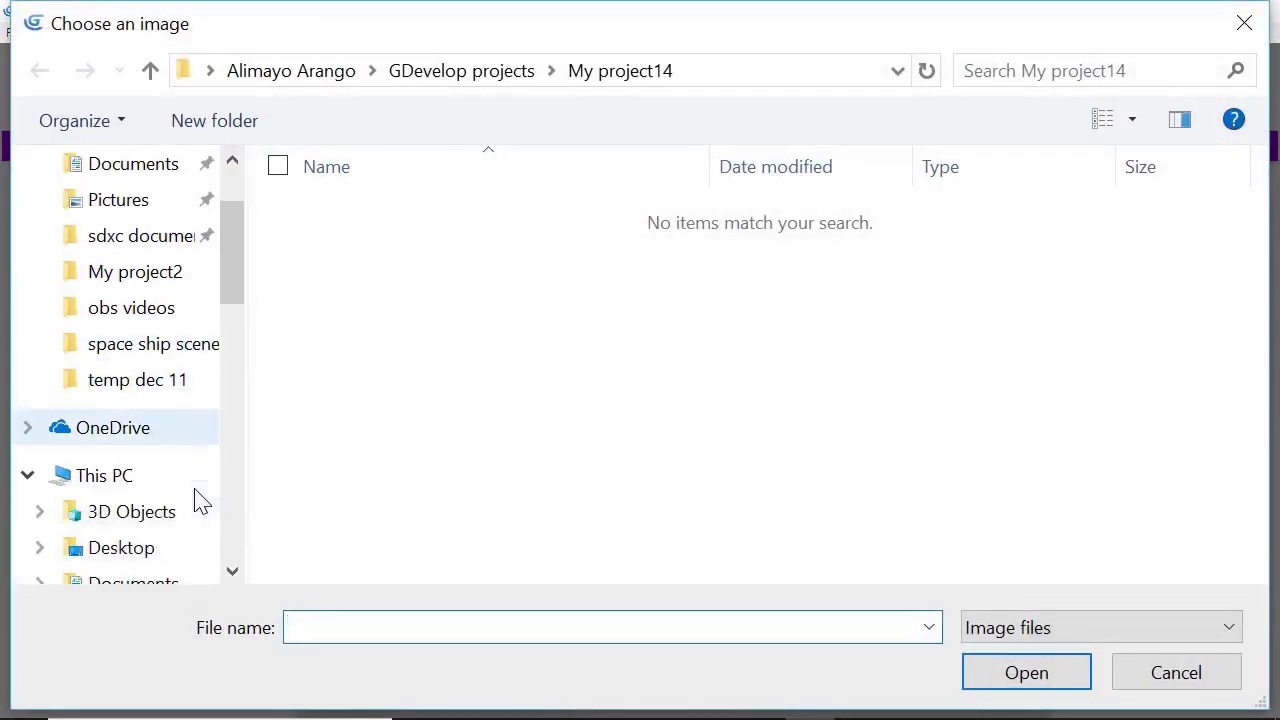
click(180, 550)
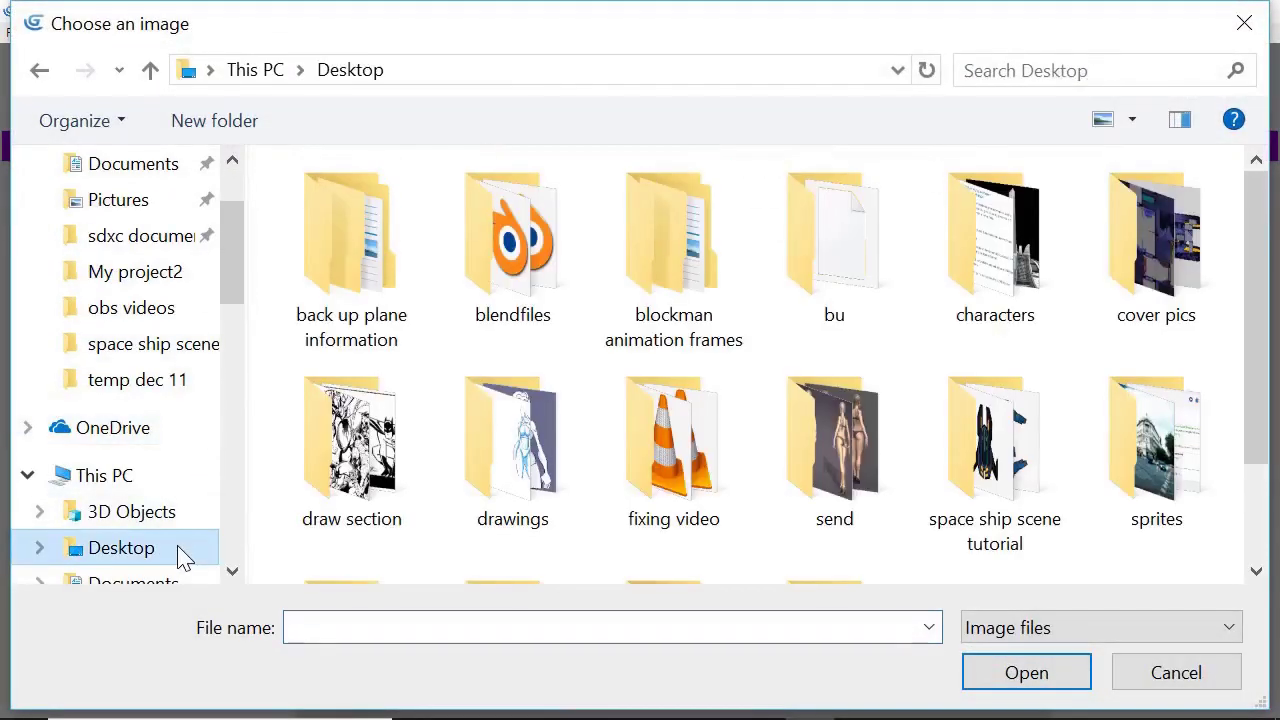
double_click(700, 266)
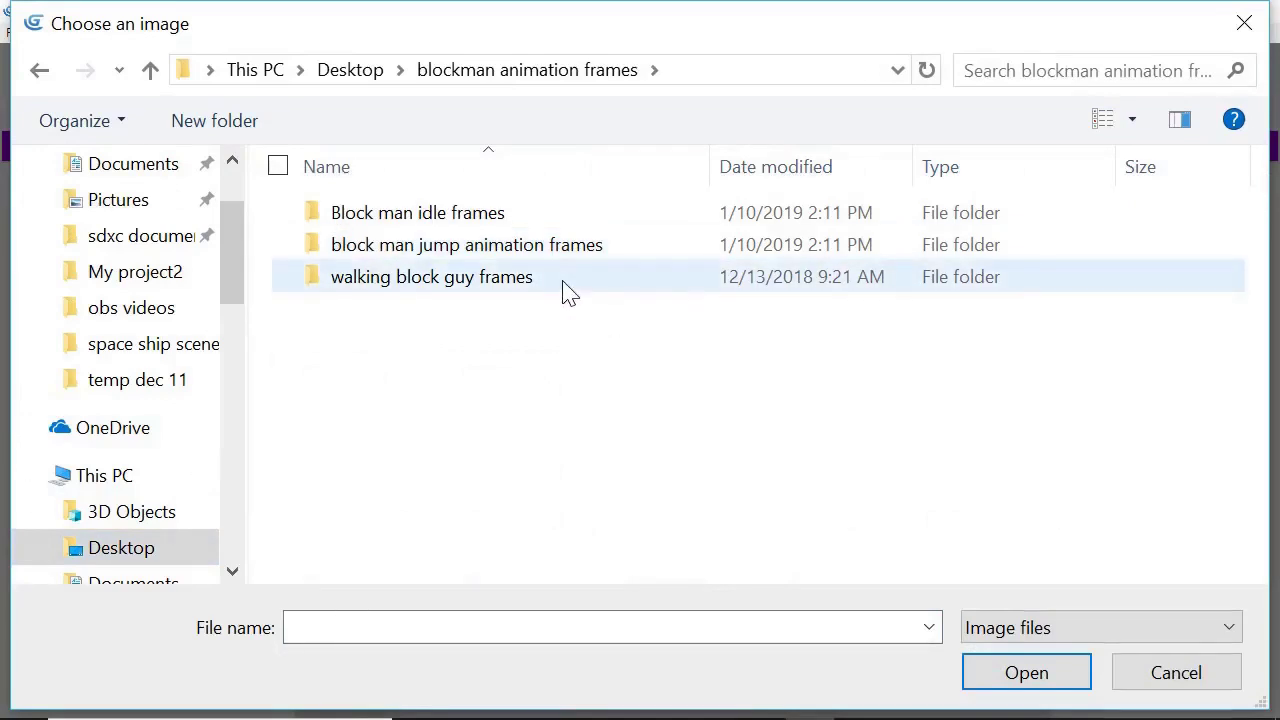
double_click(649, 254)
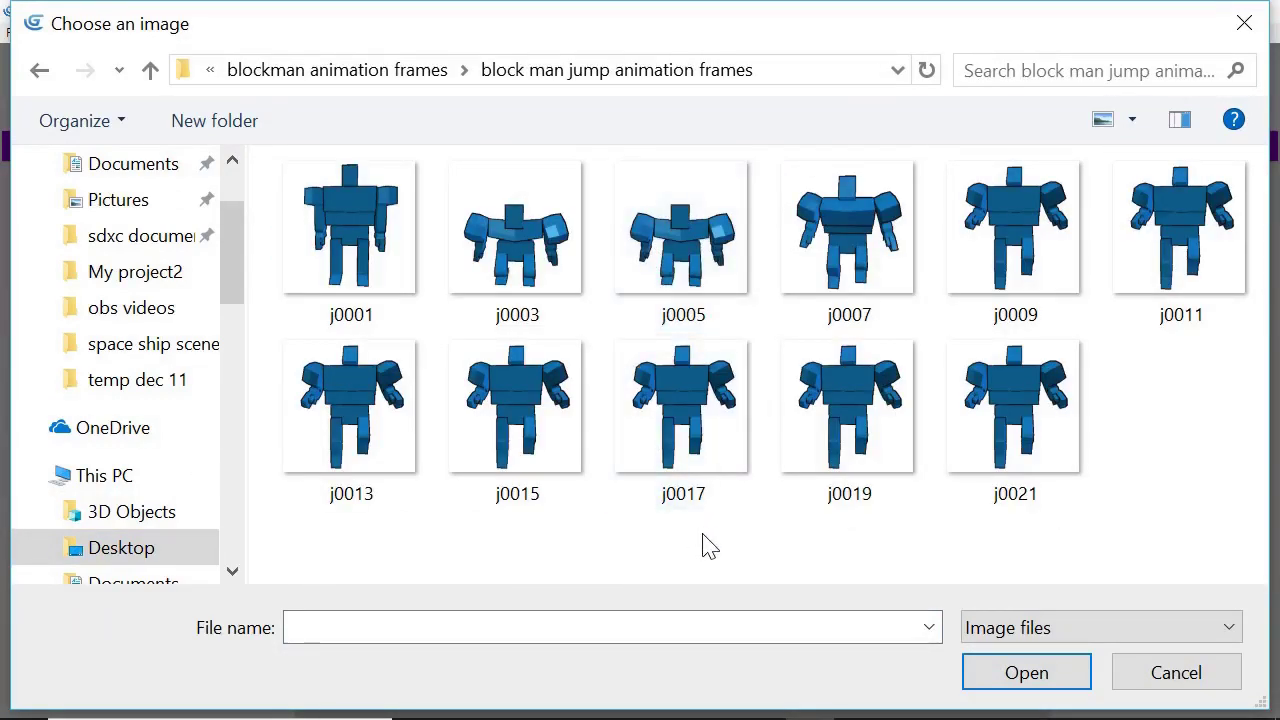
key(ctrl+a)
click(980, 688)
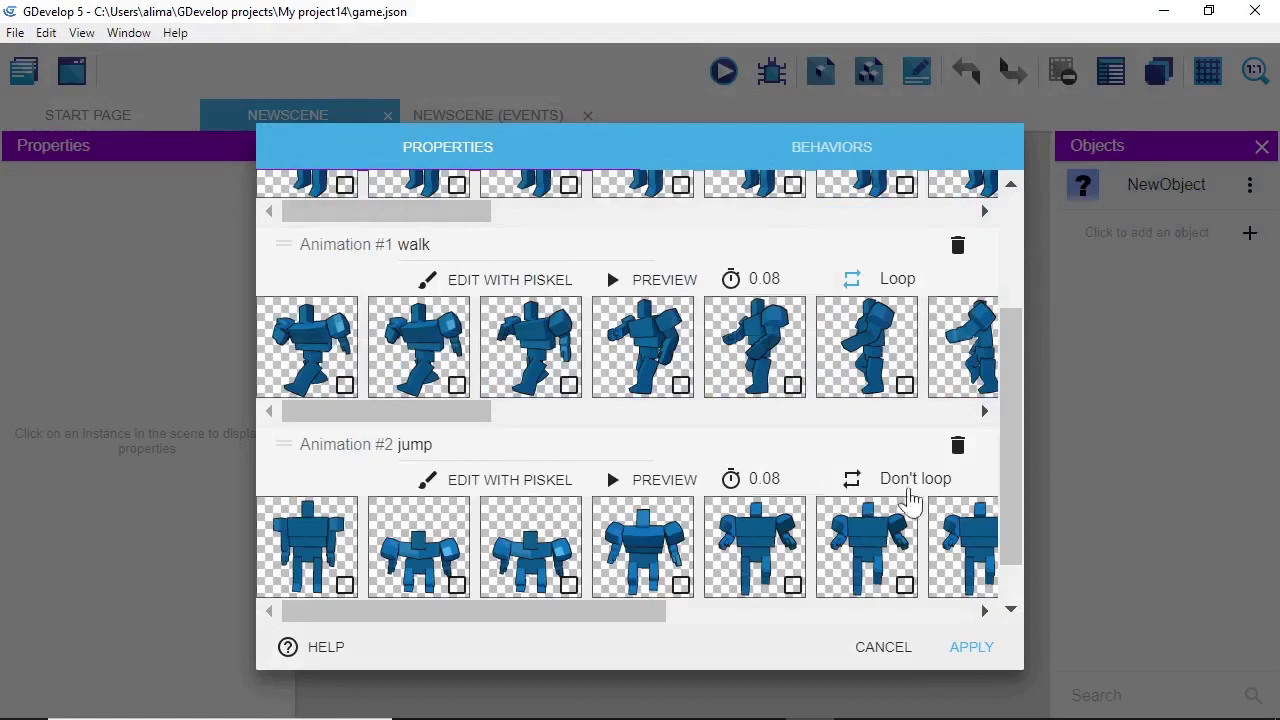
Step: Replay the jump animation in the preview to check it, and apply the player's animation setup
click(652, 481)
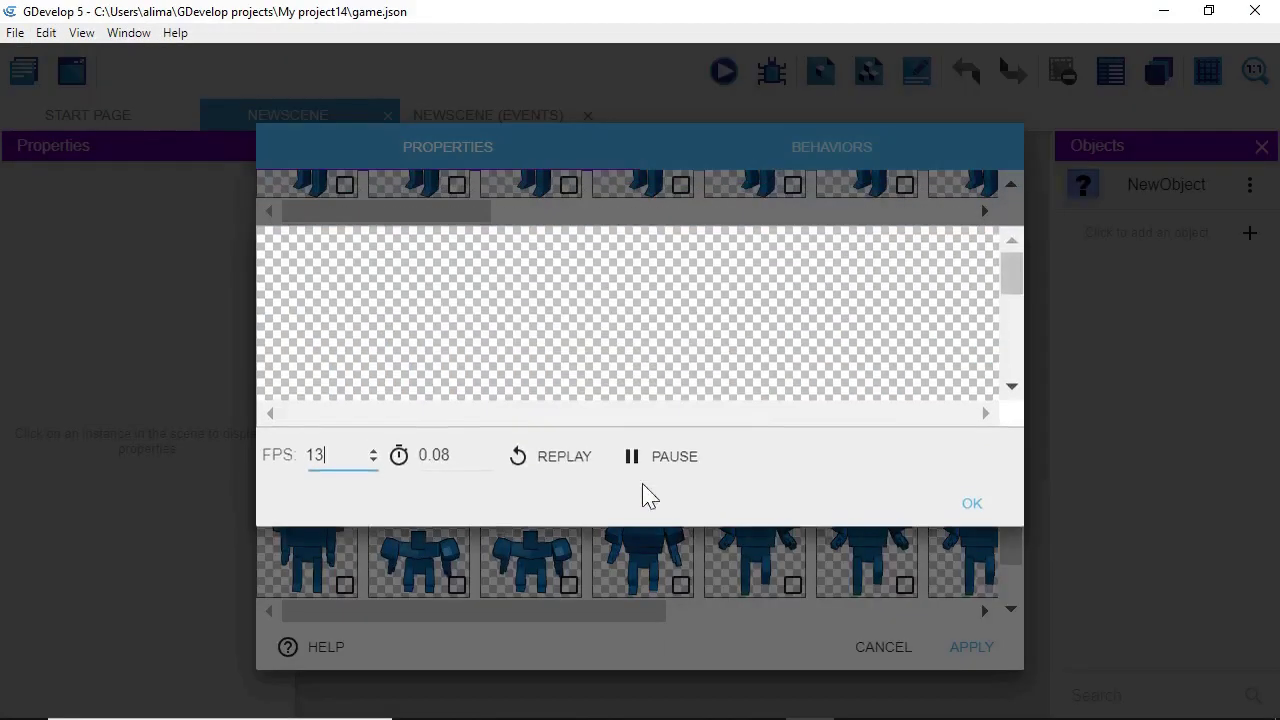
drag(1010, 295, 1009, 323)
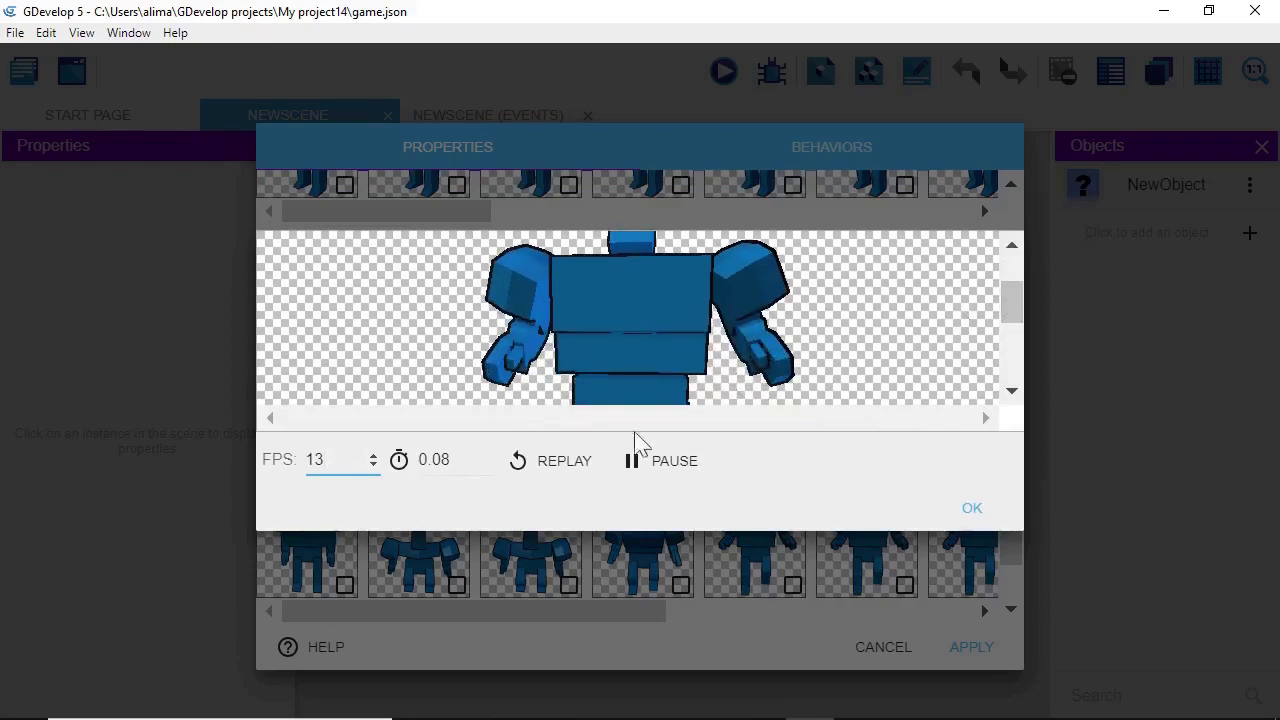
click(578, 468)
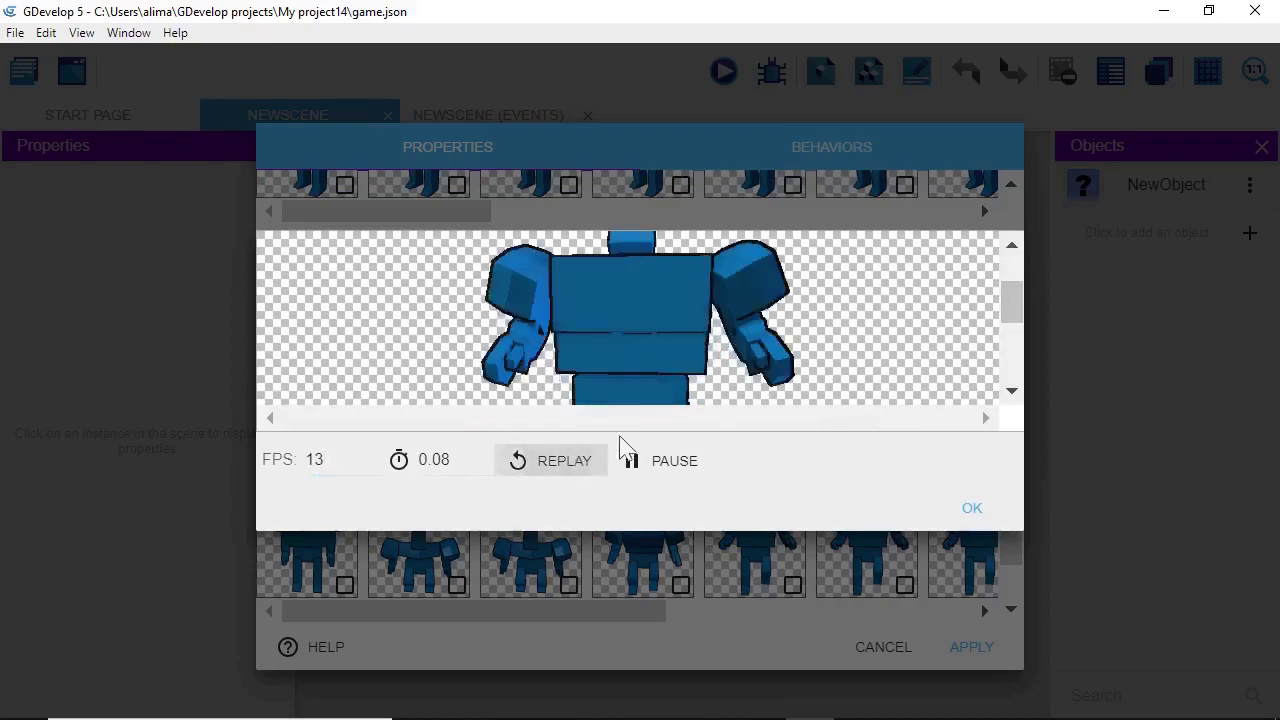
click(968, 512)
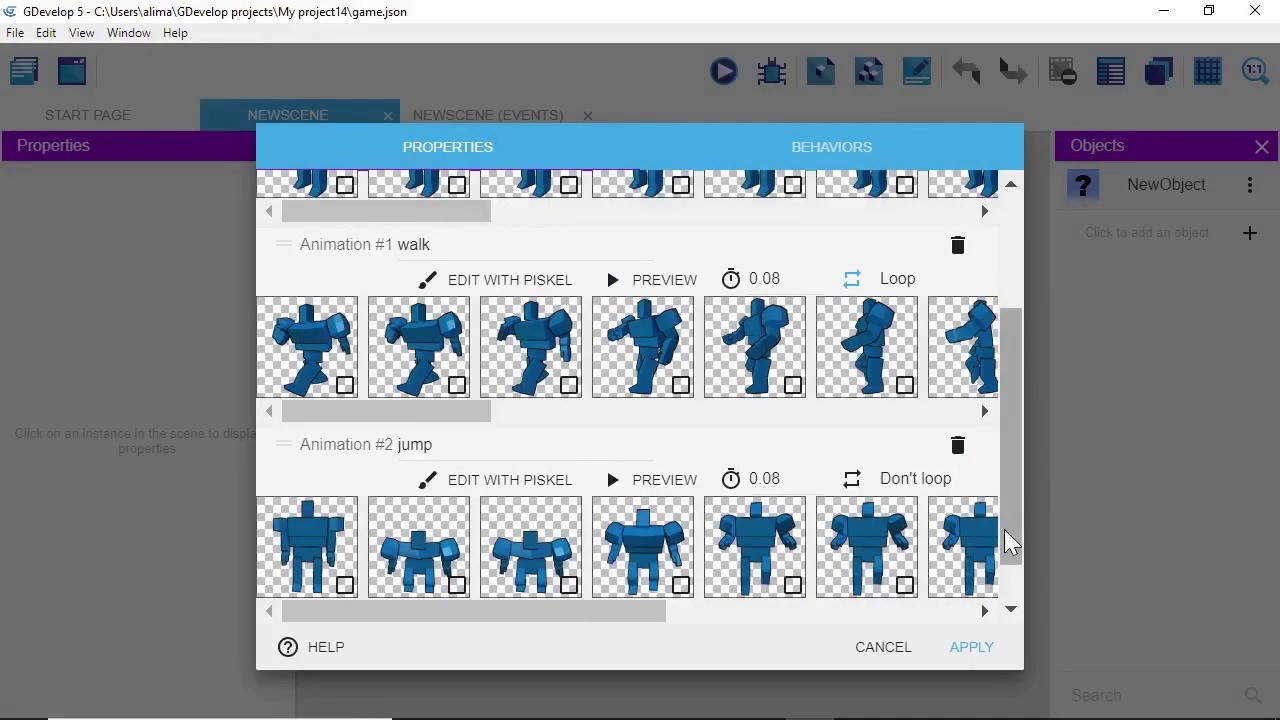
drag(1006, 543, 1006, 586)
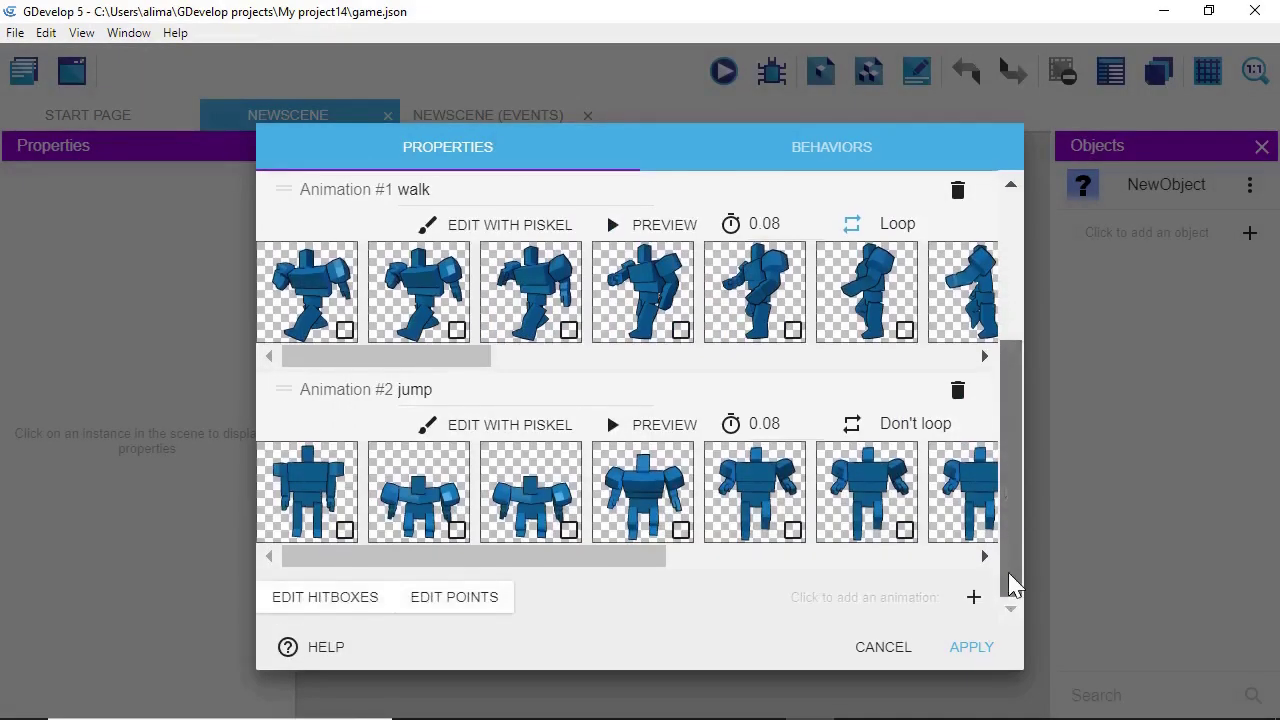
click(955, 648)
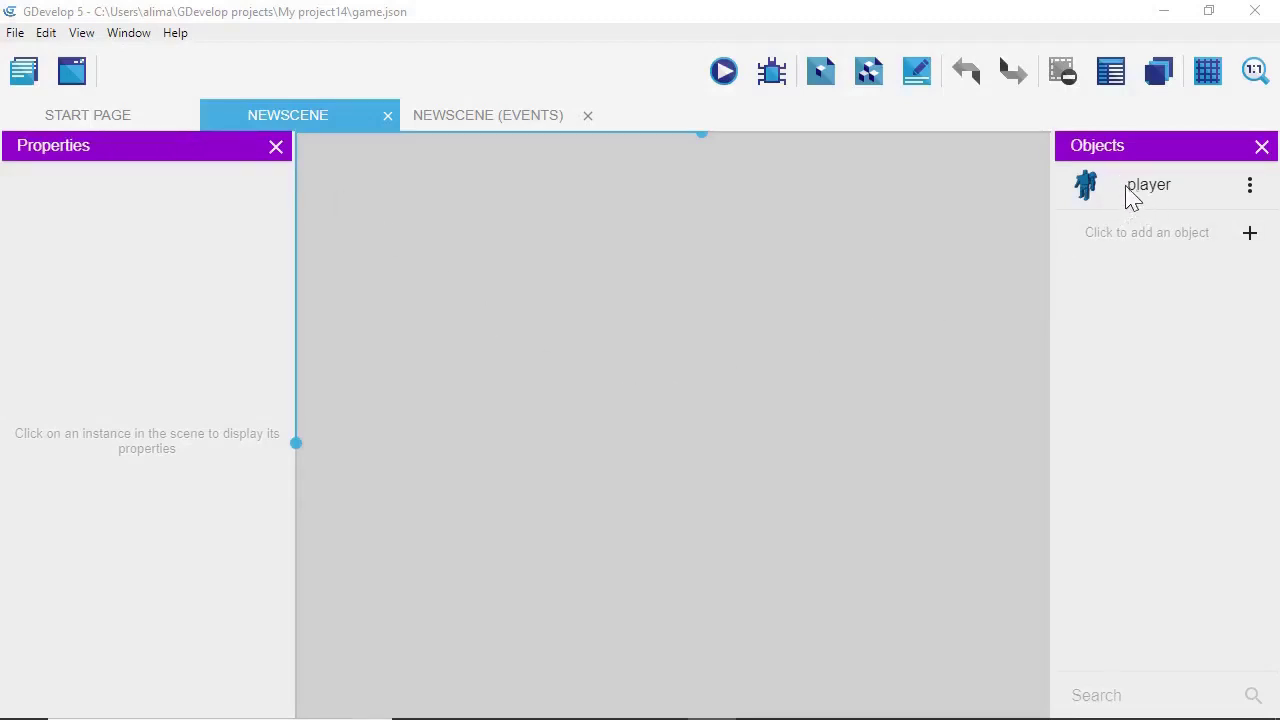
Step: Add the Platformer character behavior to the player with its default settings and apply it
double_click(1209, 186)
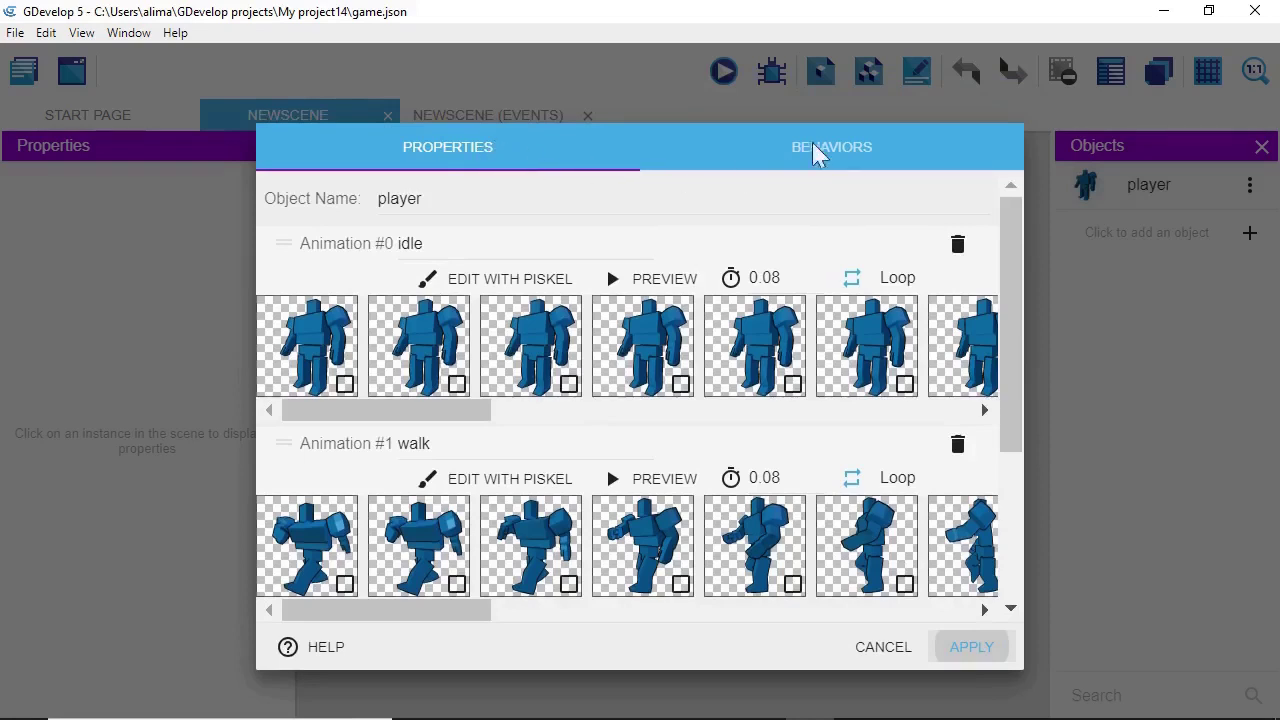
click(866, 158)
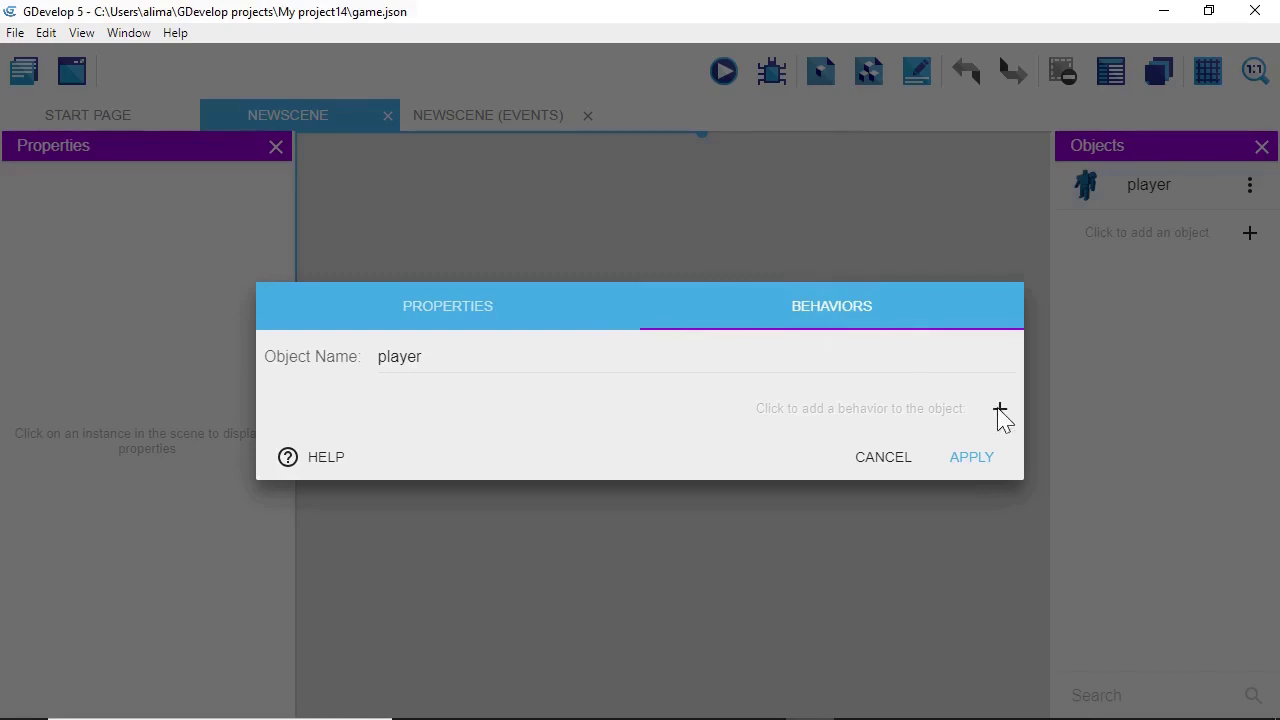
click(999, 408)
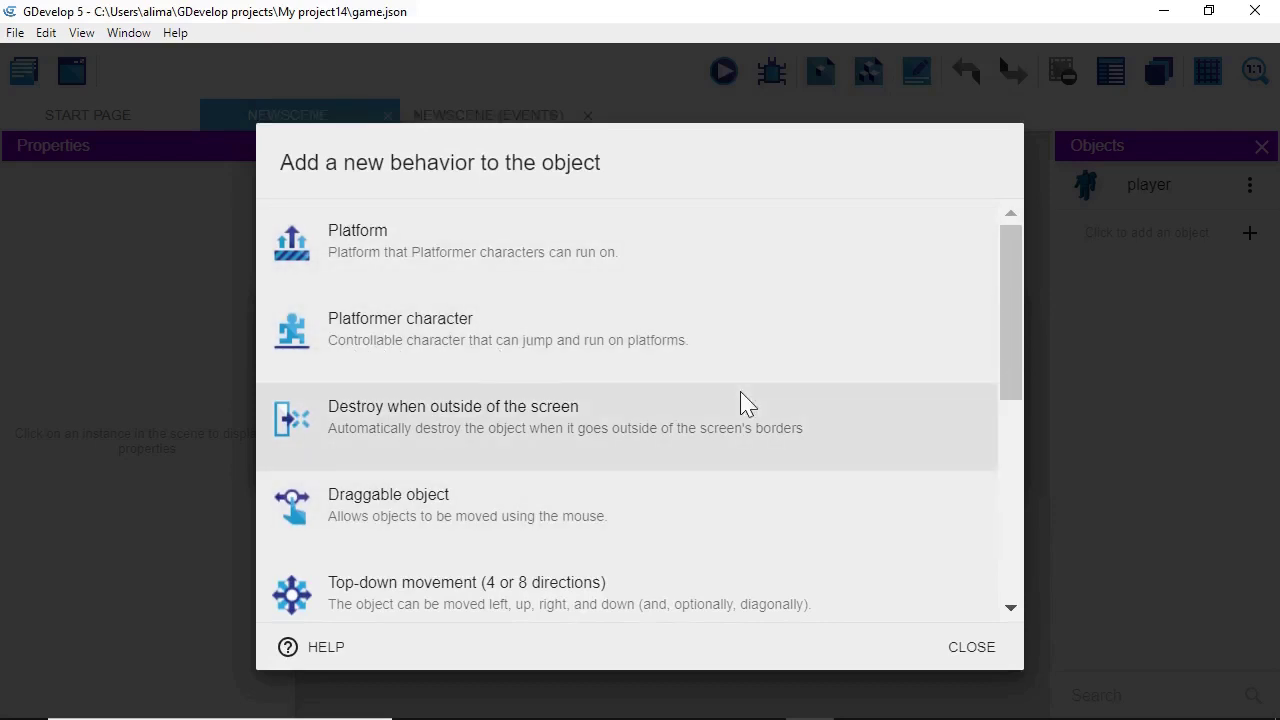
click(810, 370)
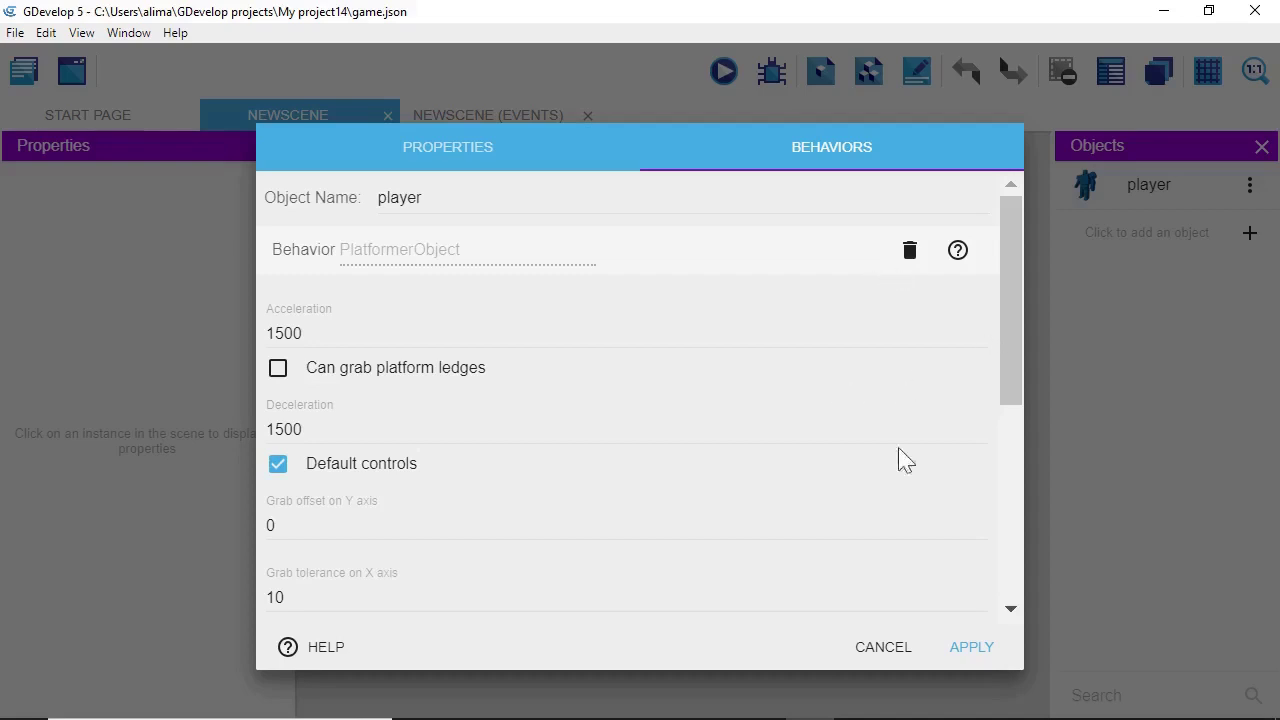
drag(1020, 362, 1013, 575)
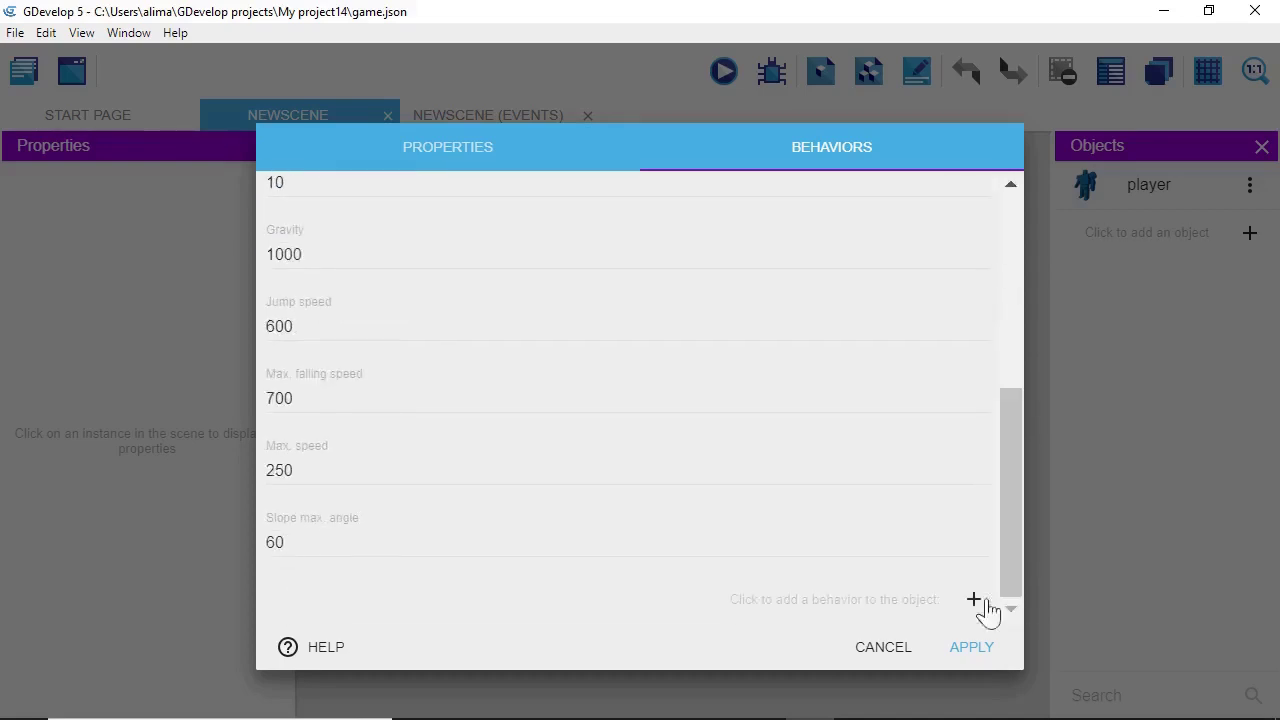
click(966, 652)
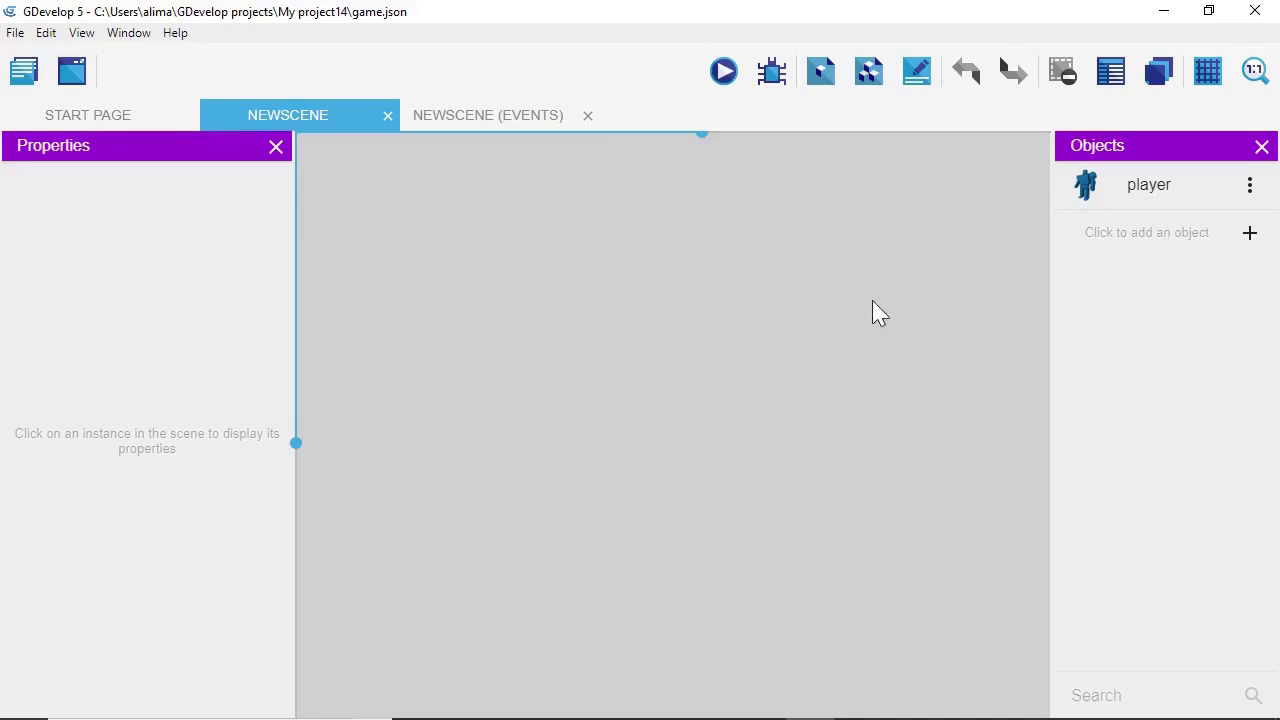
Step: Place an instance of the player object in the scene, near the middle of the visible canvas
click(1086, 200)
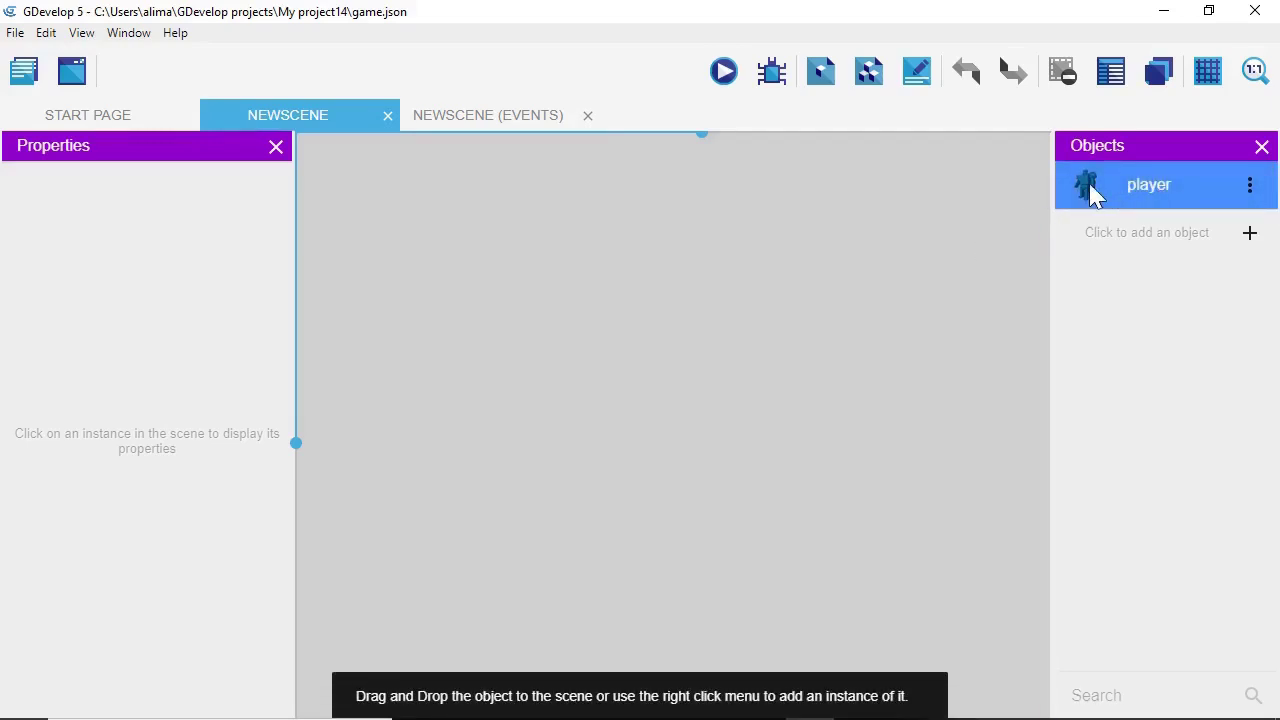
drag(1093, 190, 509, 371)
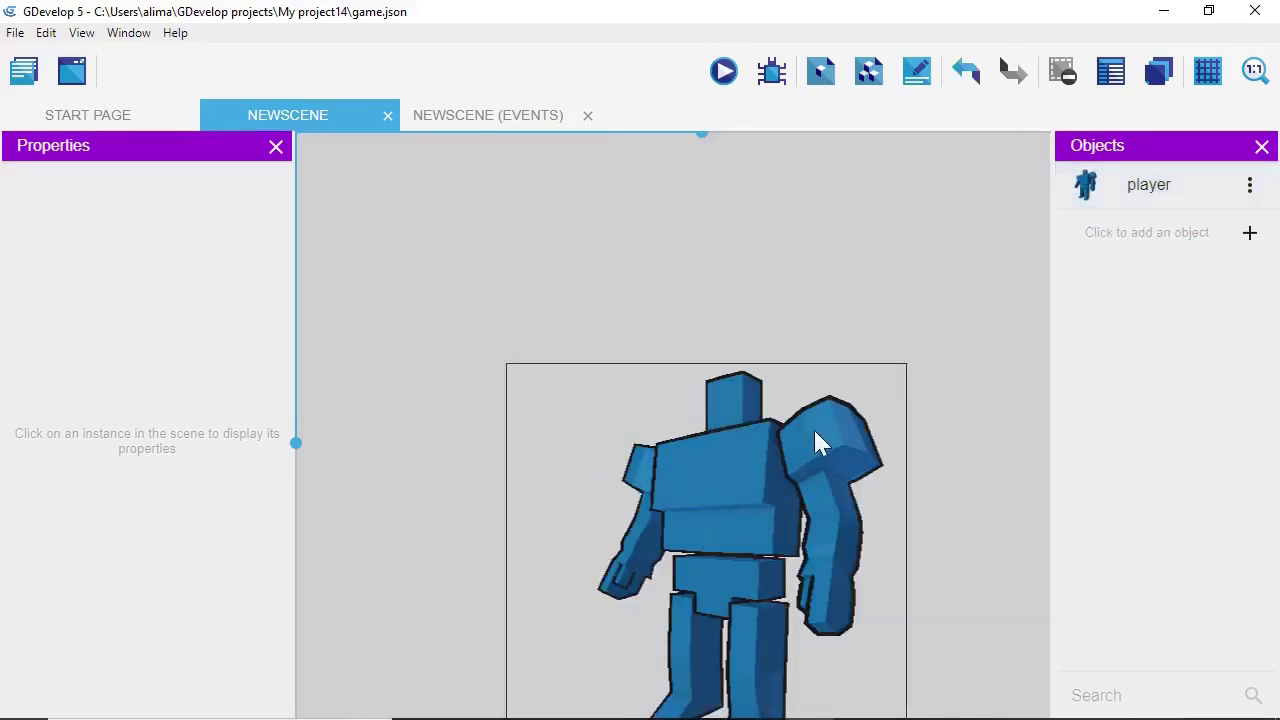
Step: Shrink the player instance to about 97 by 97 and move it to about X 513, Y 147
scroll(875, 450, down, 5)
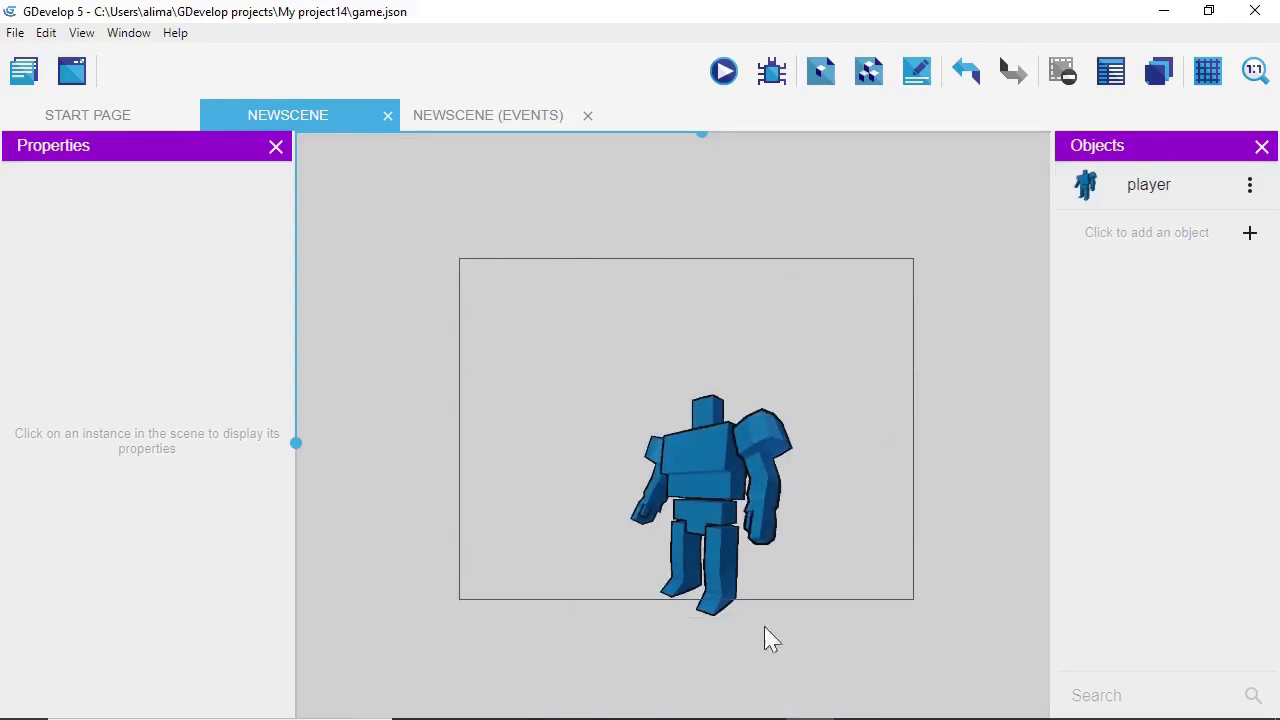
click(766, 505)
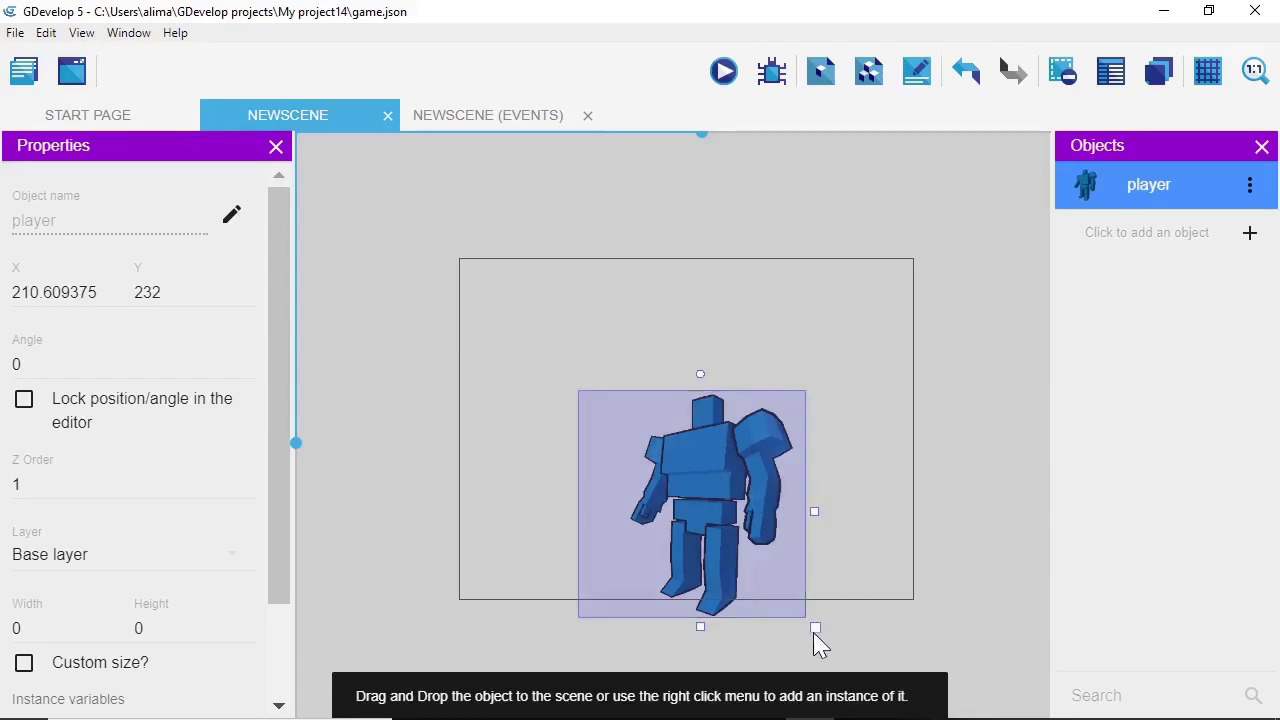
drag(814, 627, 676, 470)
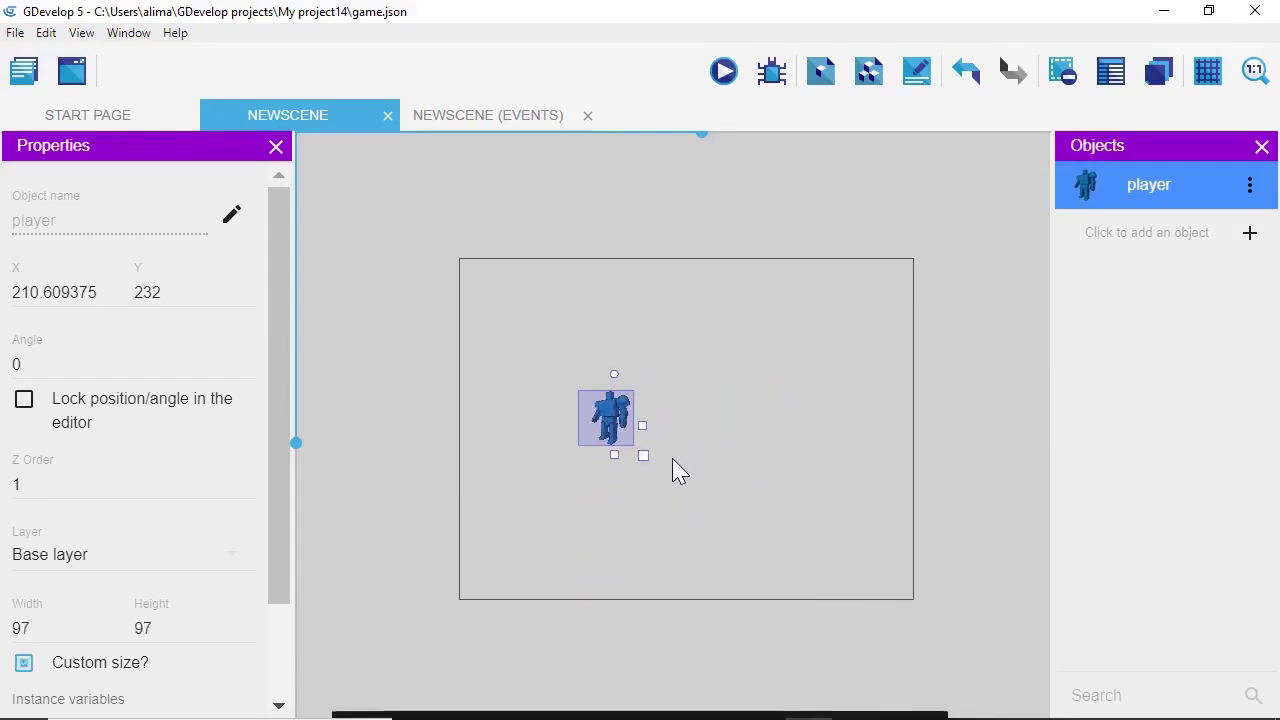
drag(620, 429, 796, 367)
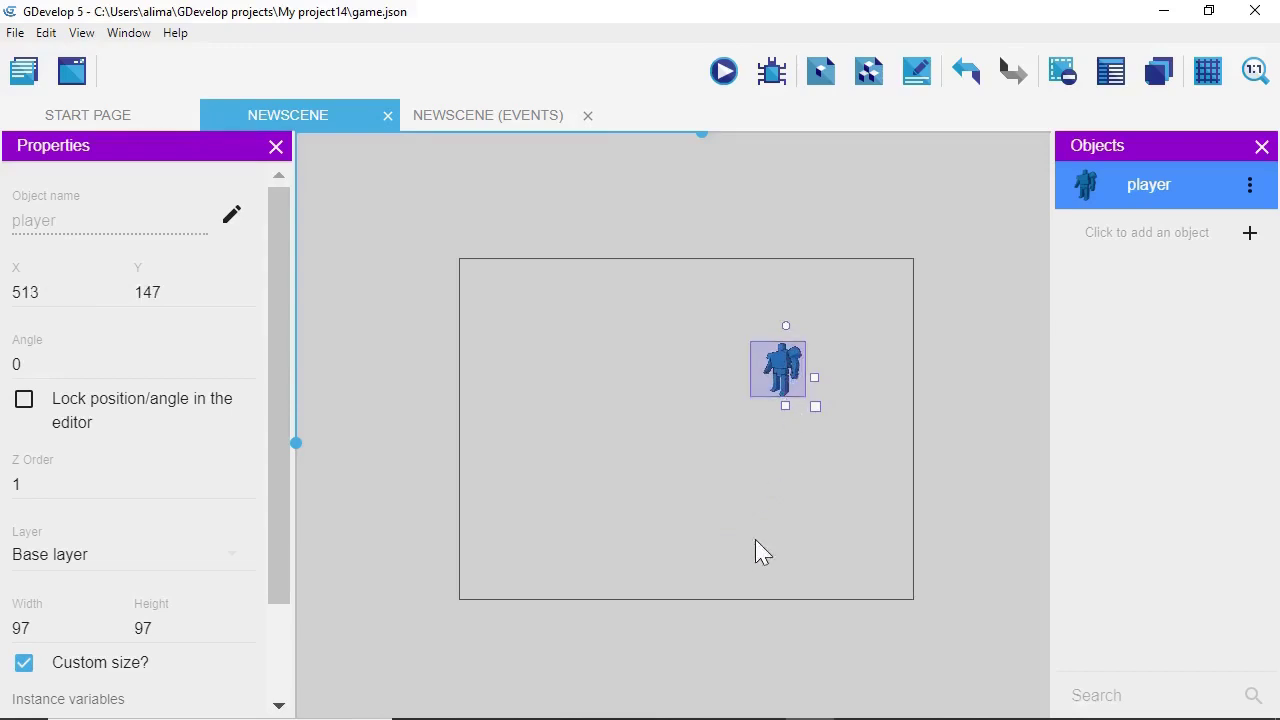
click(423, 529)
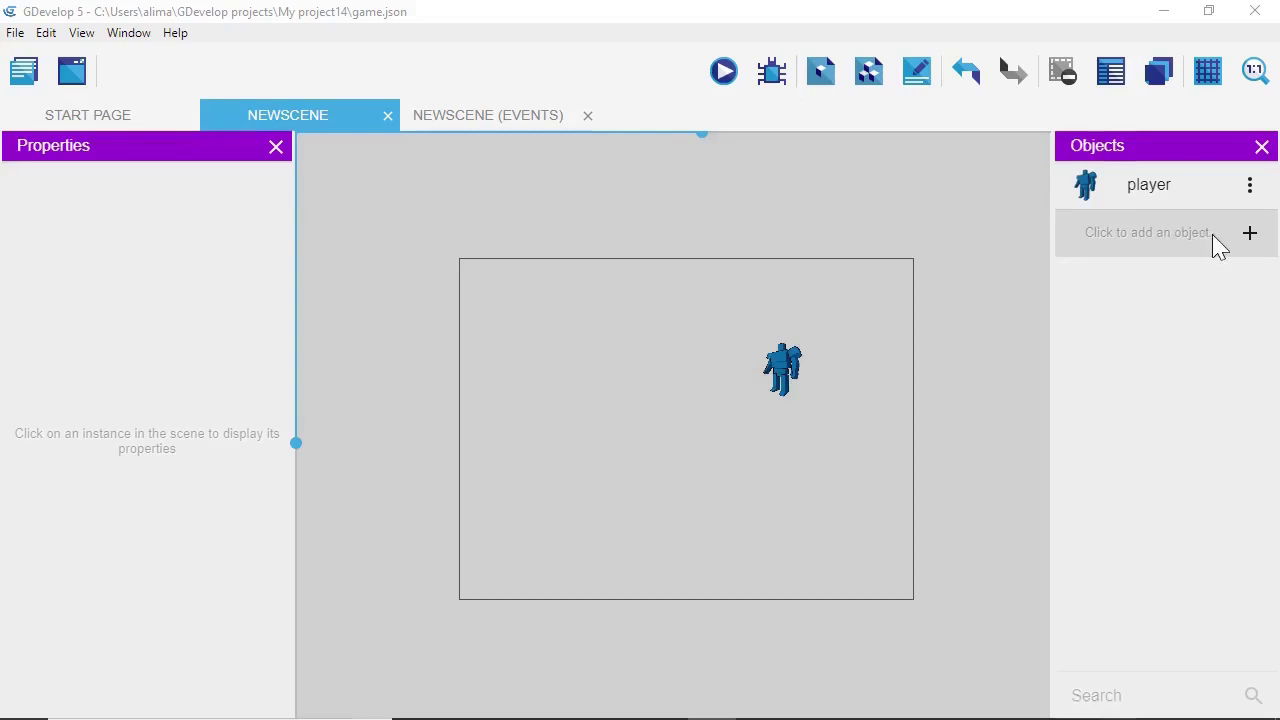
Step: Add a new Sprite object named ground
click(1250, 233)
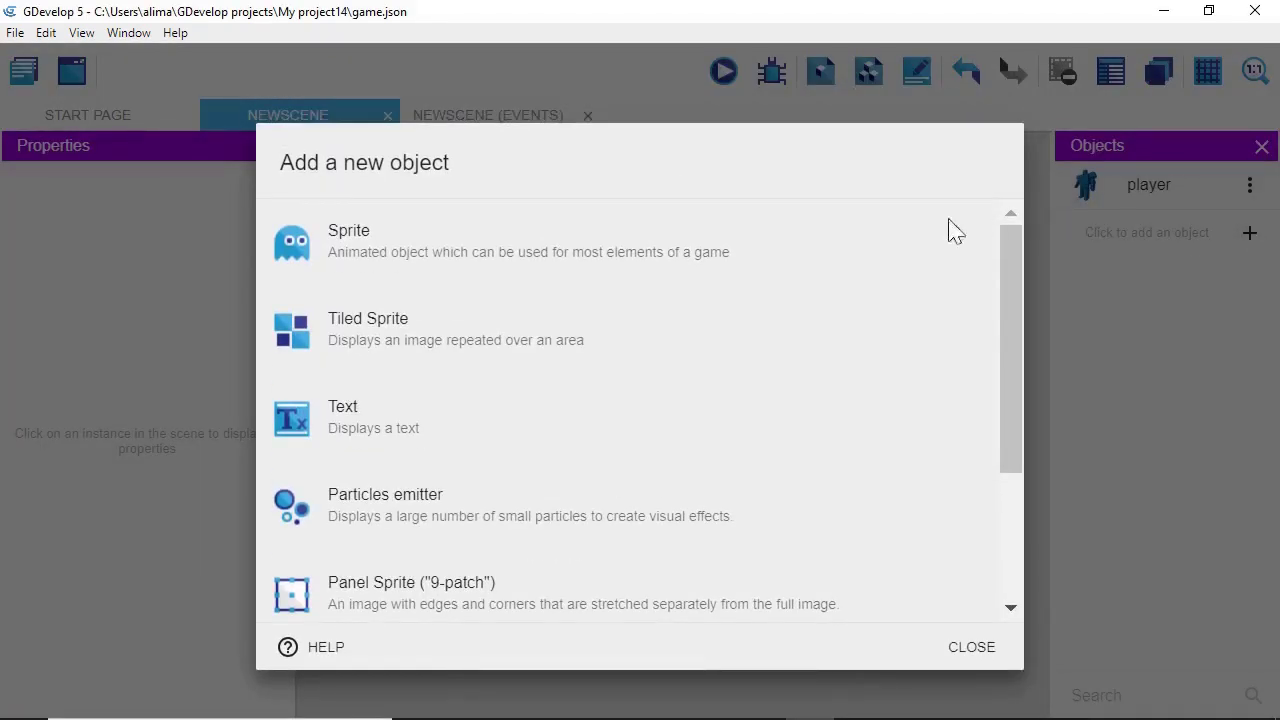
click(843, 251)
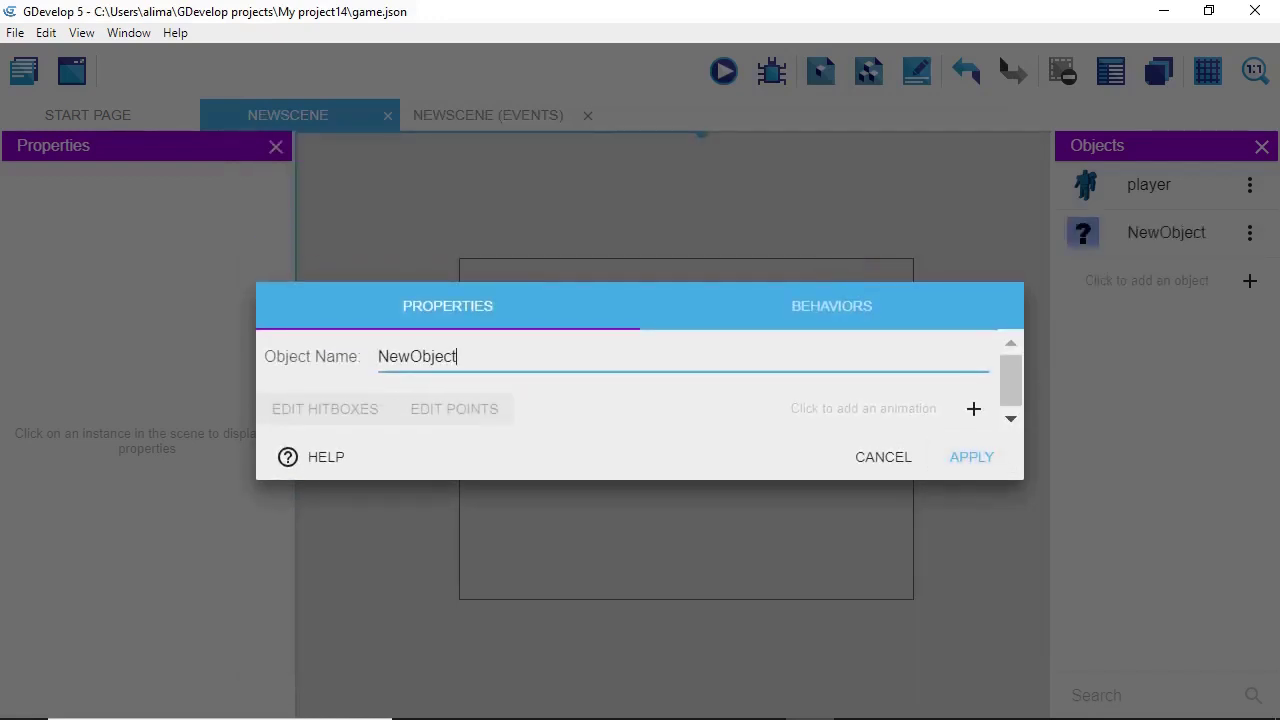
key(BackSpace)
key(BackSpace)
key(BackSpace)
key(BackSpace)
key(BackSpace)
key(BackSpace)
key(BackSpace)
key(BackSpace)
key(BackSpace)
text(ground)
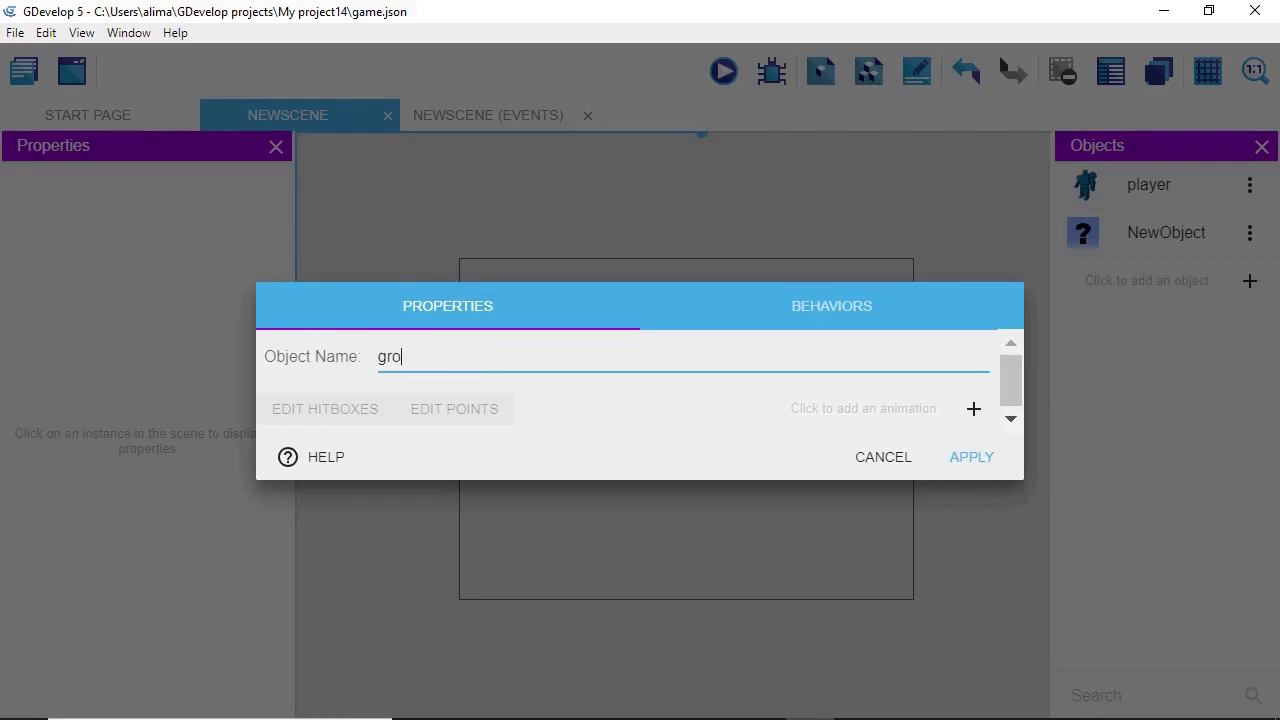
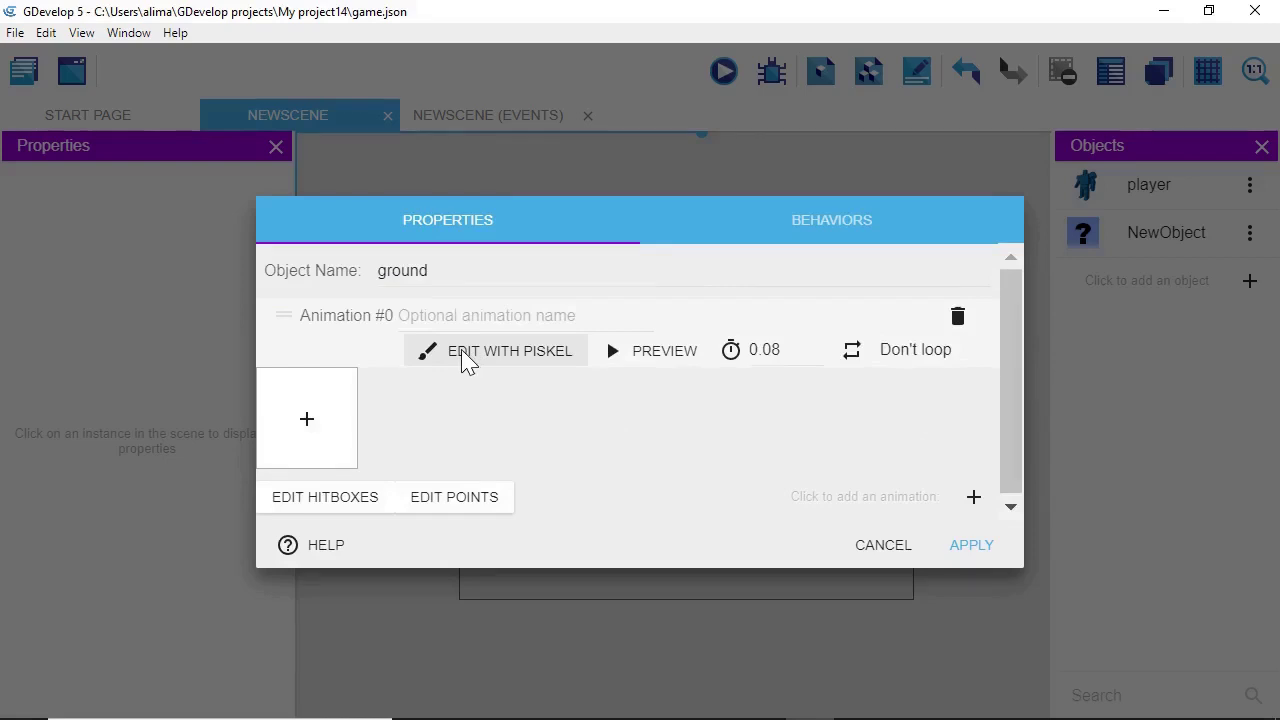
Step: Open the ground's animation in Piskel and fill the whole frame with dark olive, about #5a580f
click(466, 355)
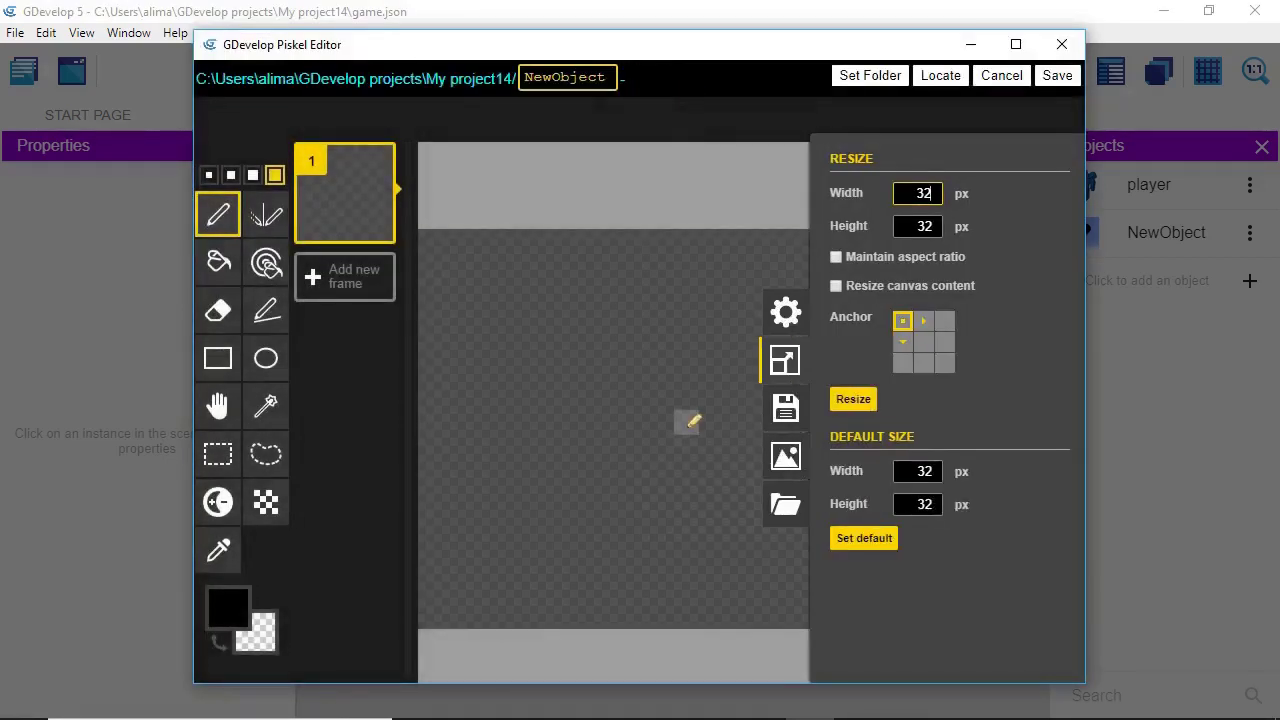
click(229, 610)
drag(422, 435, 423, 438)
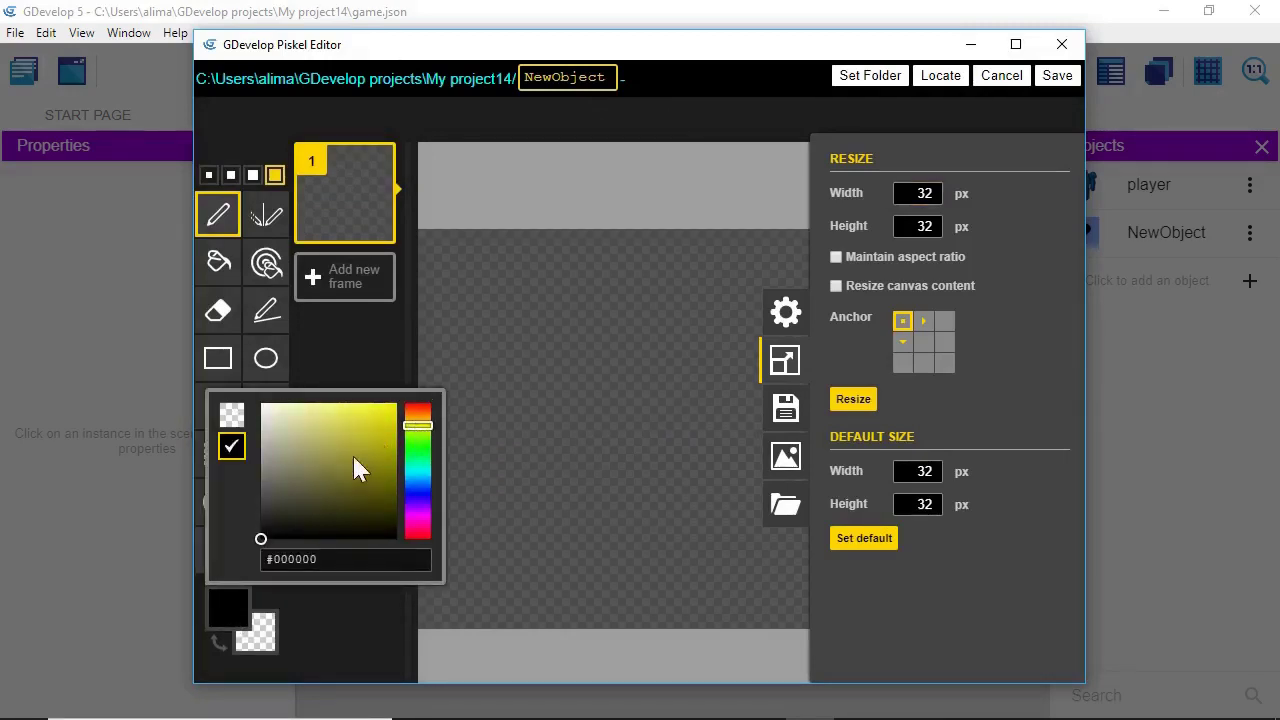
drag(354, 494, 374, 494)
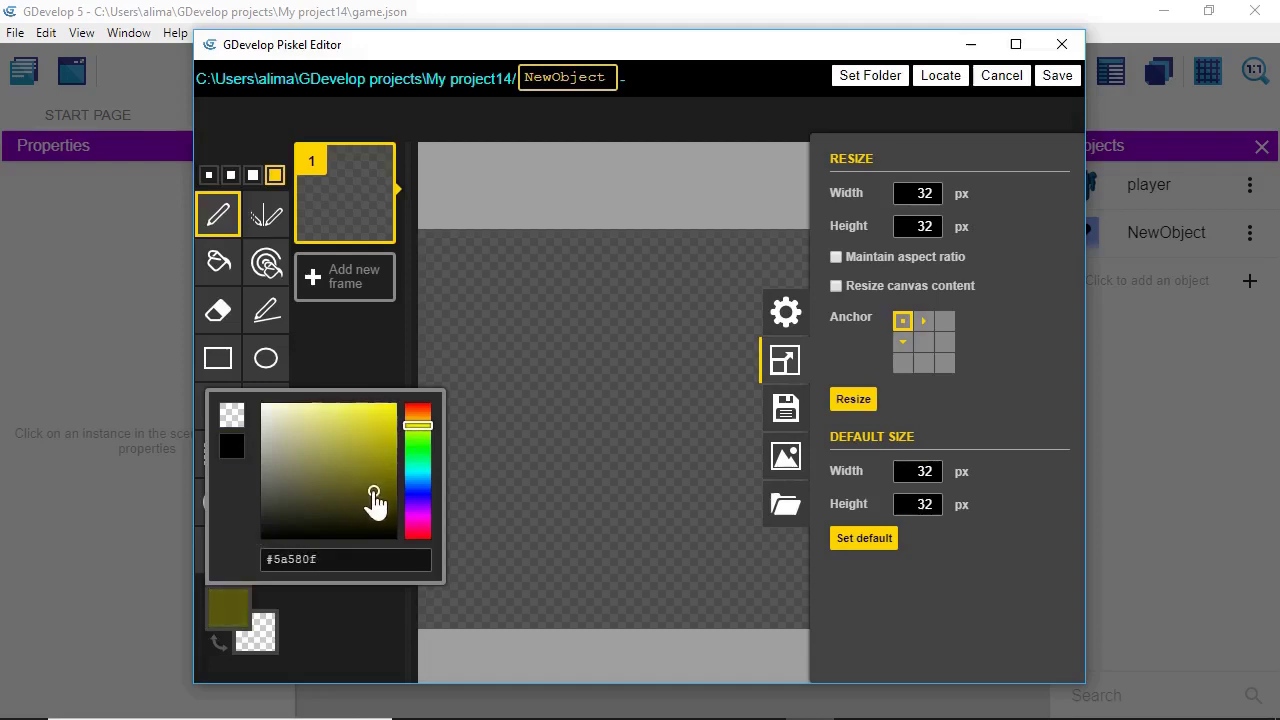
click(220, 268)
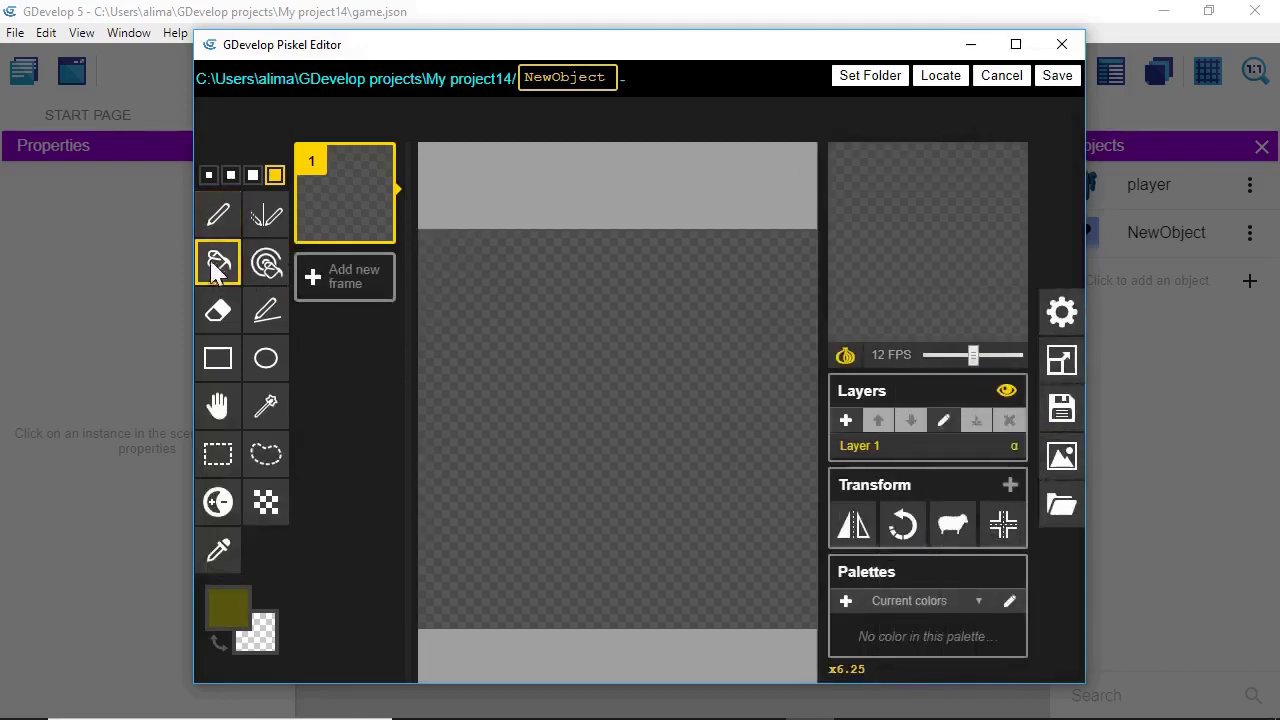
click(587, 422)
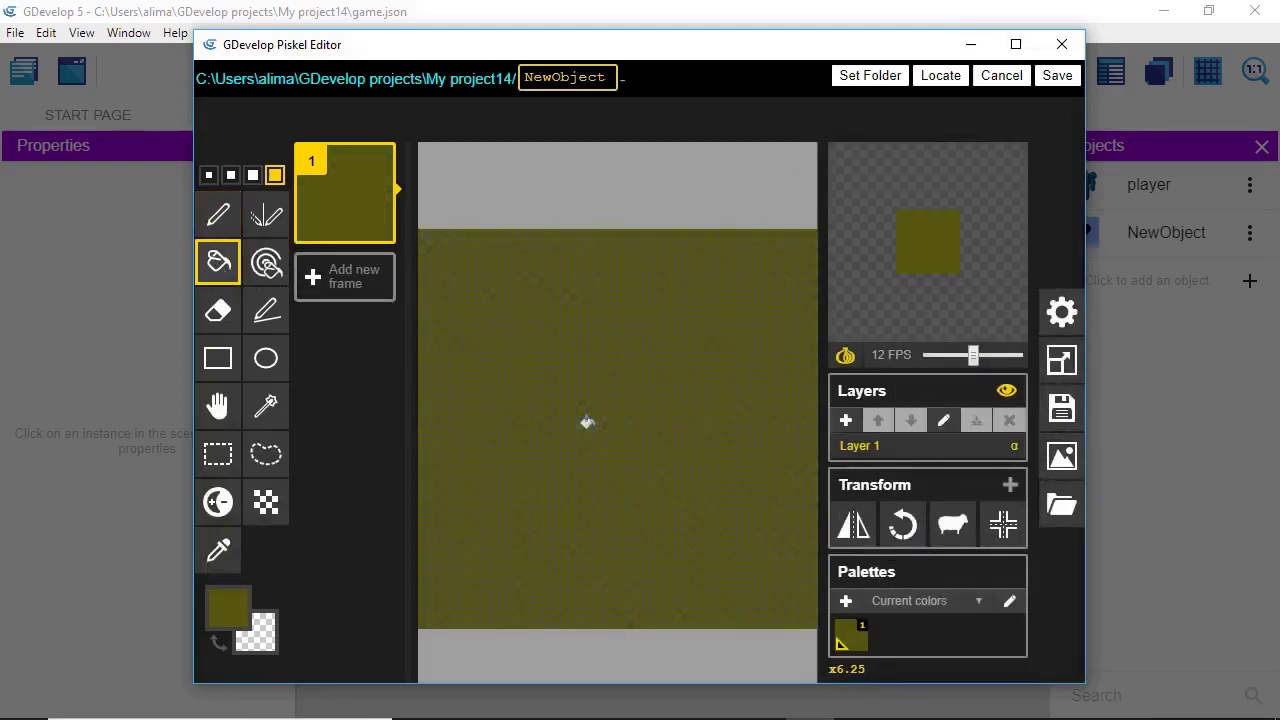
Step: Name the Piskel image ground and save it into the object's animation
drag(612, 77, 483, 68)
key(BackSpace)
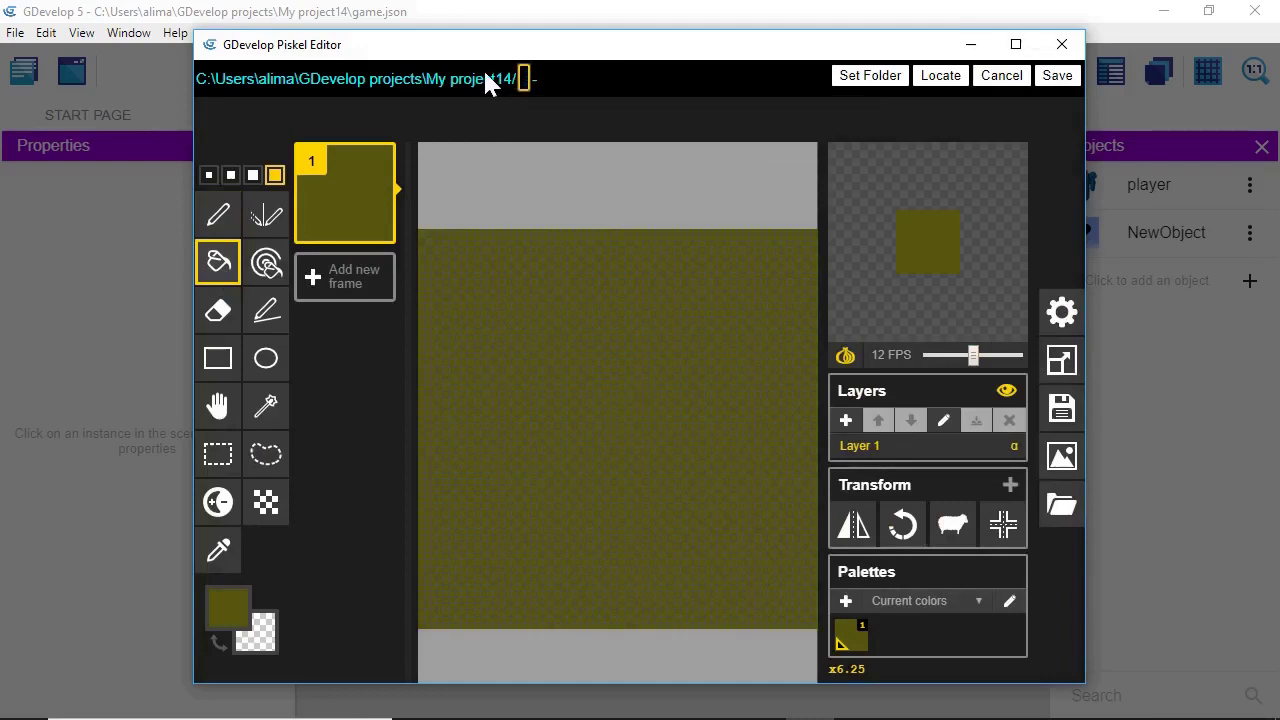
text(ground)
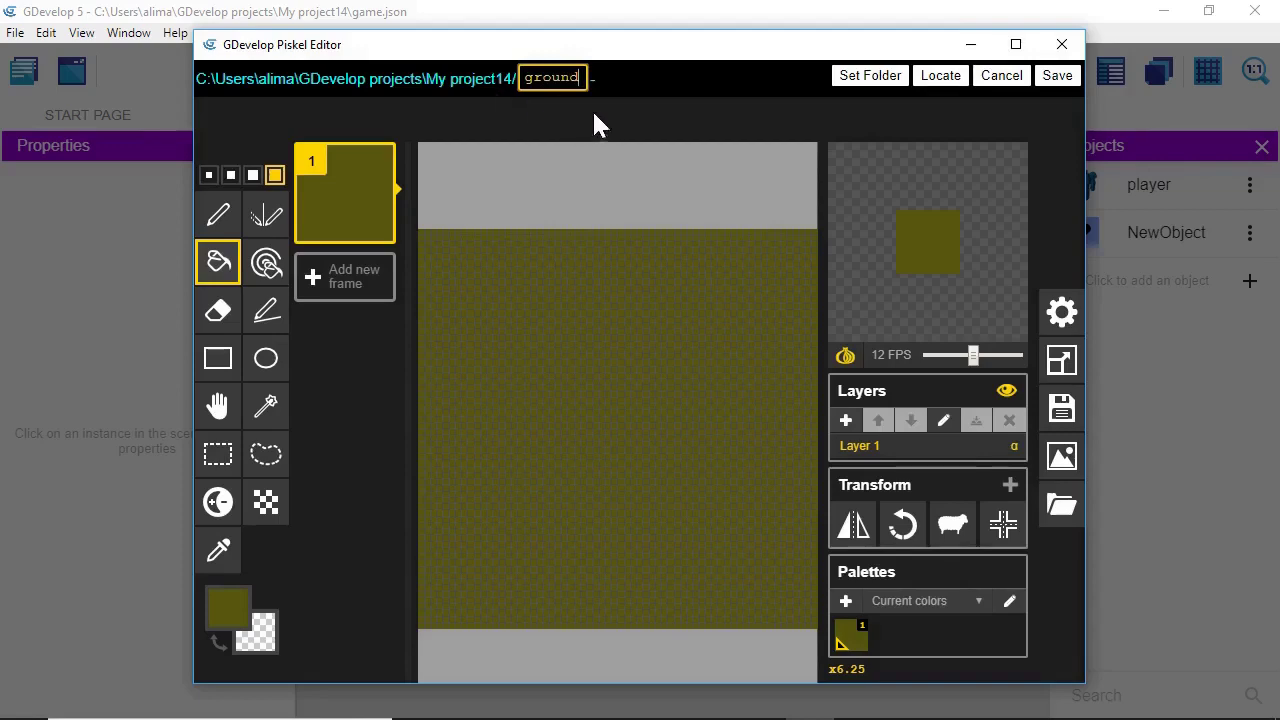
click(1052, 78)
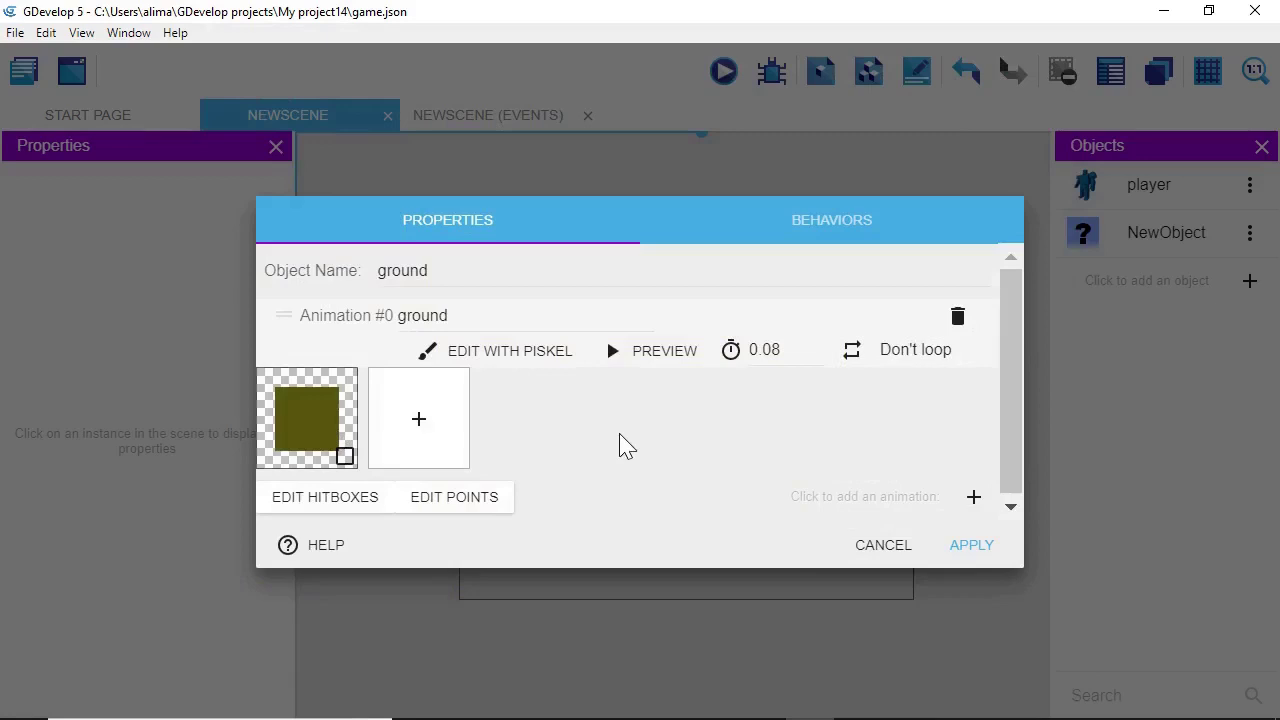
Step: Add the Platform behavior to the ground object, turn off ledge grabbing, and apply the object's setup
click(862, 228)
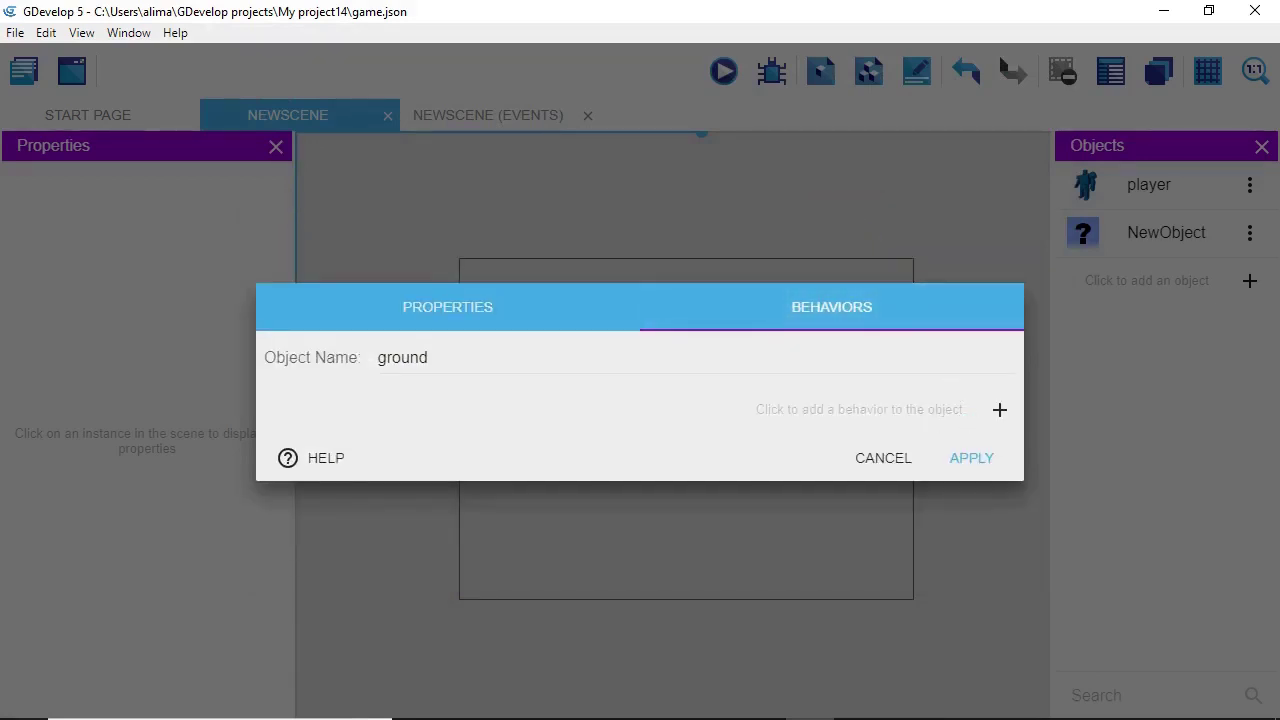
click(999, 411)
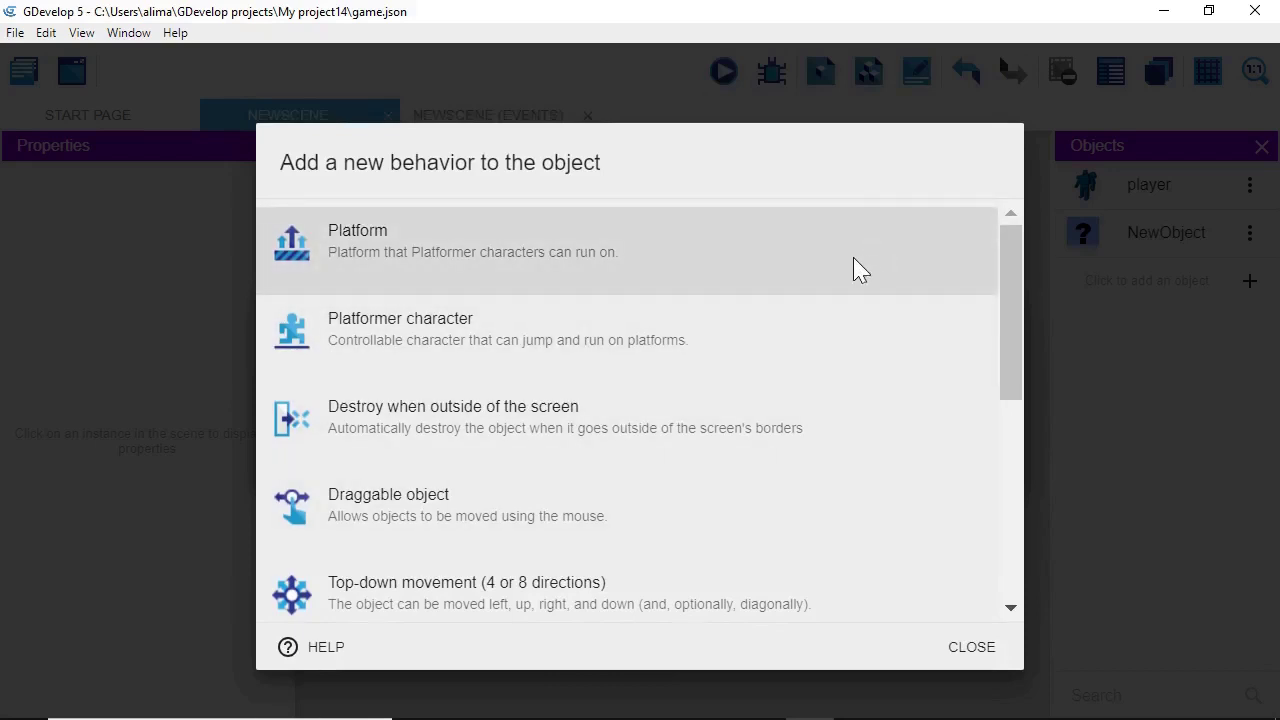
click(865, 257)
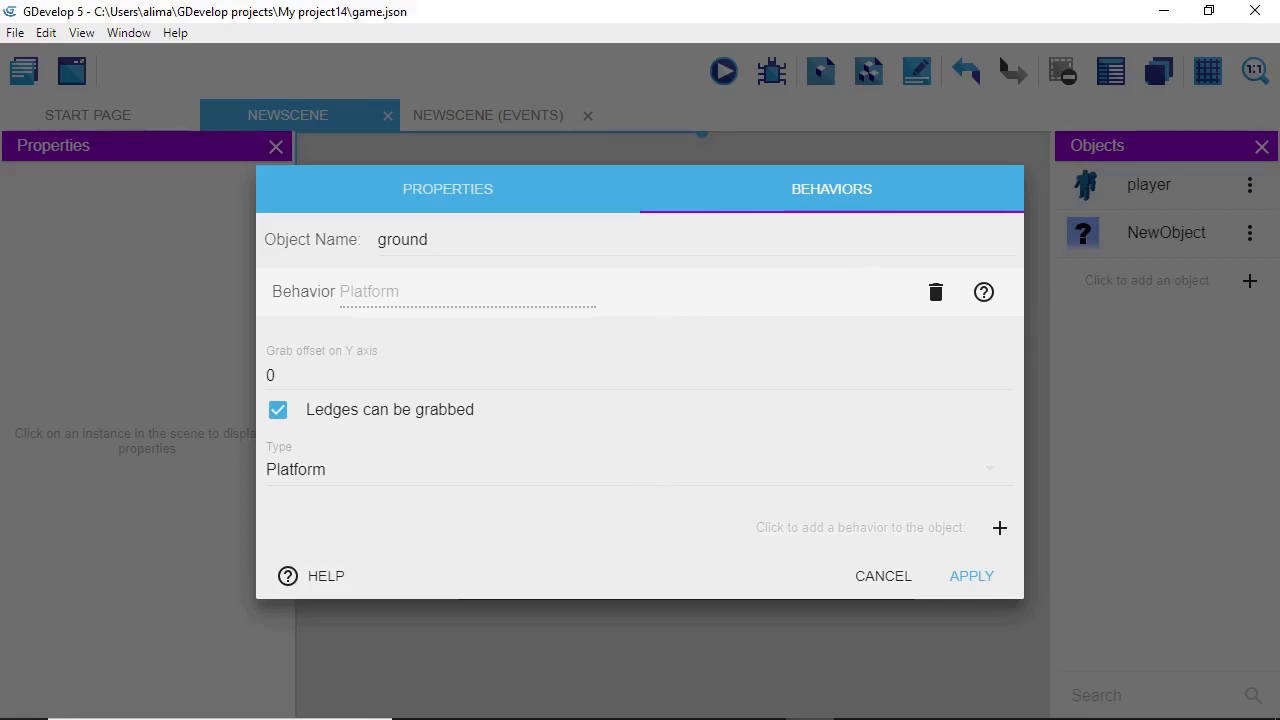
click(277, 413)
click(965, 585)
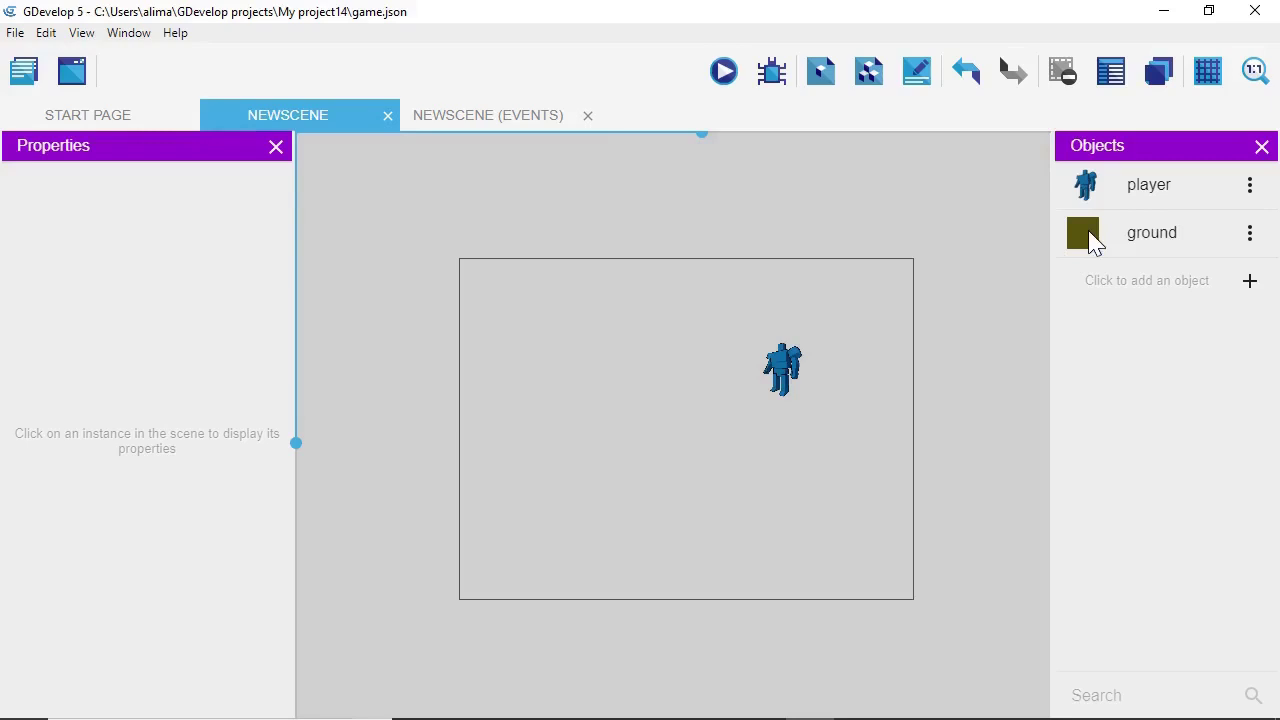
Step: Place a ground instance below the player at about X 358, Y 361 and widen it to about 430 by 64
click(1089, 233)
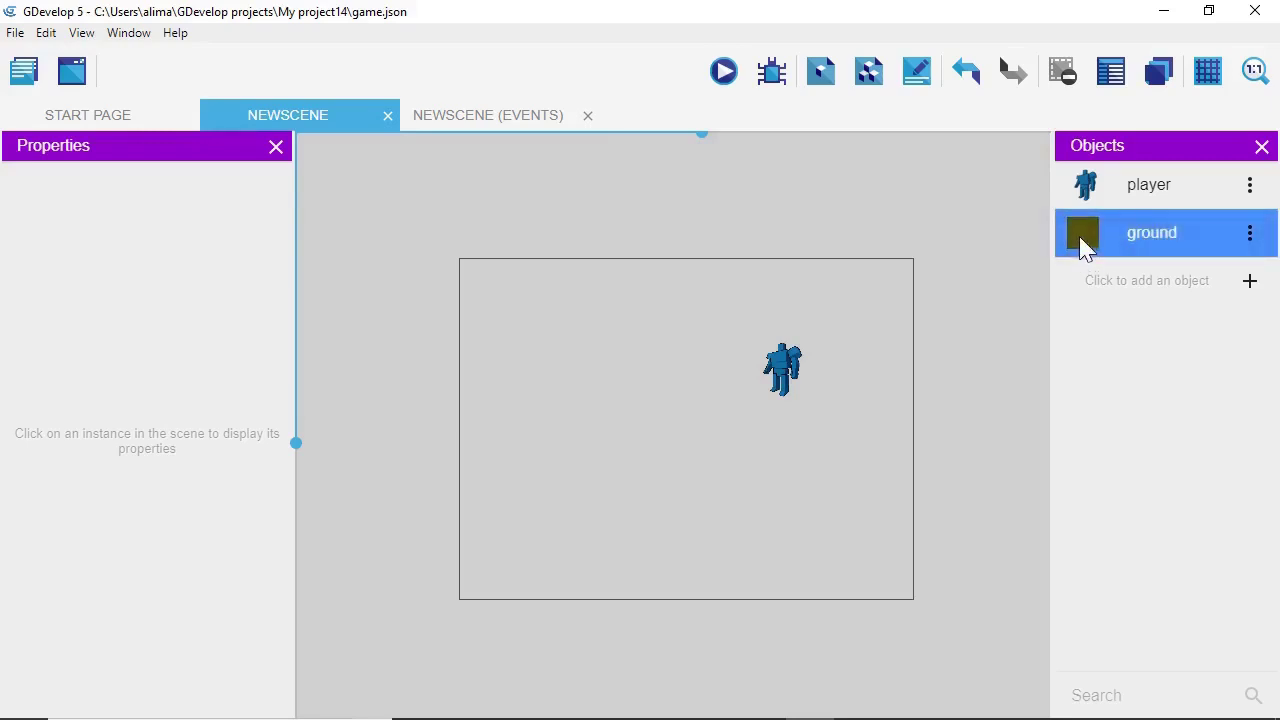
drag(1092, 238, 692, 497)
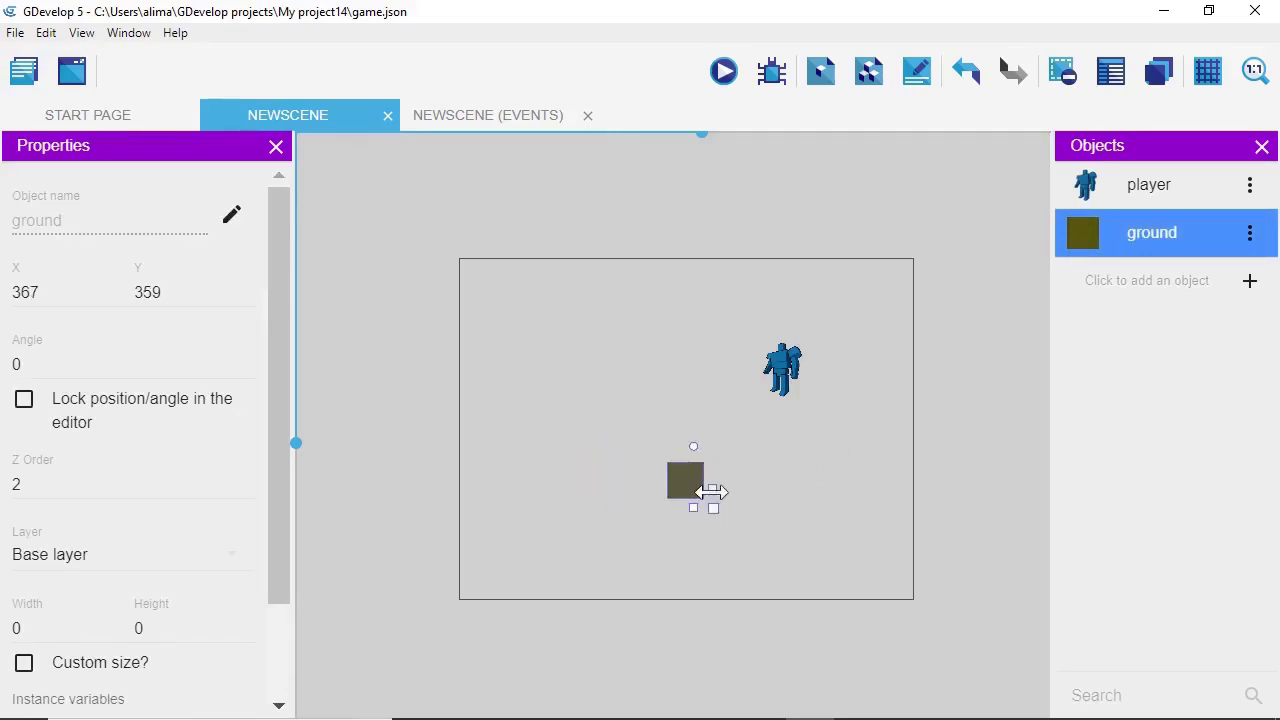
drag(716, 487, 876, 484)
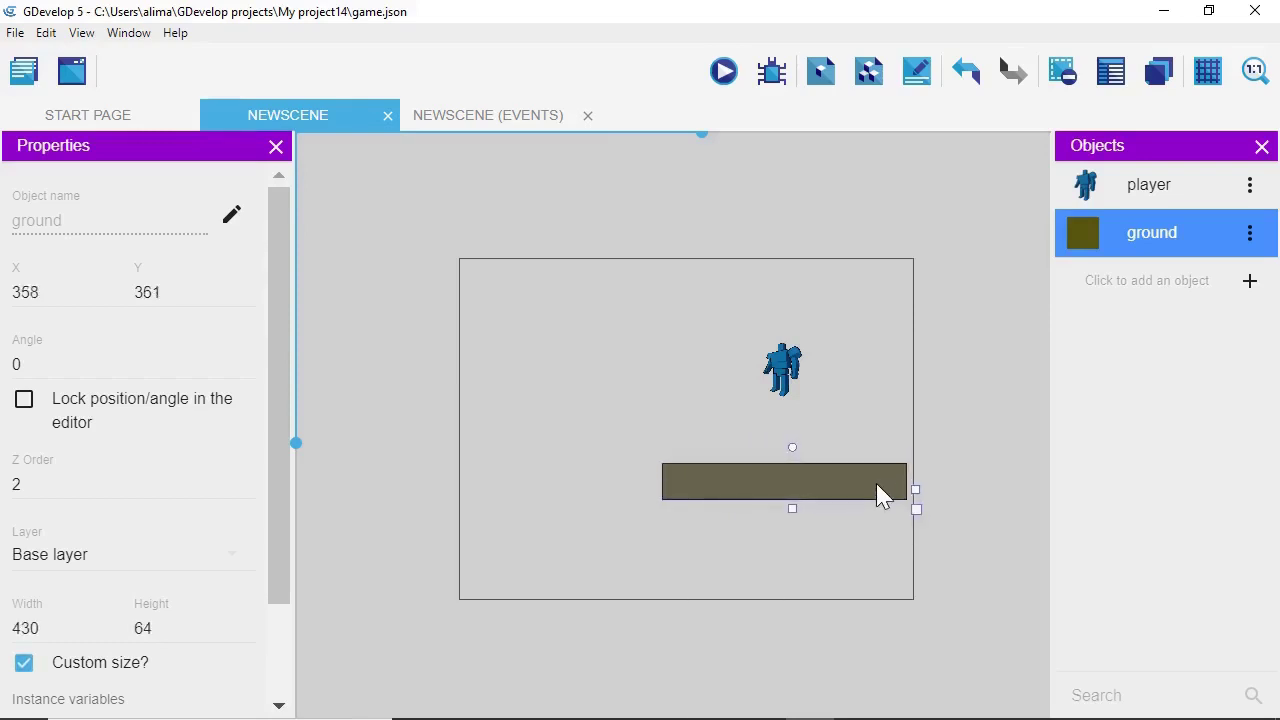
Step: Preview the game maximized, walk the player back and forth on the ground to test it, and close the preview
click(724, 76)
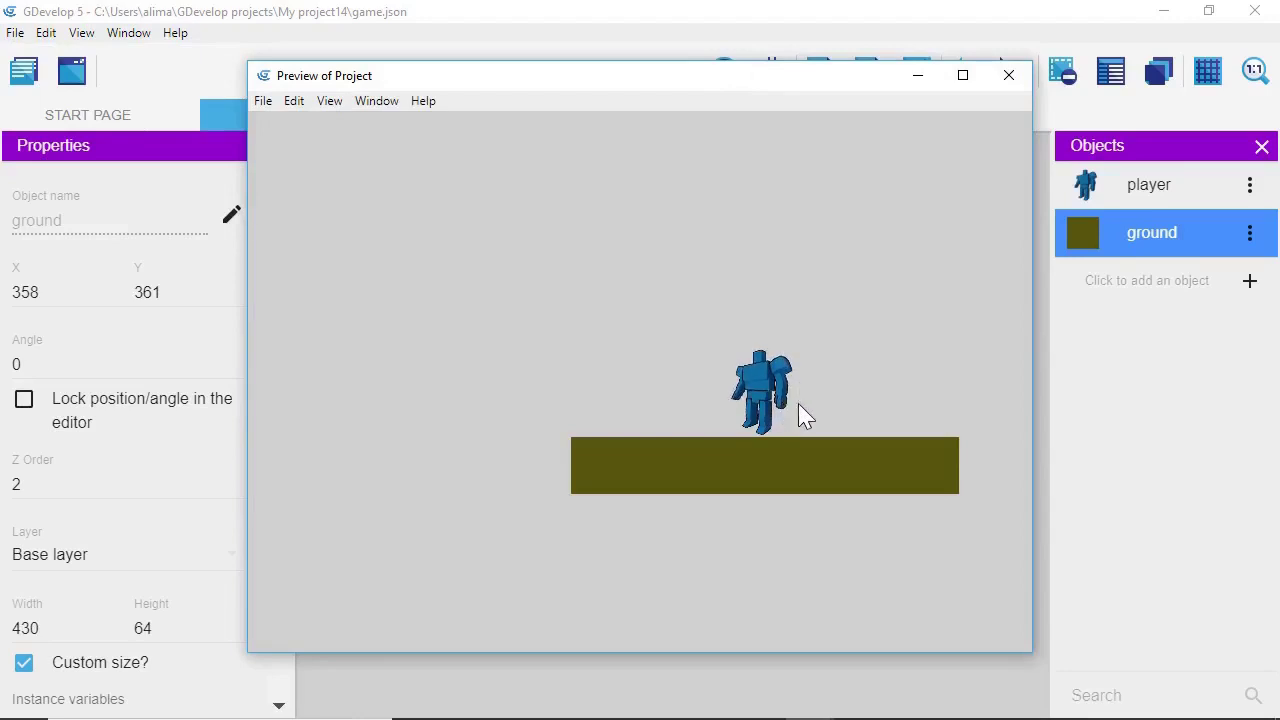
click(962, 75)
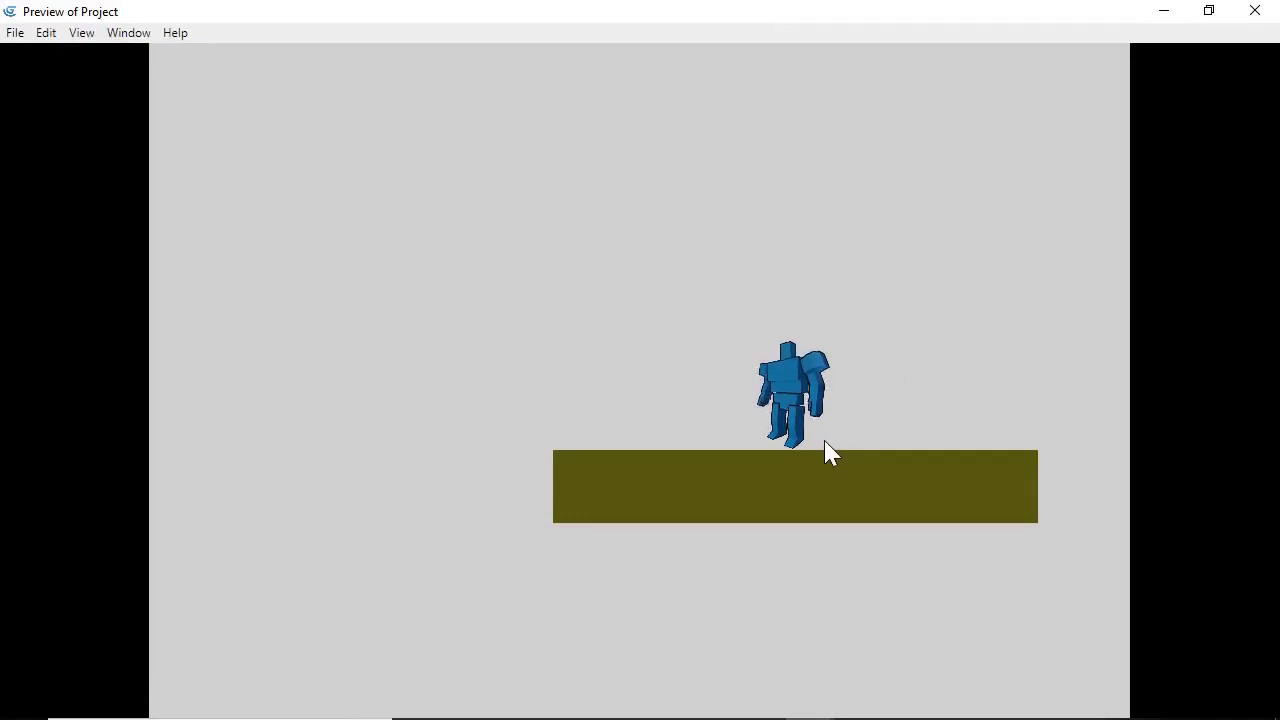
key(Left)
key(Right)
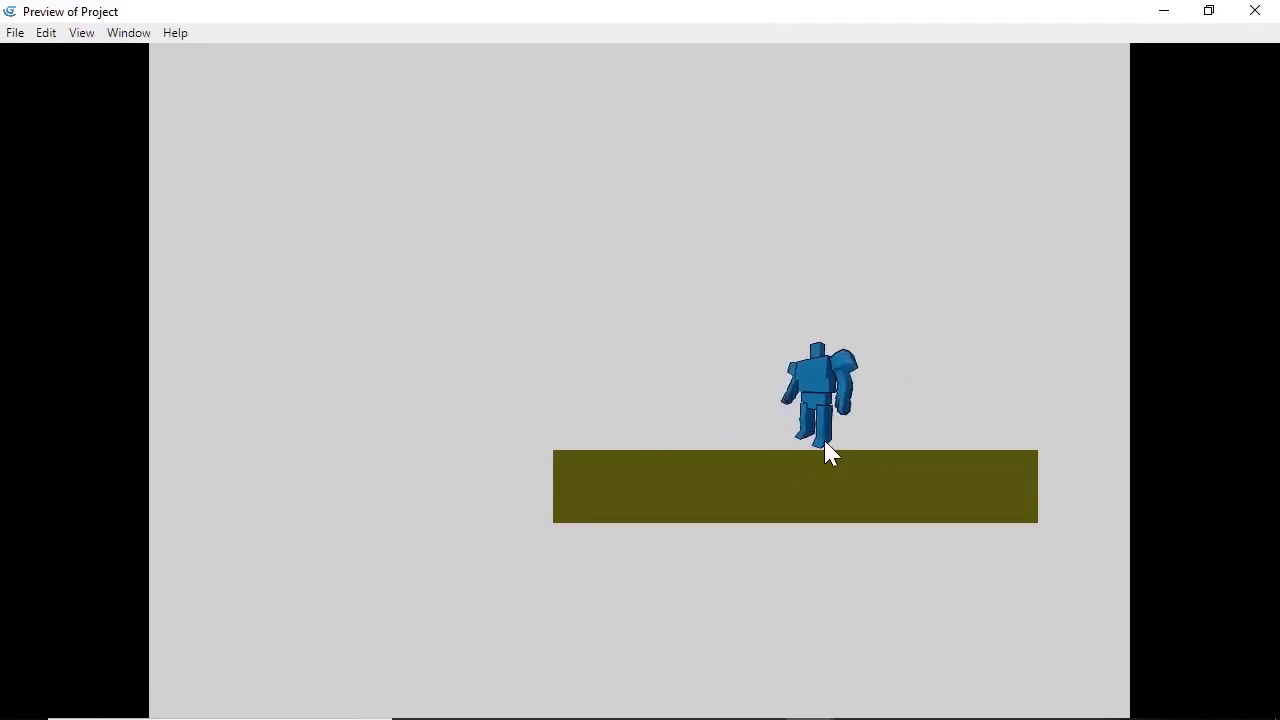
key(Left)
key(Right)
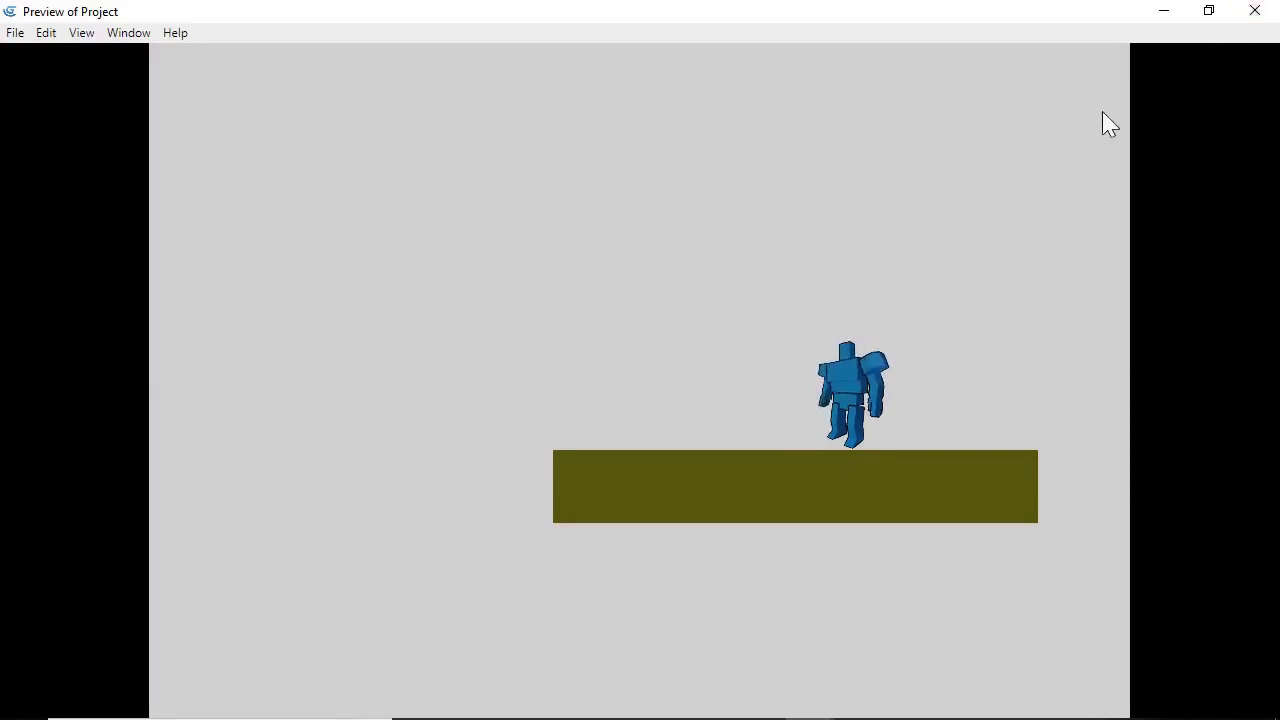
click(1255, 12)
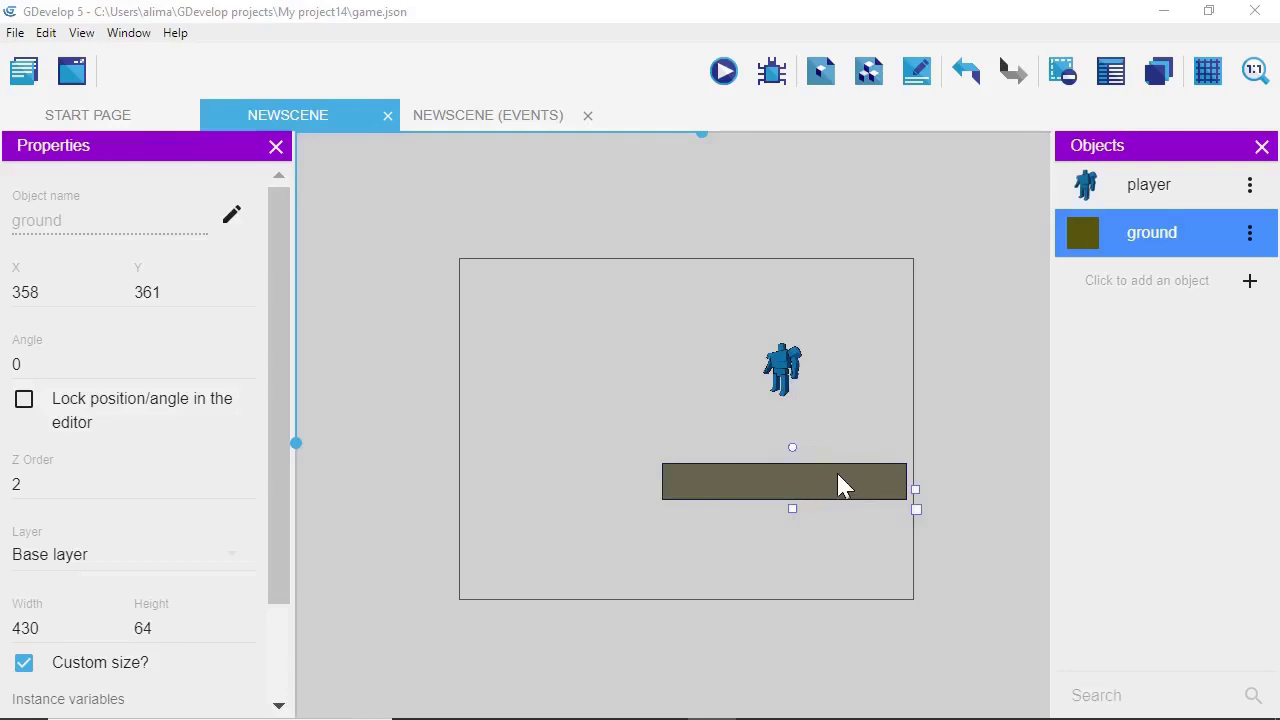
Step: Switch the player's hitboxes to a custom collision mask shared by all animations and add a quadrilateral to it
click(1194, 190)
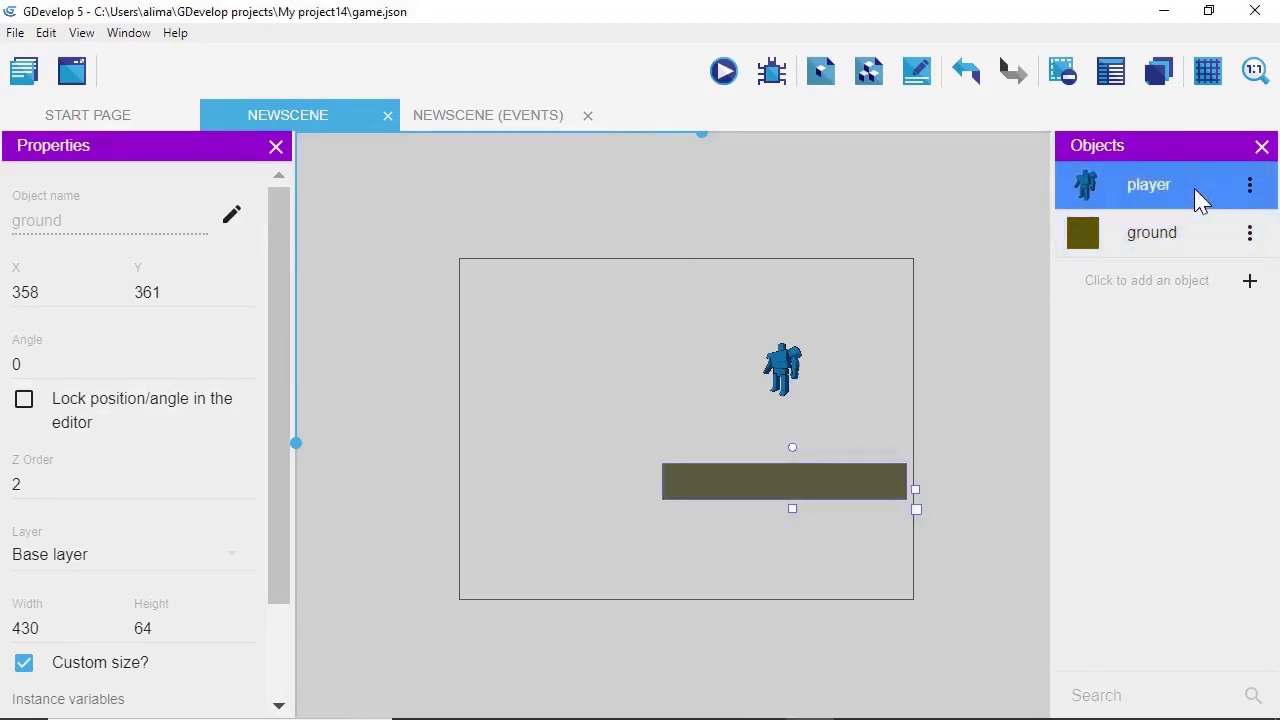
double_click(1194, 188)
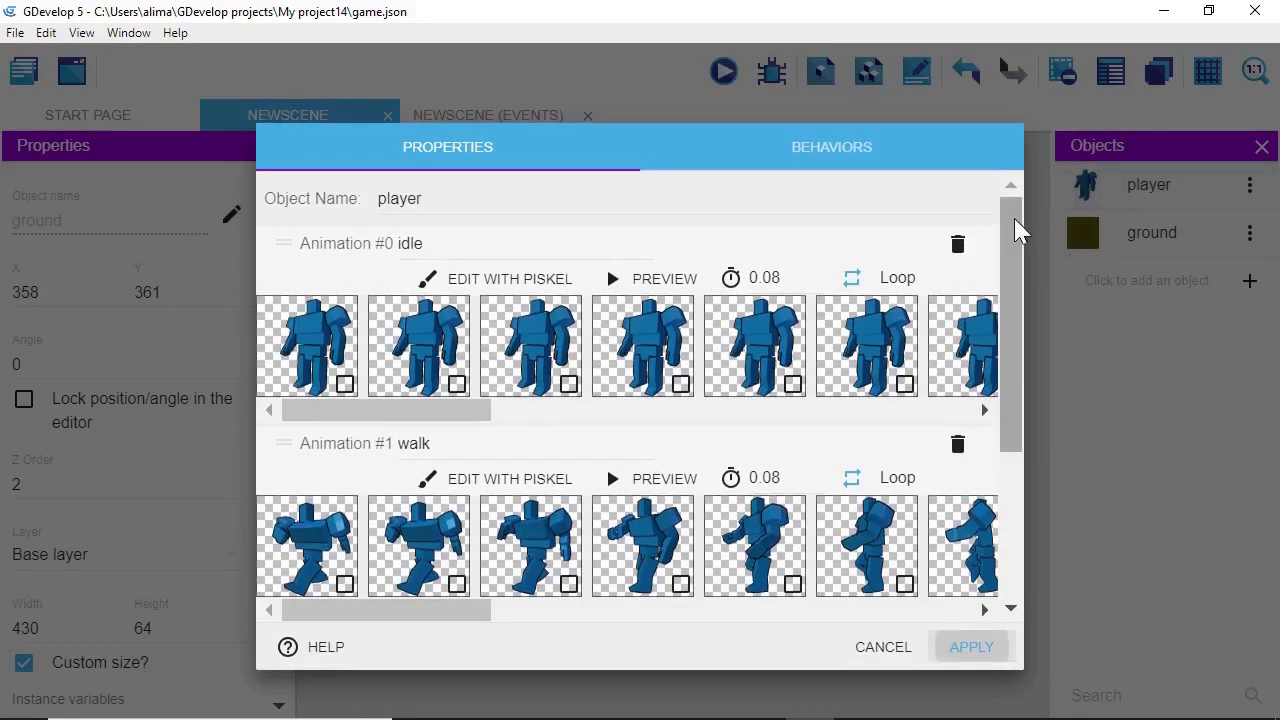
drag(1016, 230, 1029, 440)
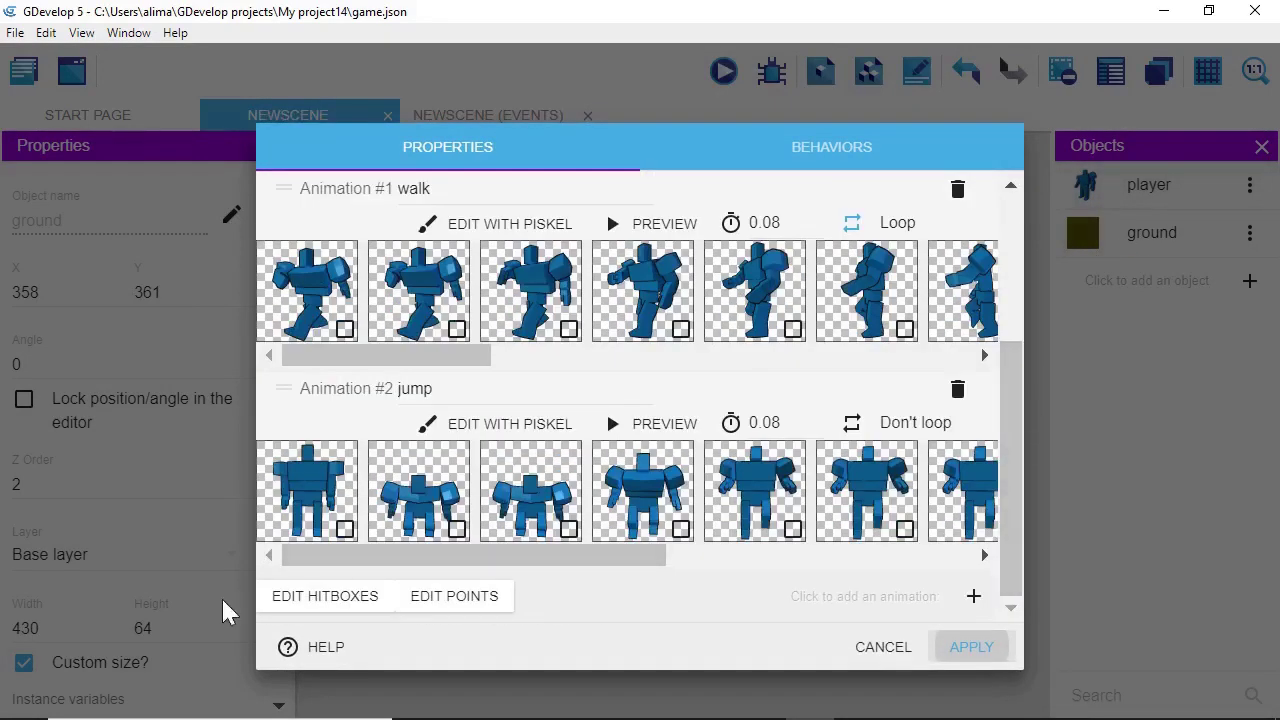
click(307, 600)
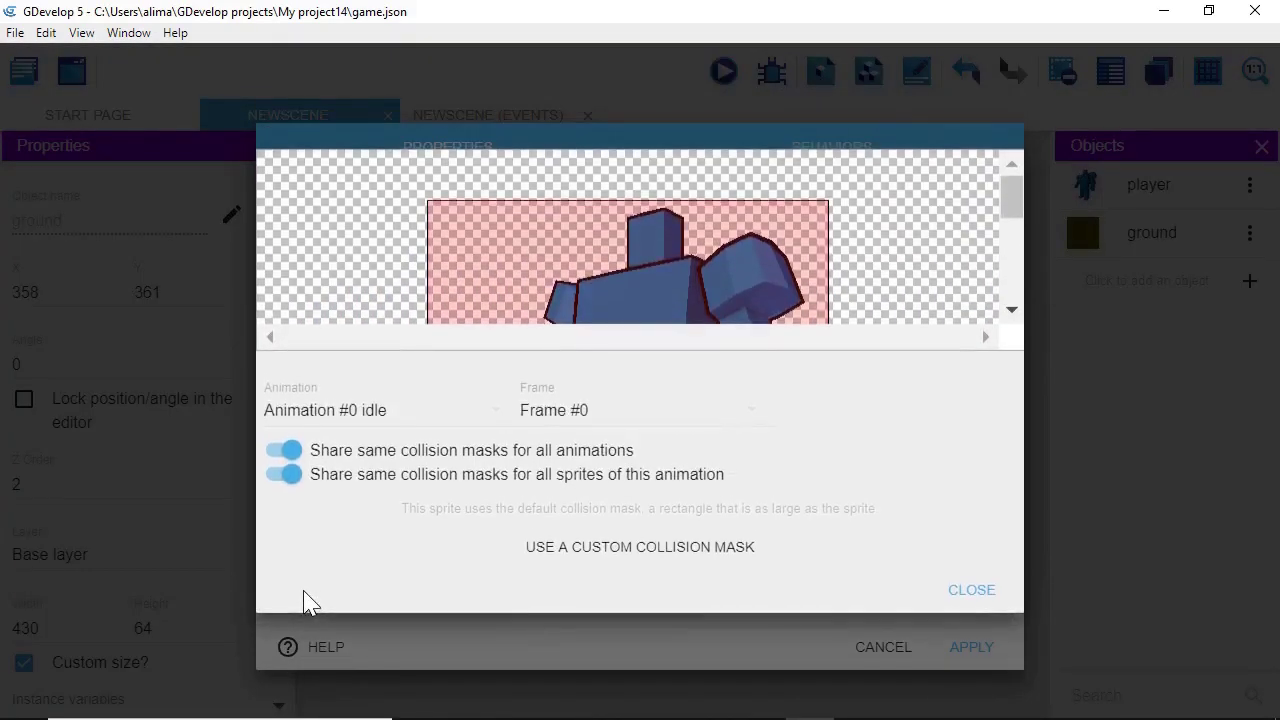
click(286, 452)
click(284, 452)
drag(1006, 205, 1006, 271)
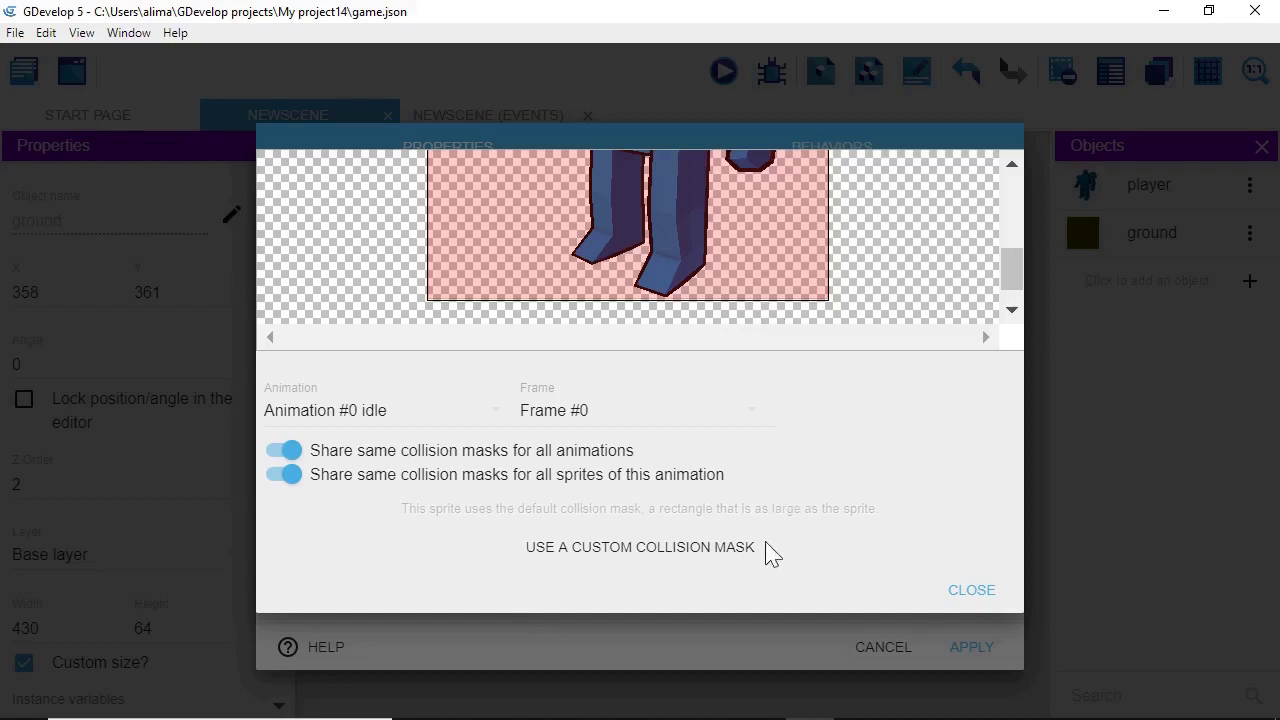
click(530, 558)
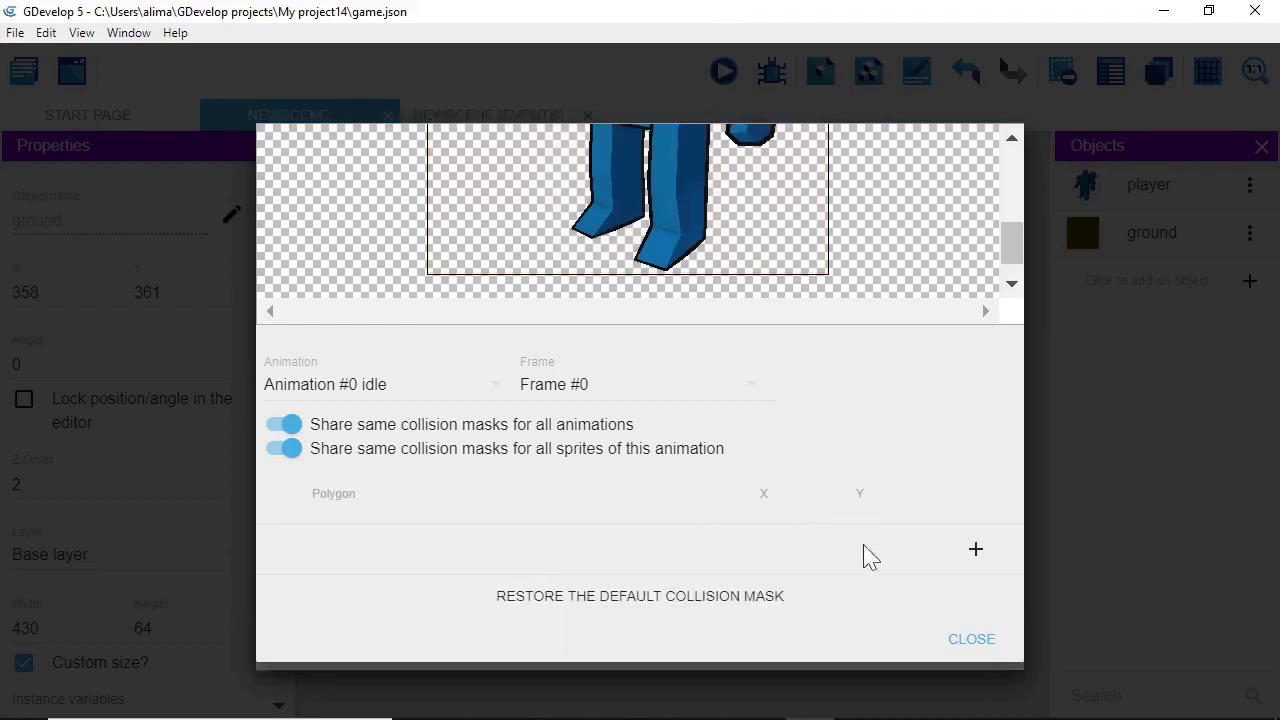
click(977, 556)
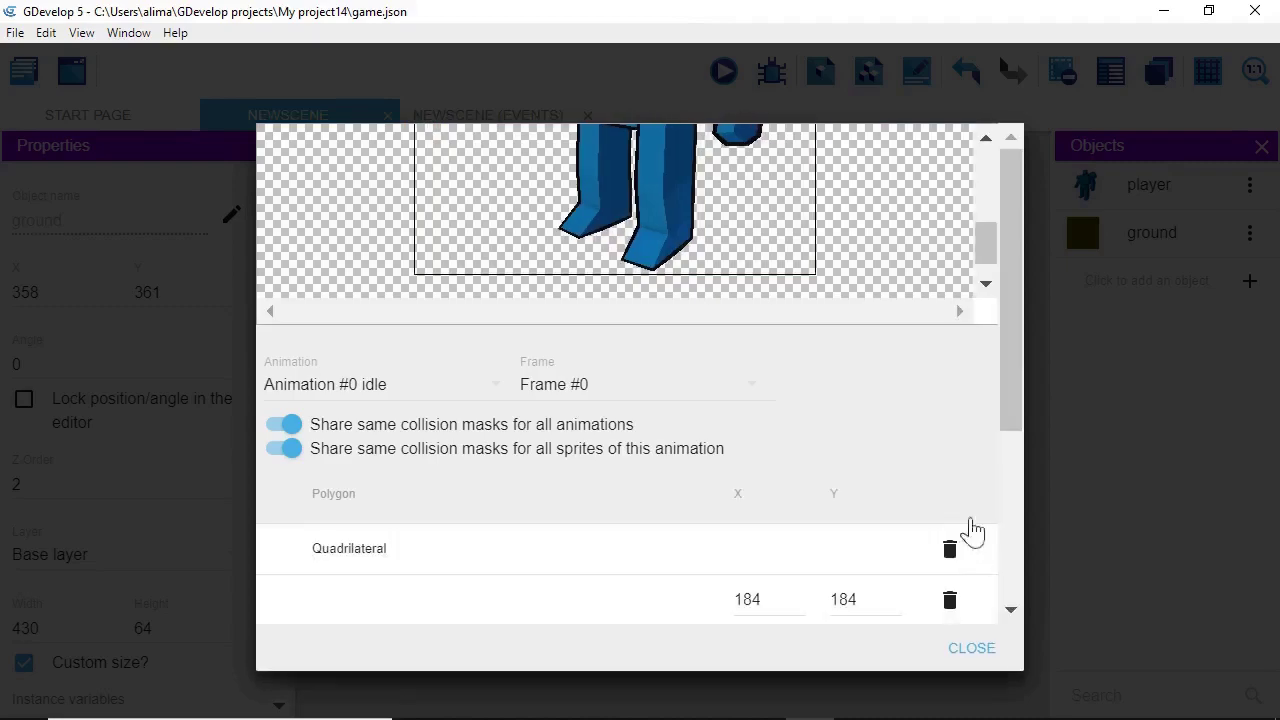